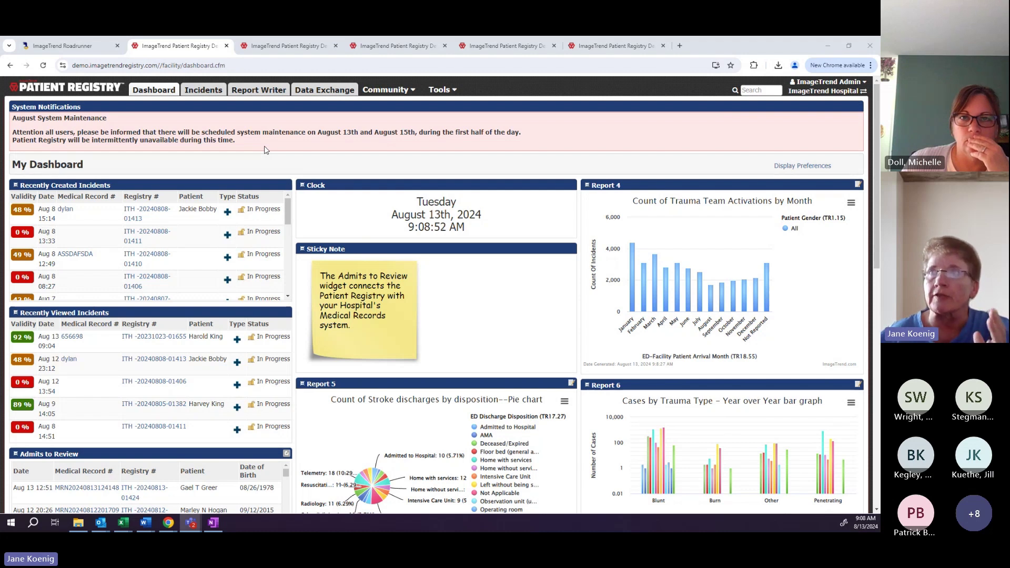
# Step: Look over the dashboard's recent incident lists and its trauma and stroke report charts
pyautogui.scroll(-1, 690, 233)
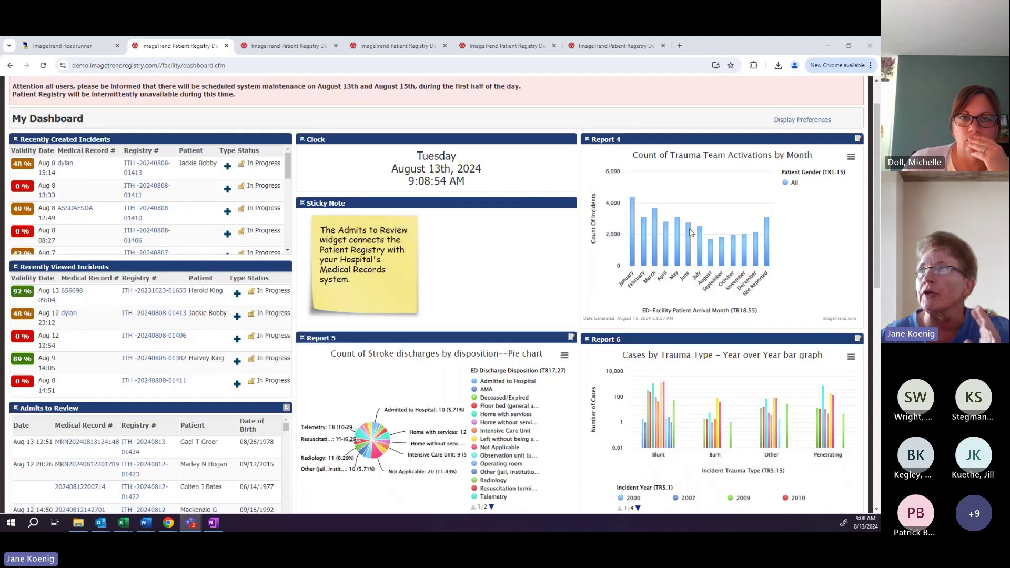
pyautogui.scroll(-1, 510, 318)
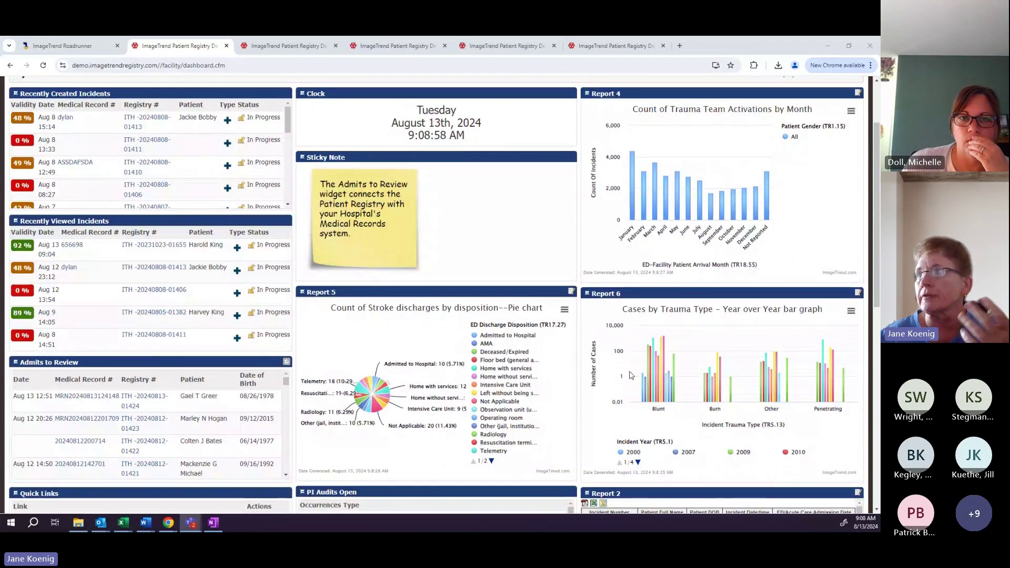
pyautogui.scroll(-1, 638, 372)
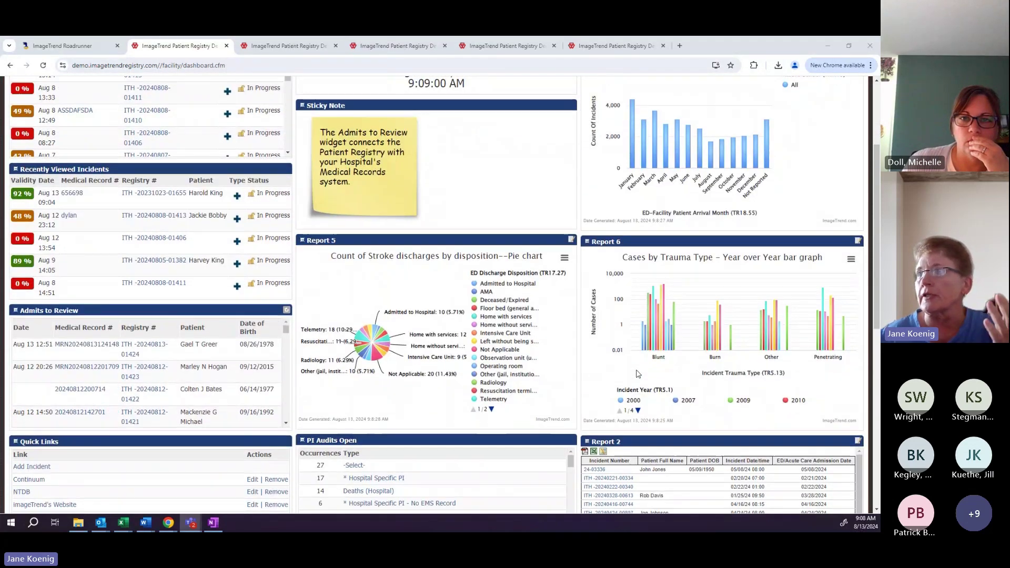
pyautogui.scroll(-3, 637, 373)
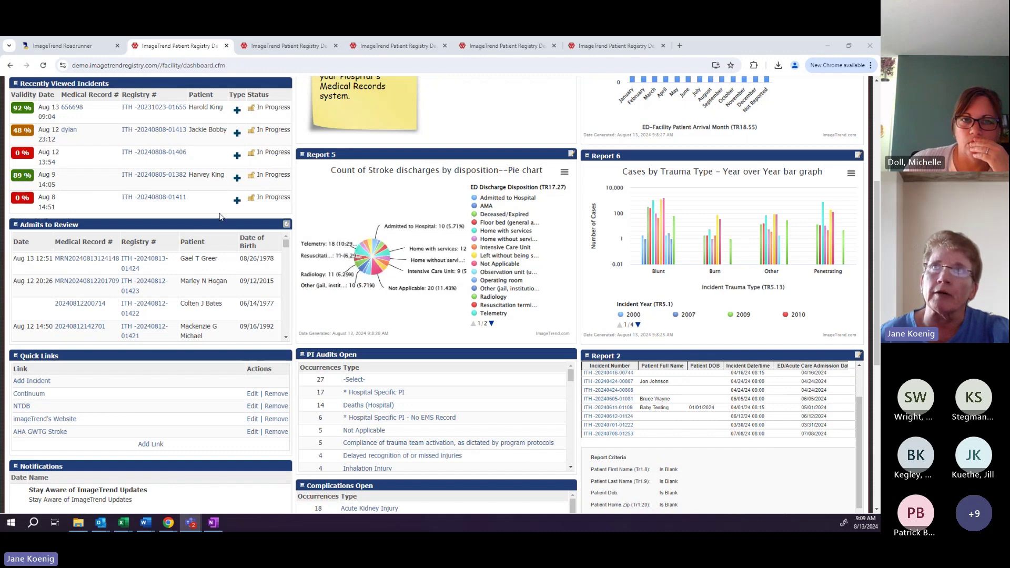
pyautogui.scroll(5, 157, 252)
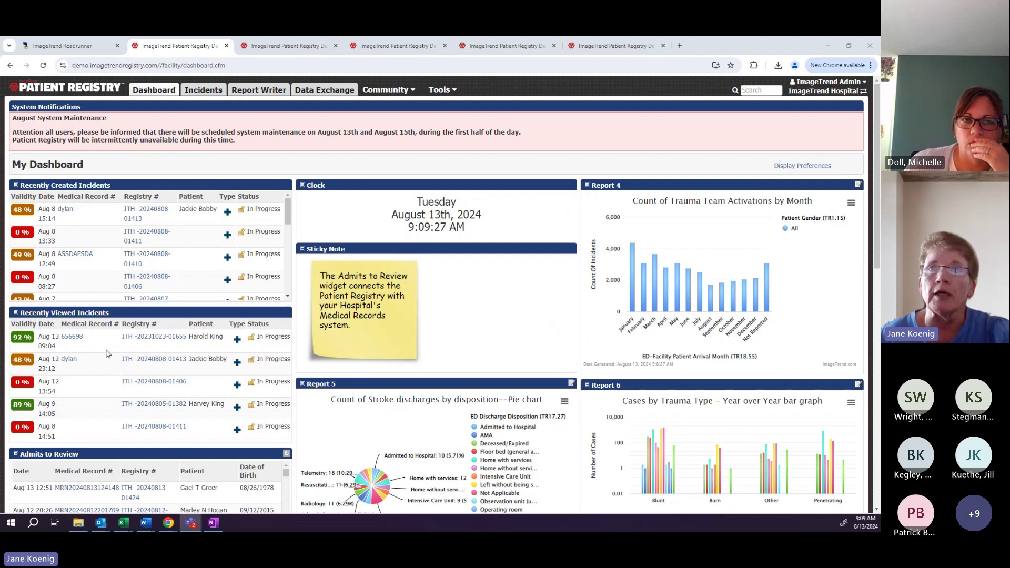
# Step: Examine the Admits to Review, PI Audits Open, Complications Open, Notifications and tabular report widgets, returning to the start of the dashboard
pyautogui.scroll(-3, 106, 353)
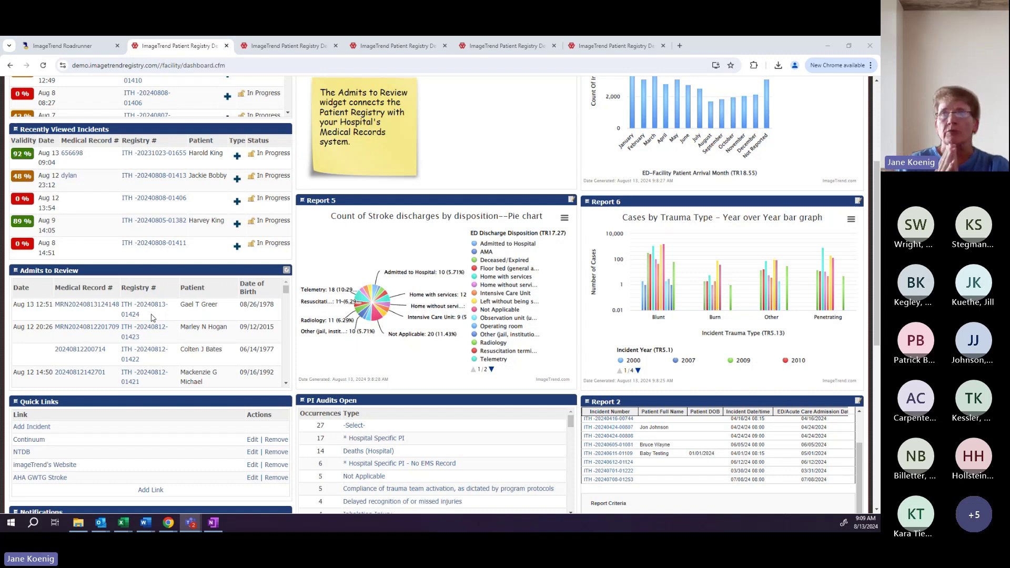
pyautogui.scroll(-4, 152, 318)
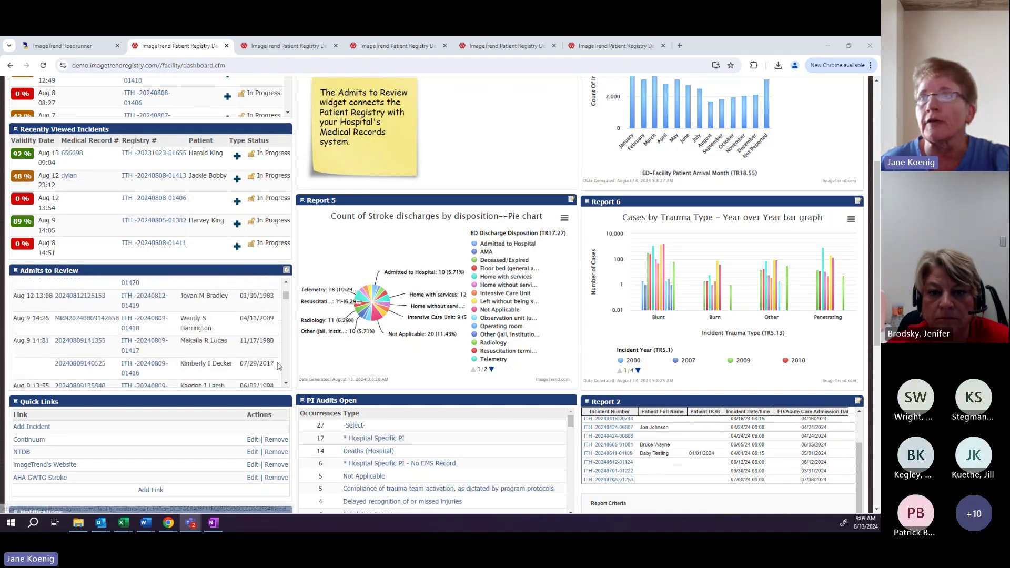
pyautogui.scroll(-2, 345, 368)
pyautogui.scroll(-1, 346, 368)
pyautogui.scroll(-3, 346, 368)
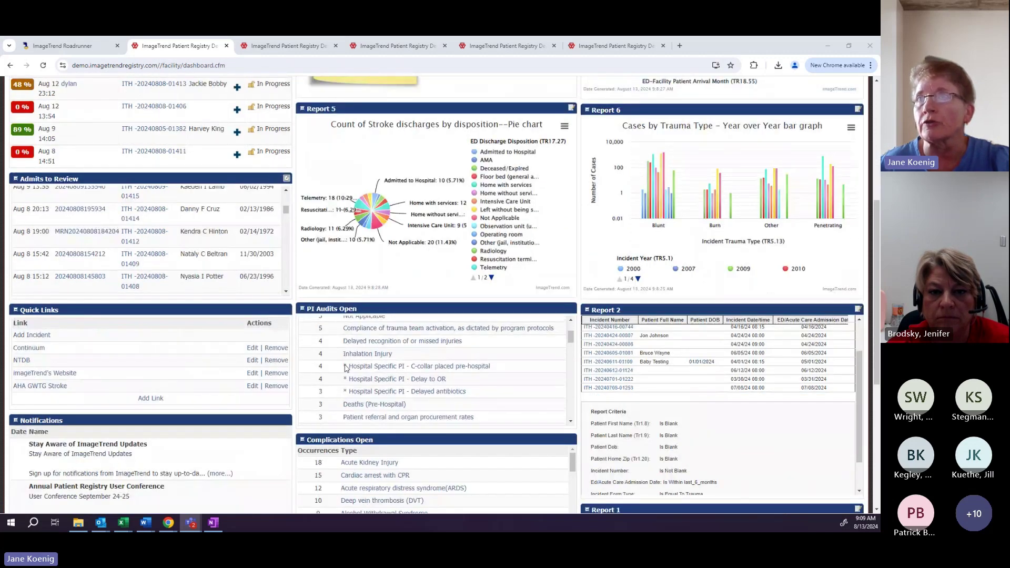
pyautogui.scroll(3, 418, 368)
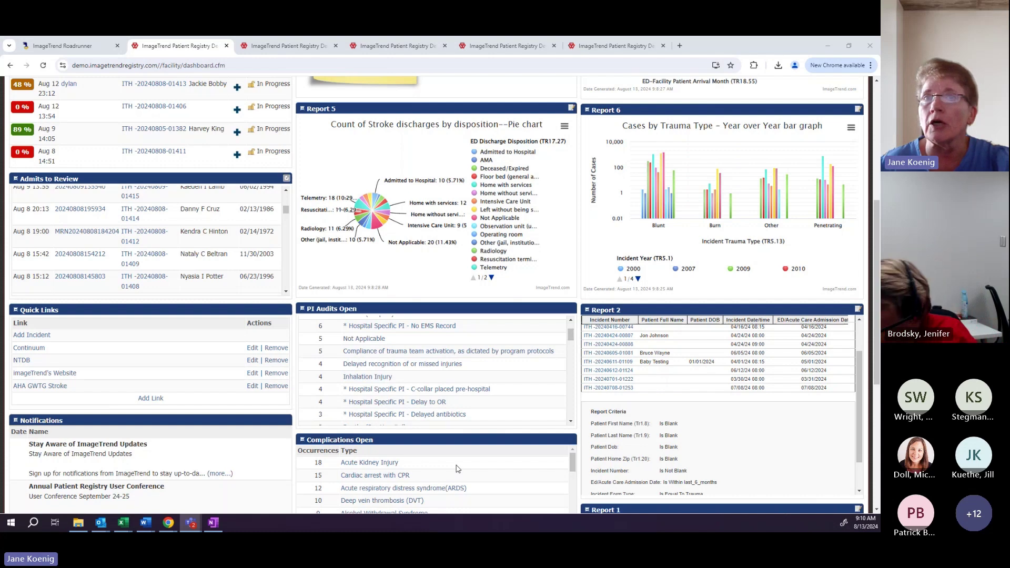
pyautogui.scroll(-1, 221, 447)
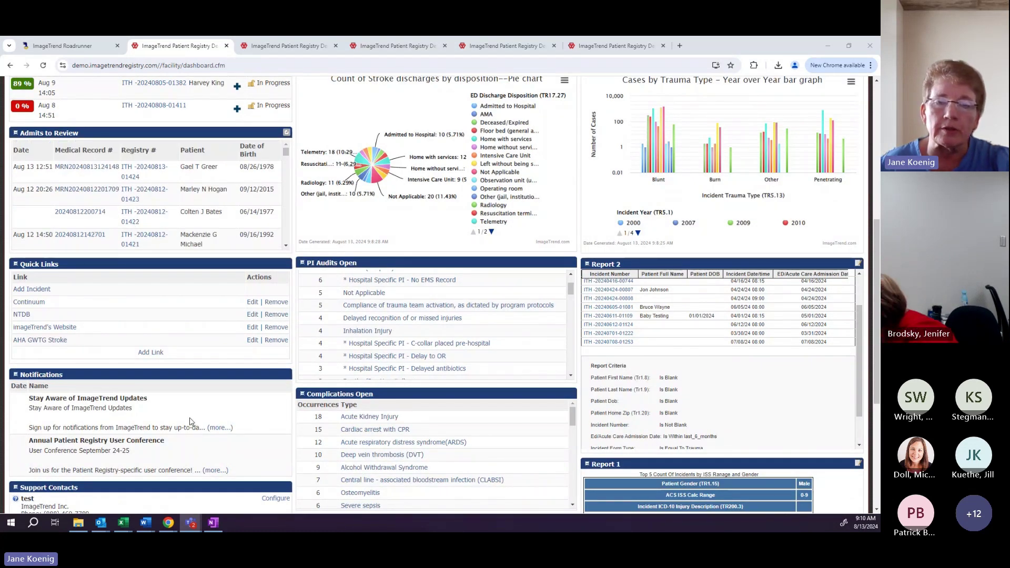
pyautogui.scroll(-2, 191, 421)
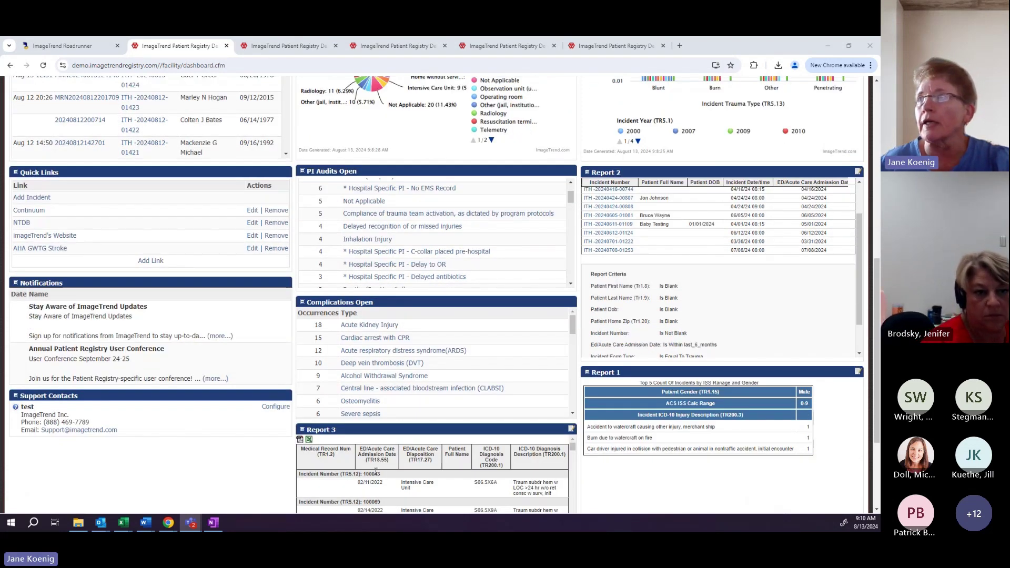
pyautogui.scroll(-2, 456, 463)
pyautogui.scroll(-2, 697, 473)
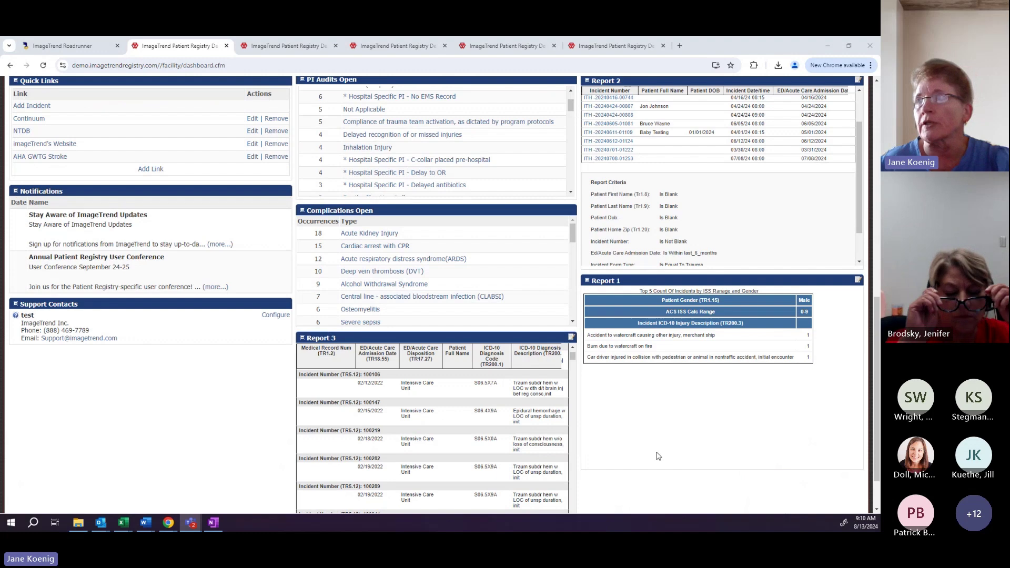
pyautogui.scroll(2, 657, 456)
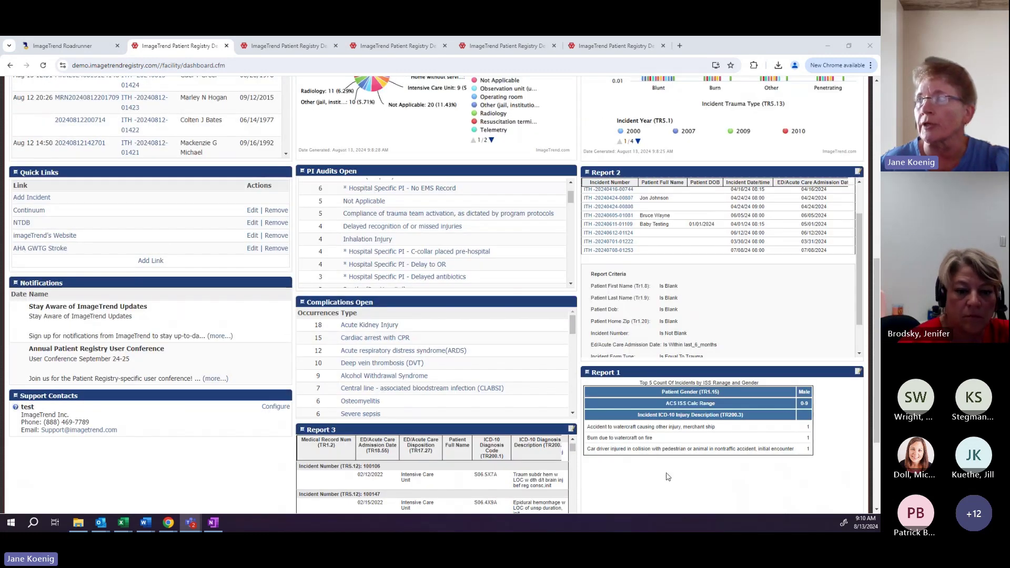
pyautogui.scroll(6, 667, 476)
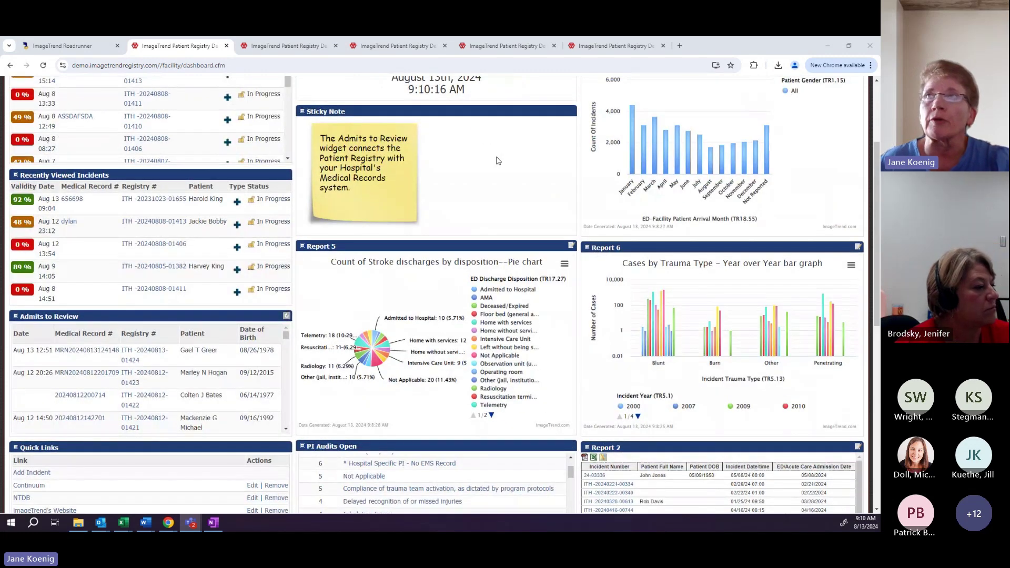
pyautogui.scroll(2, 468, 167)
pyautogui.scroll(1, 466, 167)
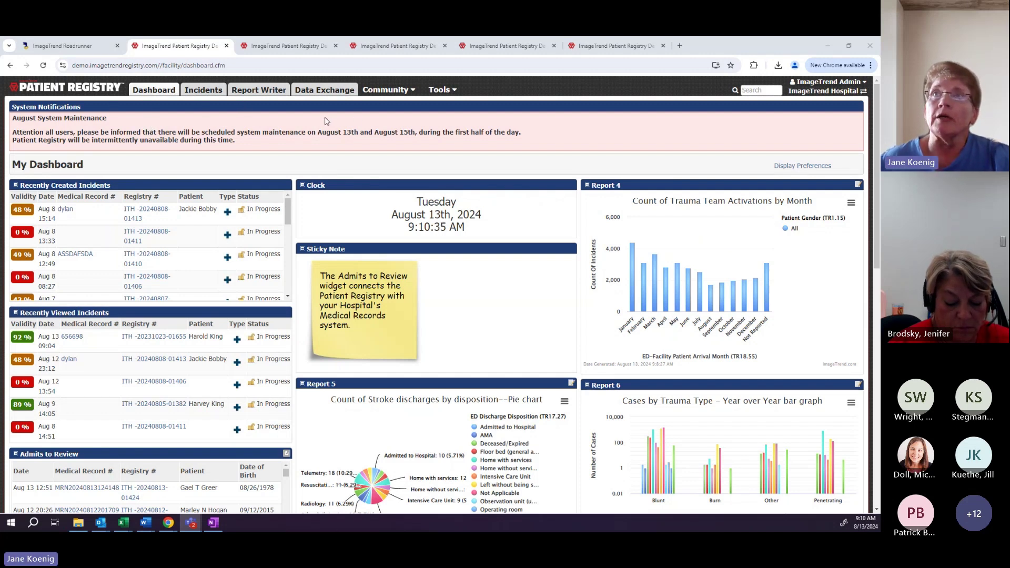
# Step: Open the incident list's advanced search and review all of its available search criteria
pyautogui.click(202, 93)
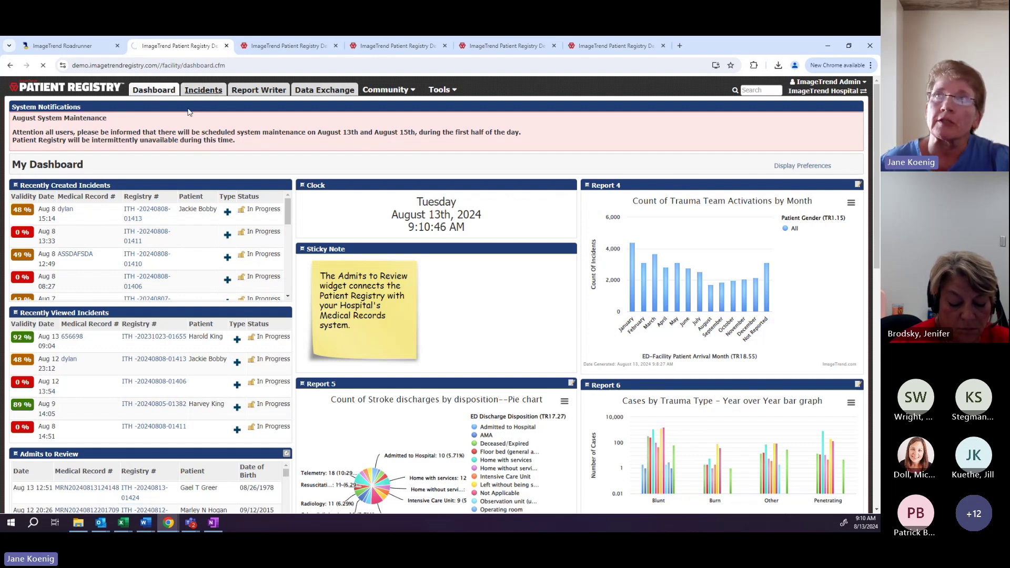
pyautogui.click(751, 91)
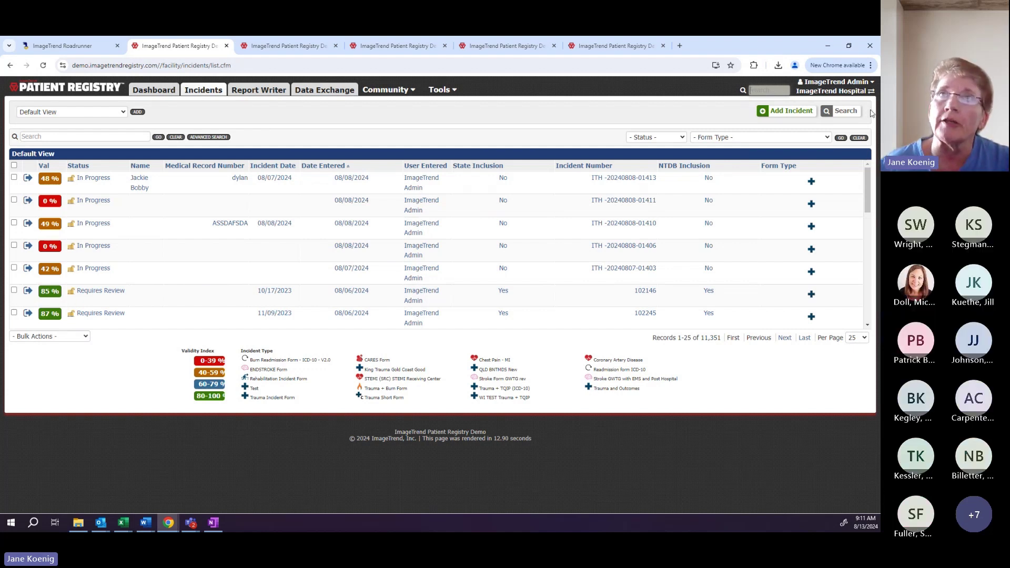
pyautogui.click(198, 137)
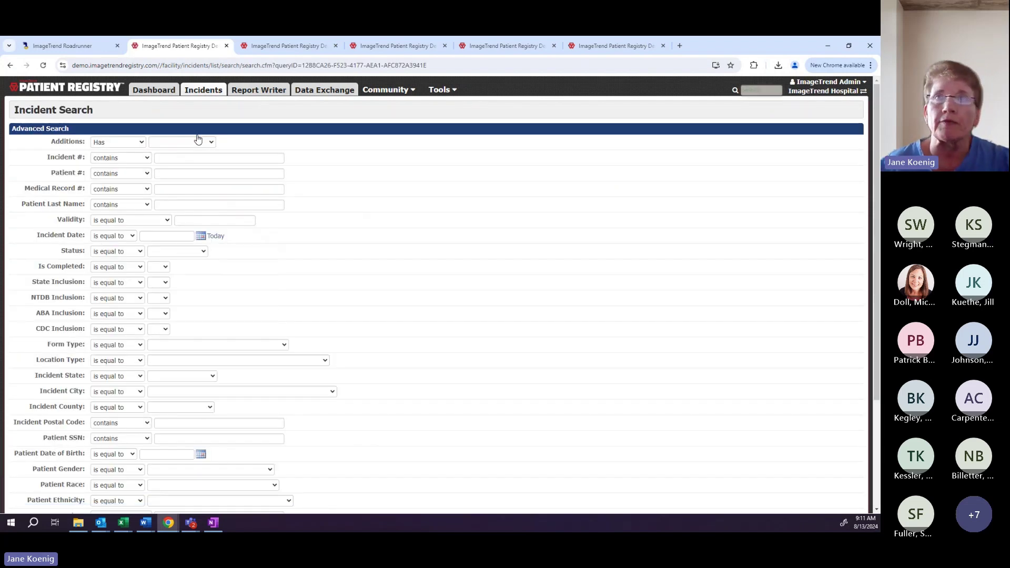
pyautogui.scroll(-5, 510, 262)
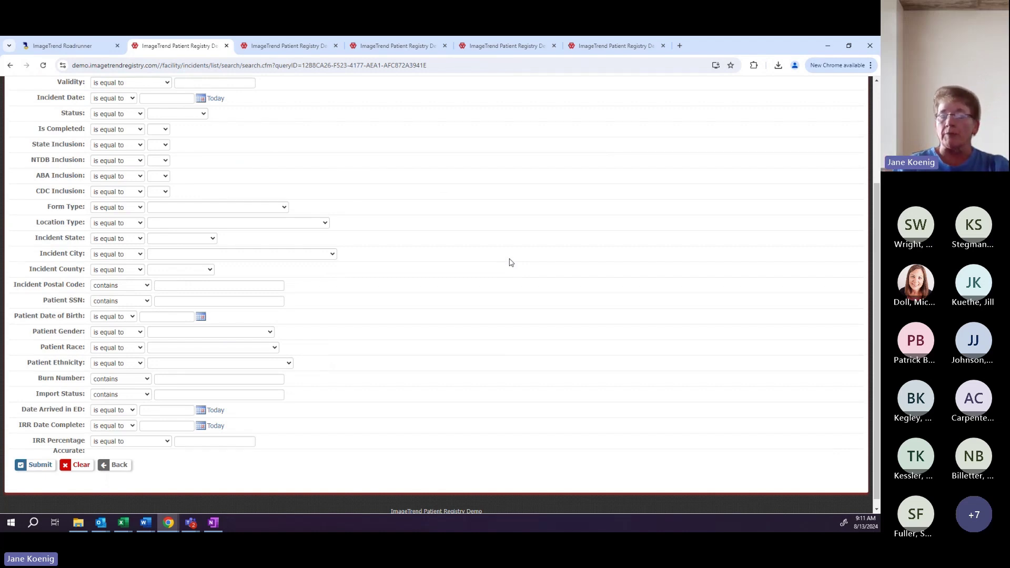
pyautogui.scroll(3, 510, 262)
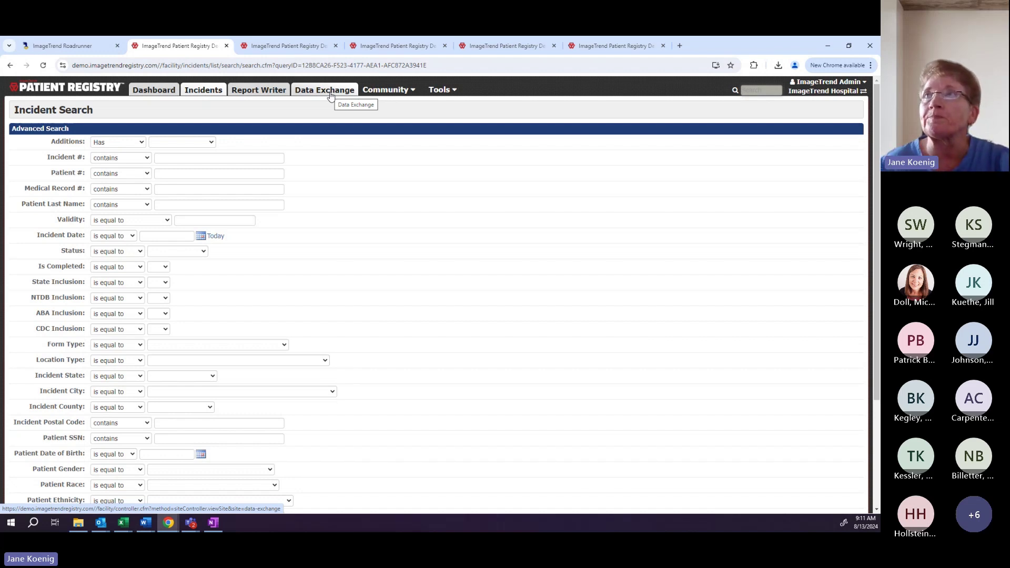
# Step: Open the facility setup page and expand the Incident, Correspondence and Workflow settings to show their options
pyautogui.moveTo(412, 93)
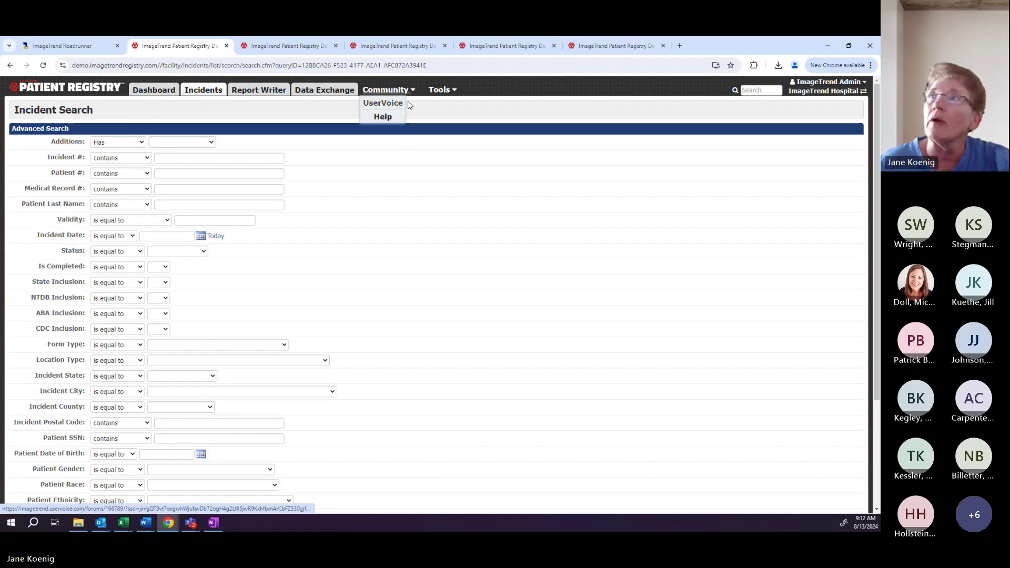
pyautogui.click(452, 92)
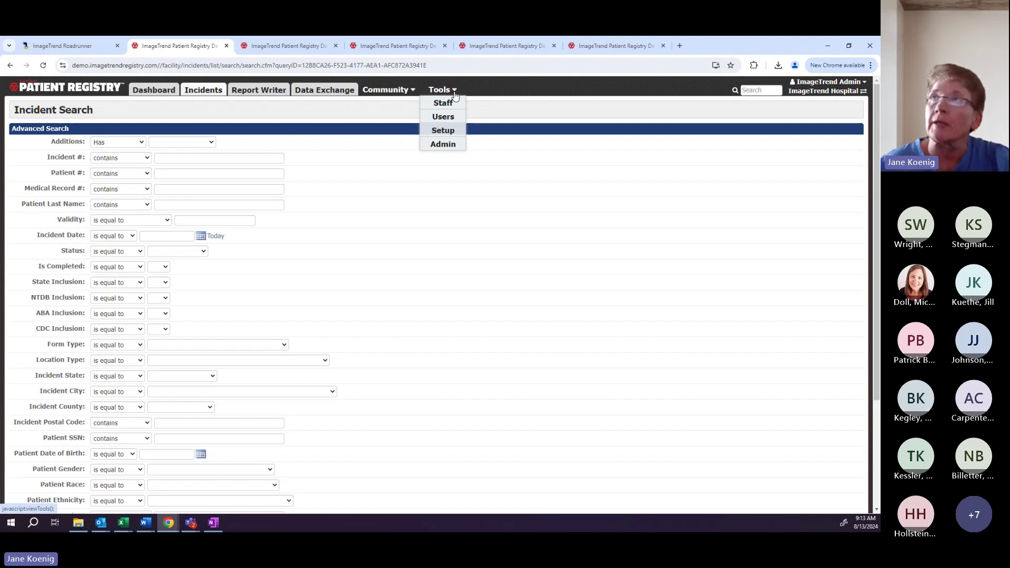
pyautogui.click(442, 131)
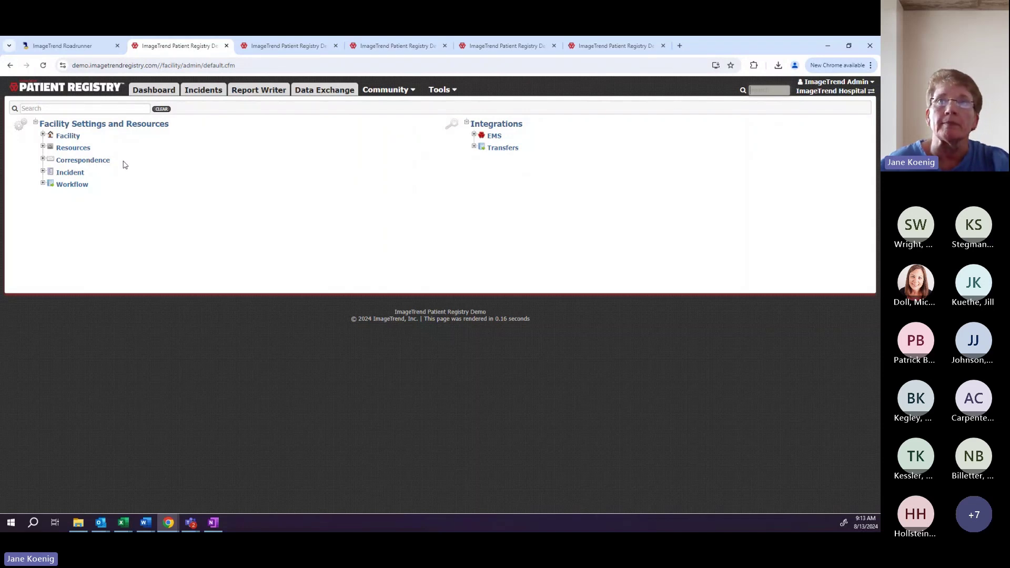
pyautogui.click(43, 171)
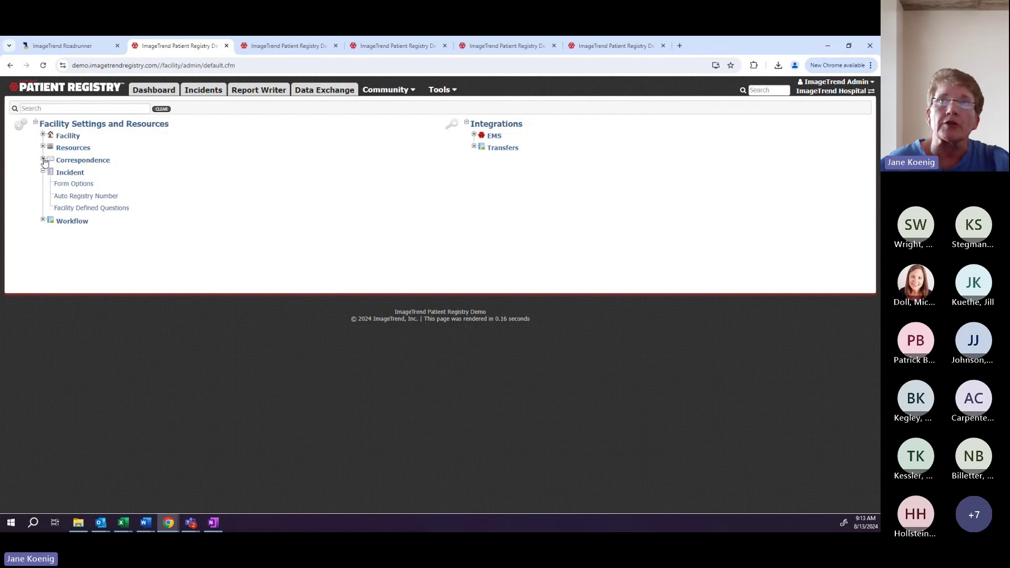
pyautogui.click(44, 160)
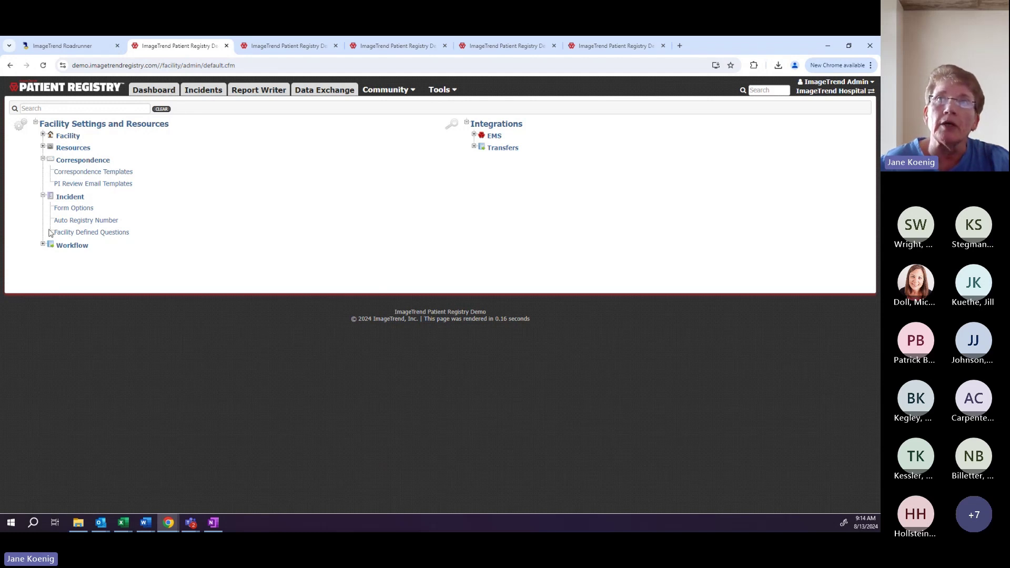
pyautogui.click(42, 245)
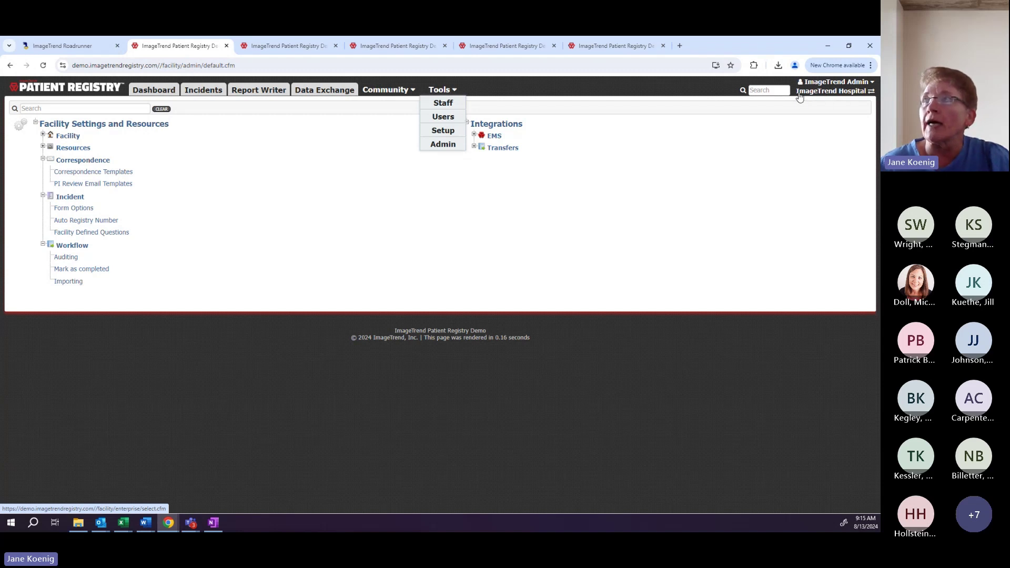
# Step: Check the regions and facilities offered for switching facility, and close the selector without choosing another one
pyautogui.click(799, 96)
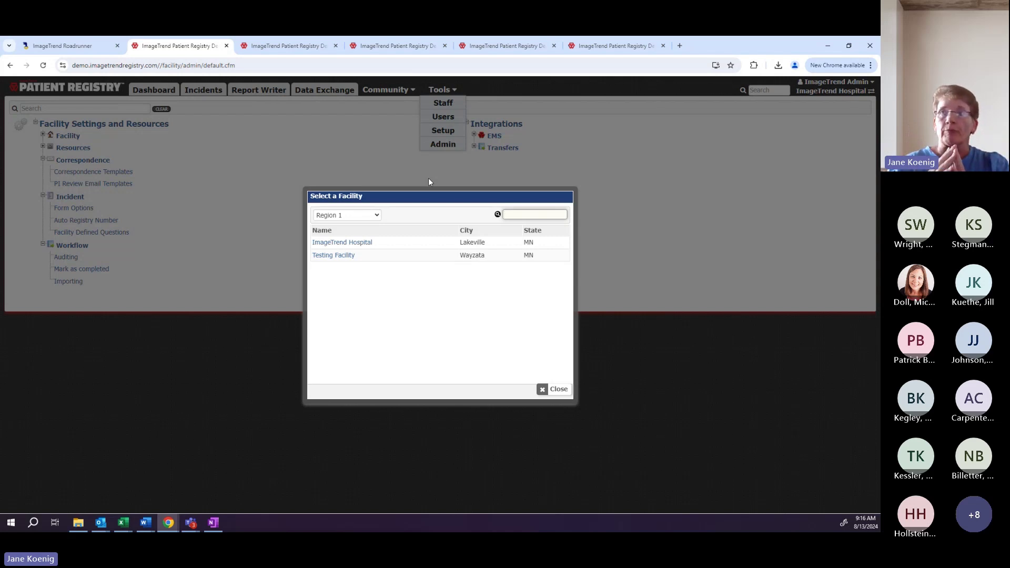
pyautogui.click(374, 216)
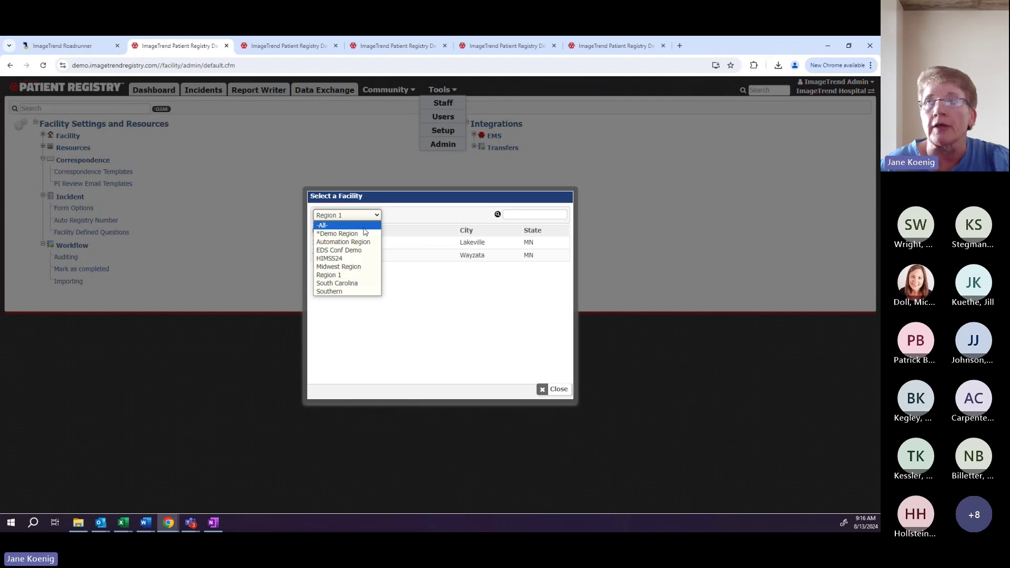
pyautogui.click(402, 223)
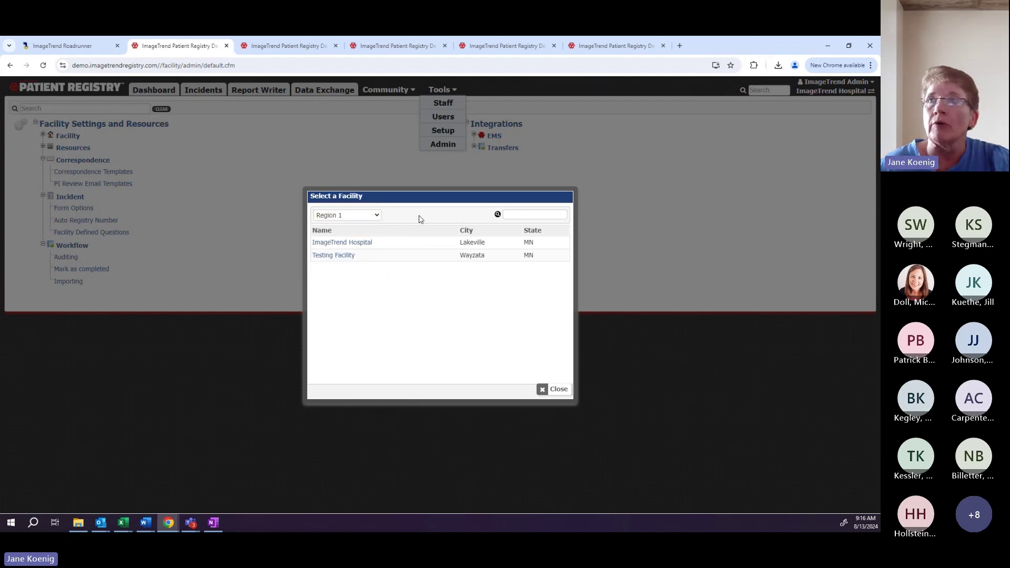
pyautogui.click(553, 389)
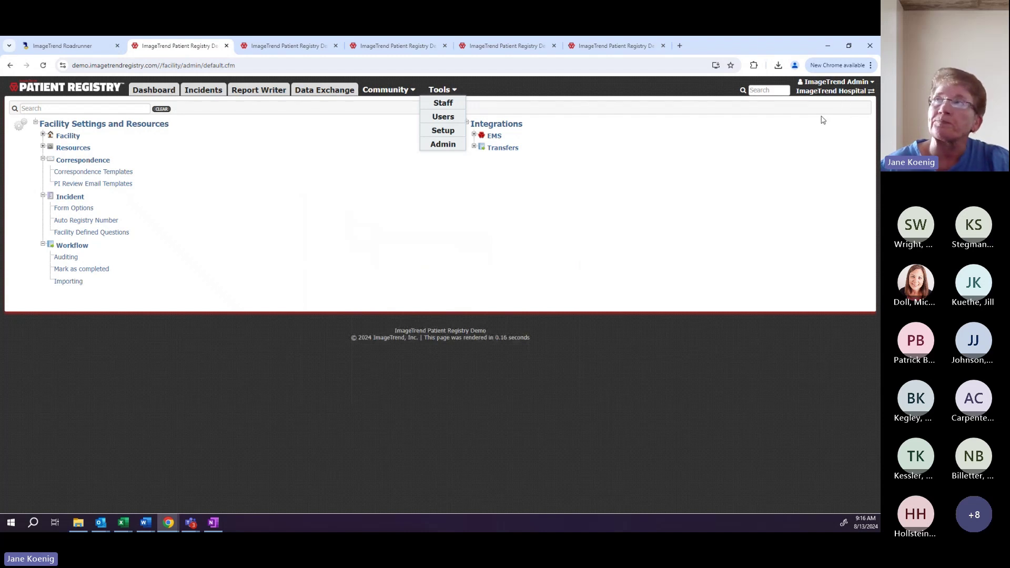
# Step: Return to the dashboard and open the first incident in the Recently Viewed Incidents list for editing
pyautogui.click(142, 93)
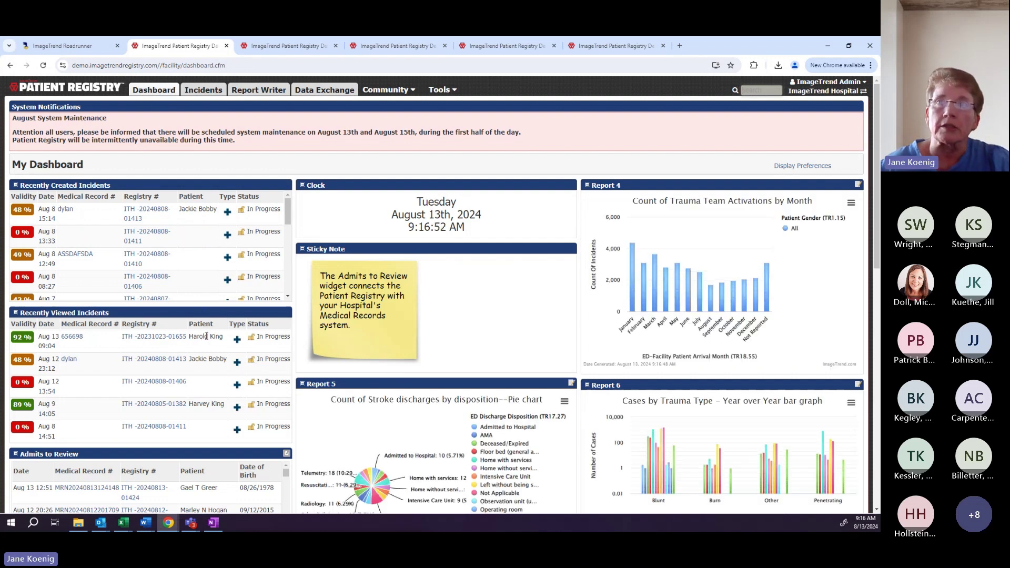
pyautogui.click(177, 337)
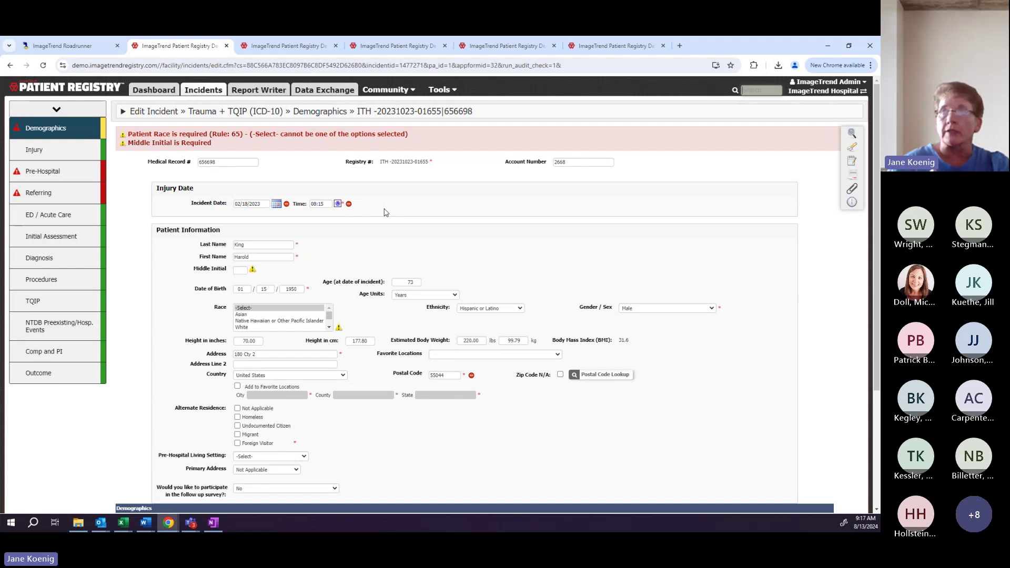
# Step: Review the Not Value options for the incident time and close the dialog without setting one
pyautogui.click(348, 205)
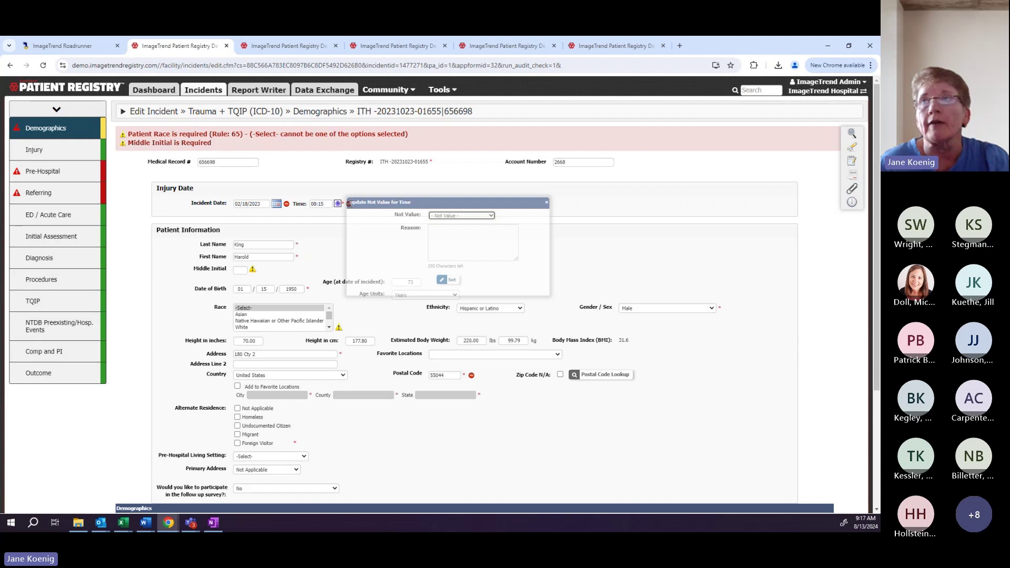
pyautogui.click(451, 216)
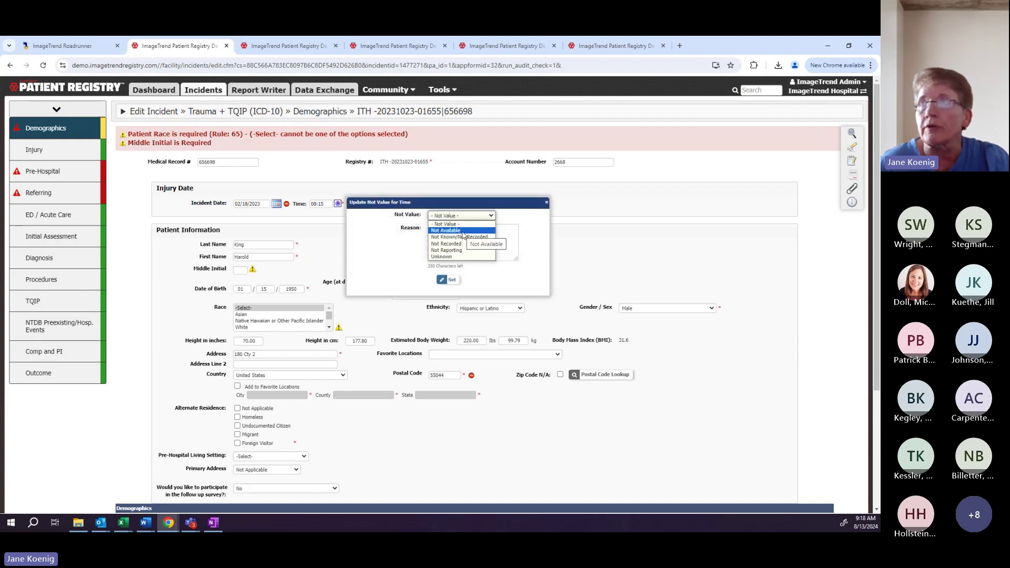
pyautogui.click(546, 205)
pyautogui.click(546, 204)
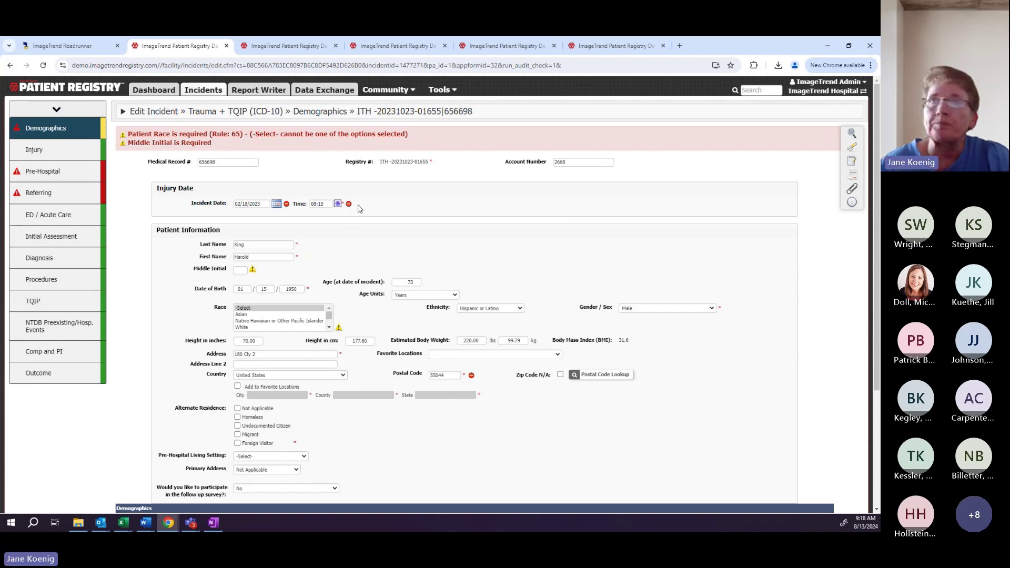
# Step: Review the Demographics page's required-field warnings, injury date and patient information fields
pyautogui.scroll(-2, 184, 279)
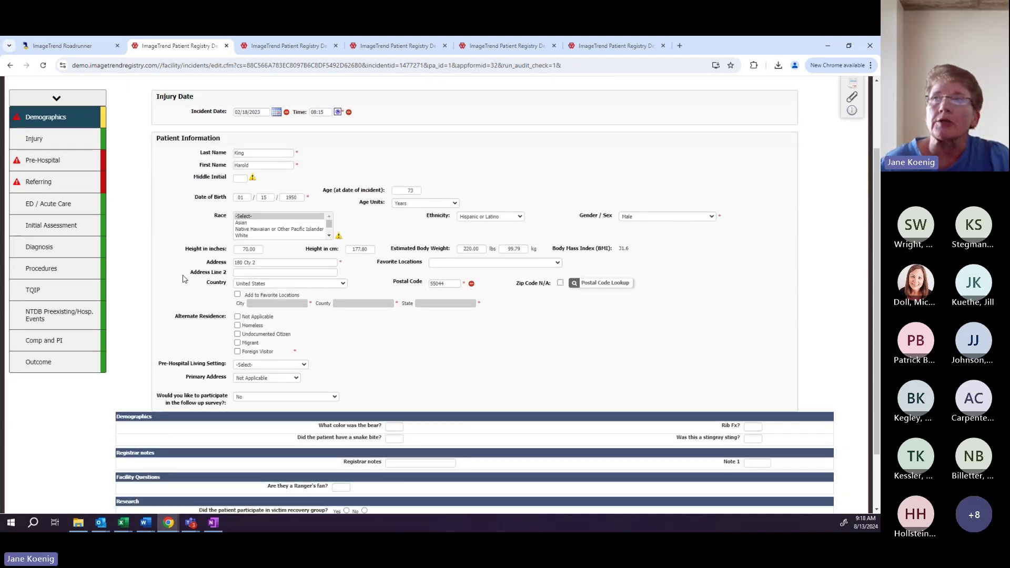
pyautogui.scroll(3, 184, 279)
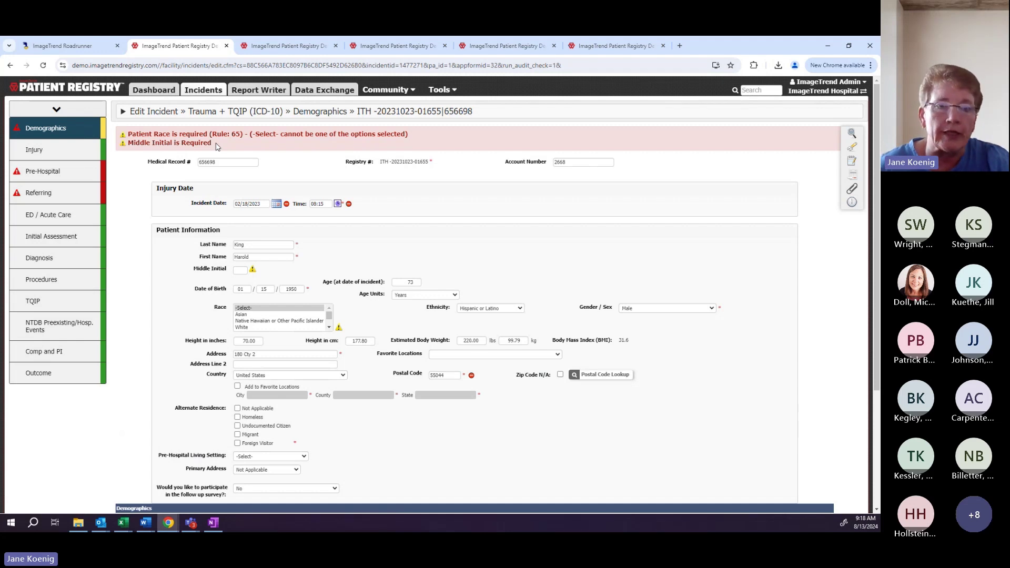
pyautogui.click(238, 245)
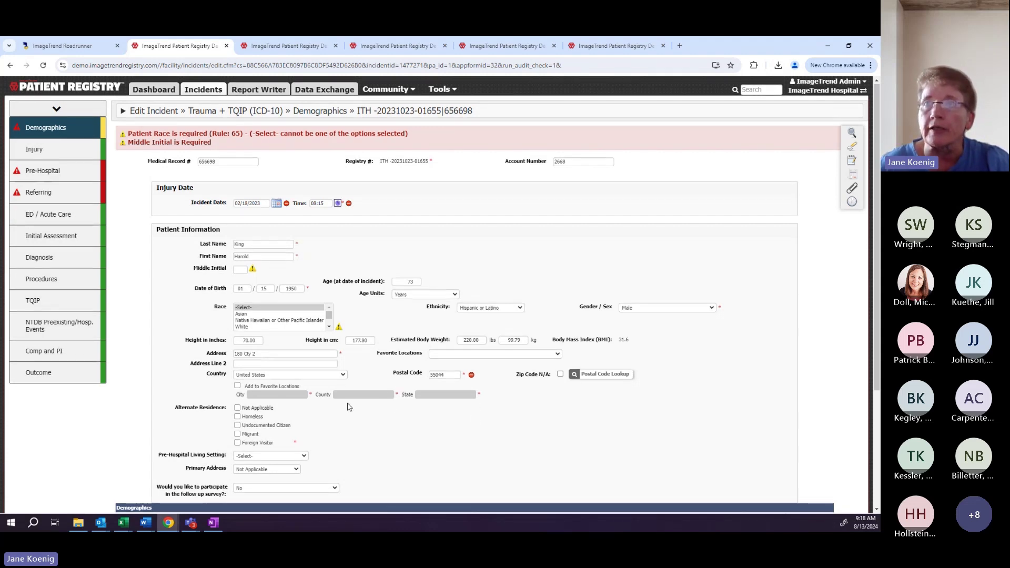
pyautogui.scroll(-3, 347, 407)
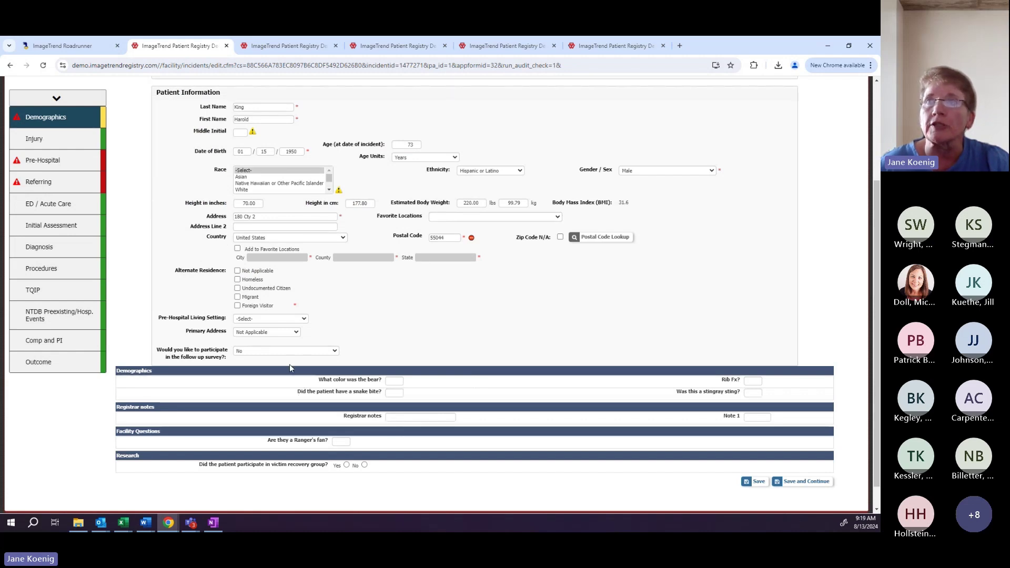
pyautogui.scroll(5, 289, 364)
pyautogui.scroll(-1, 175, 112)
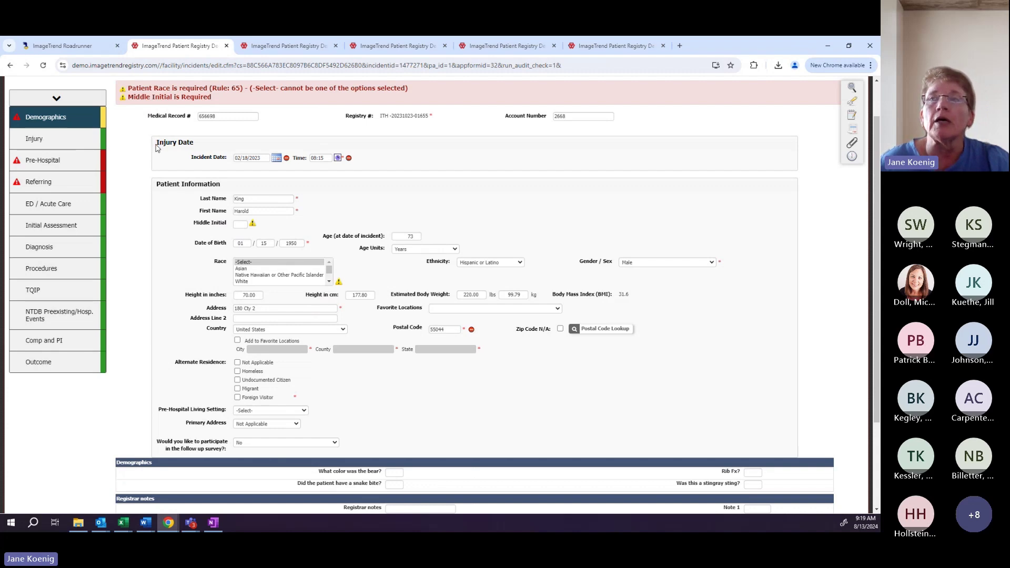
pyautogui.scroll(-1, 156, 149)
pyautogui.scroll(3, 156, 148)
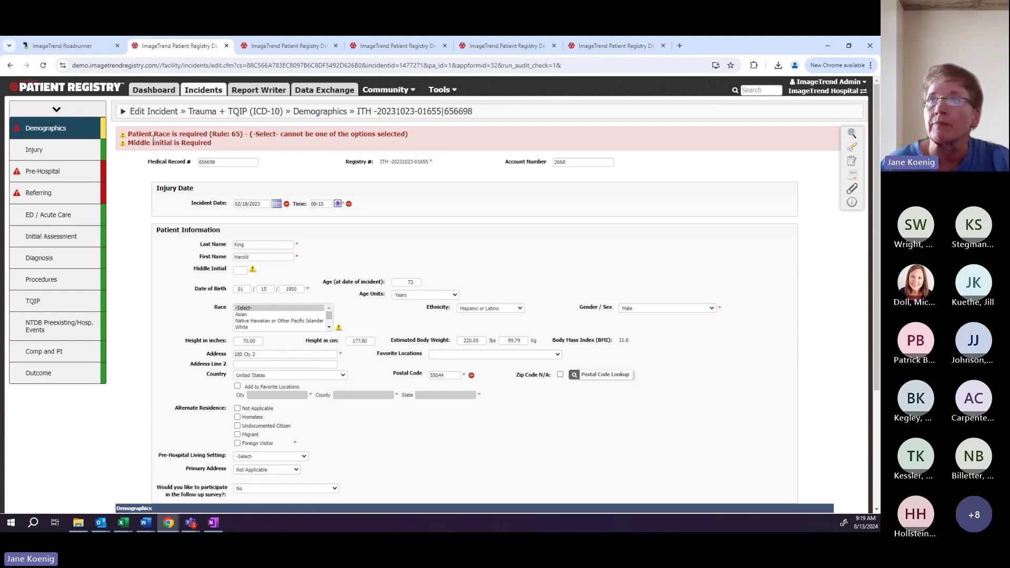
# Step: Review the custom Demographics, Registrar notes, Facility Questions and Research questions at the end of the Demographics page without answering them
pyautogui.scroll(-1, 339, 271)
pyautogui.scroll(-2, 339, 270)
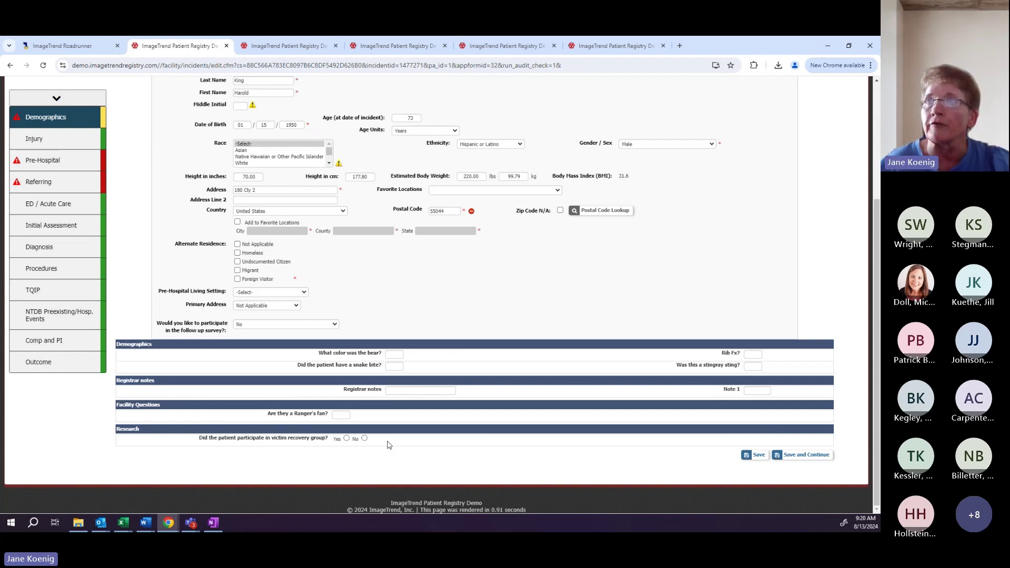
pyautogui.click(339, 413)
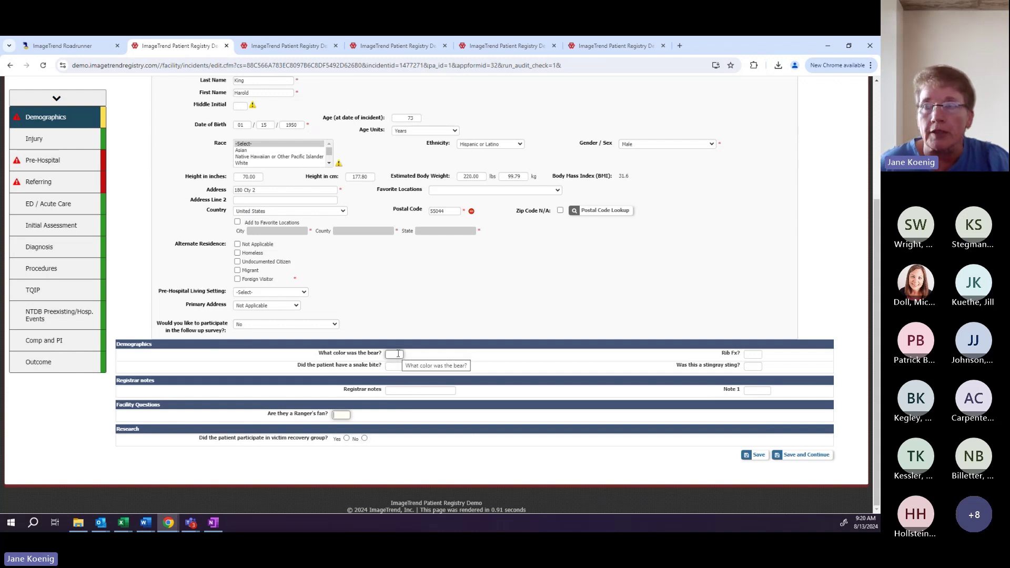
pyautogui.click(337, 369)
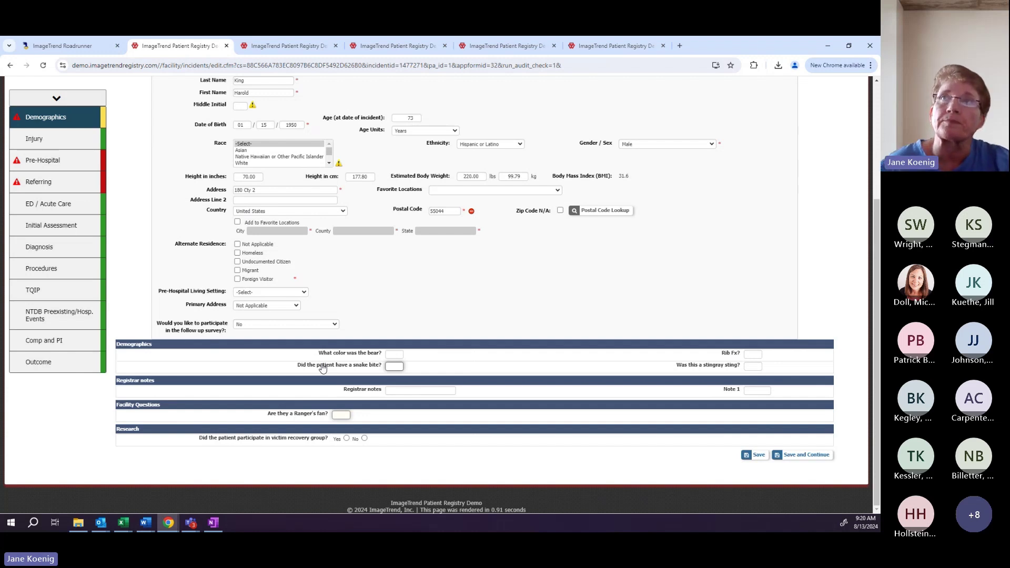
pyautogui.scroll(3, 158, 188)
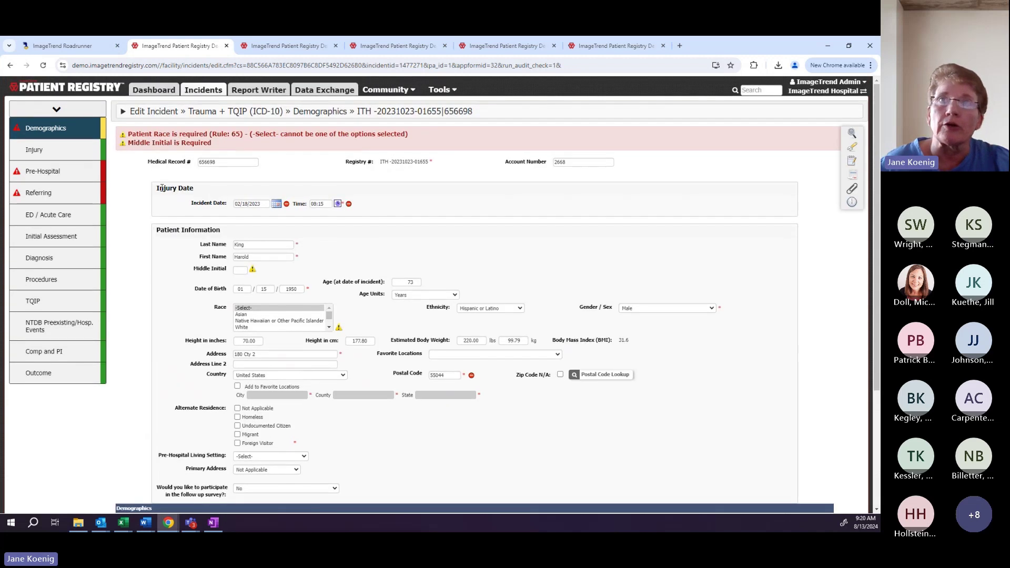
# Step: Load the listed EMS run's details on the Pre-Hospital page, and open and close its prehospital vitals window
pyautogui.click(49, 175)
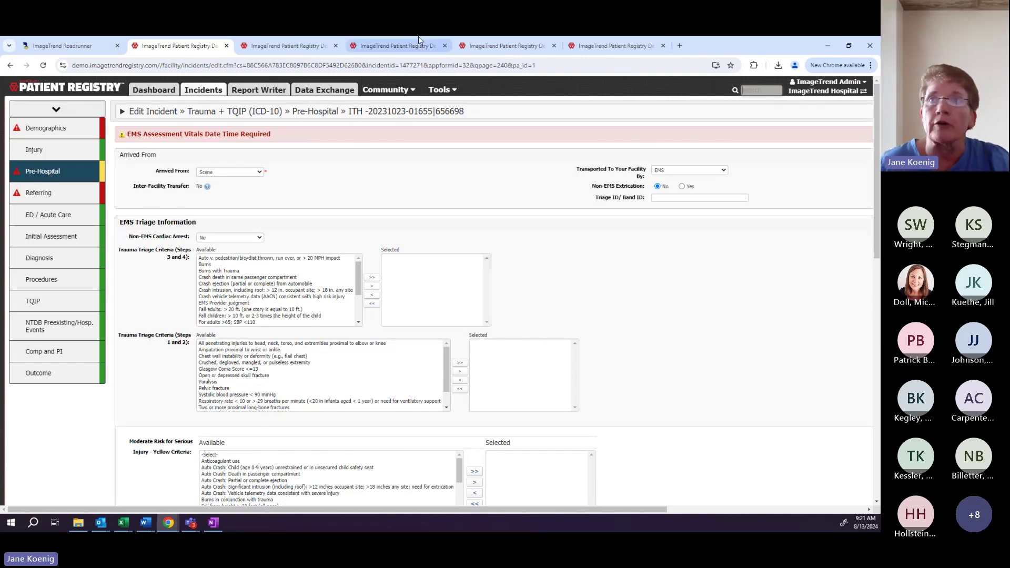
pyautogui.scroll(-2, 581, 265)
pyautogui.scroll(-7, 580, 267)
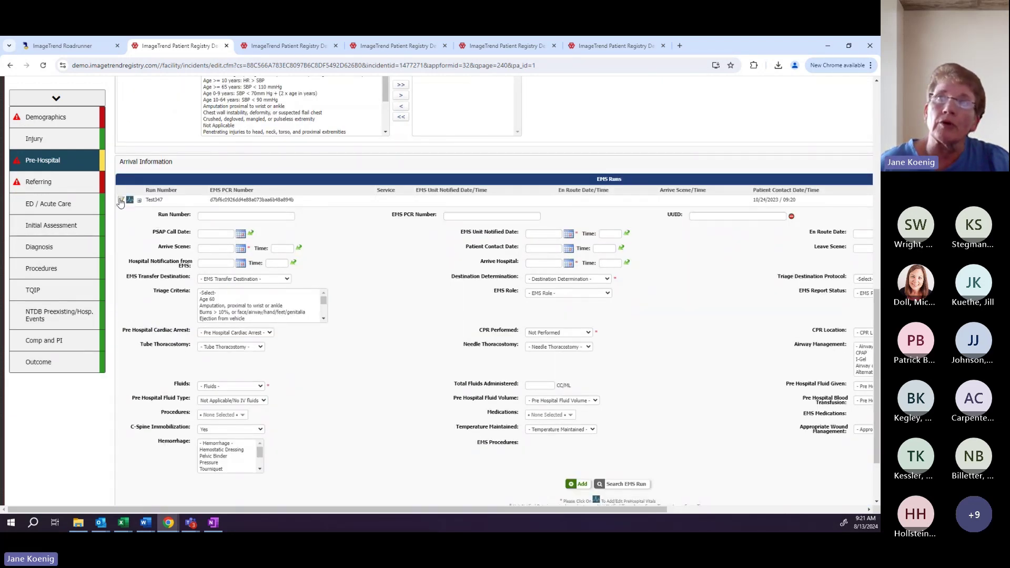
pyautogui.click(121, 200)
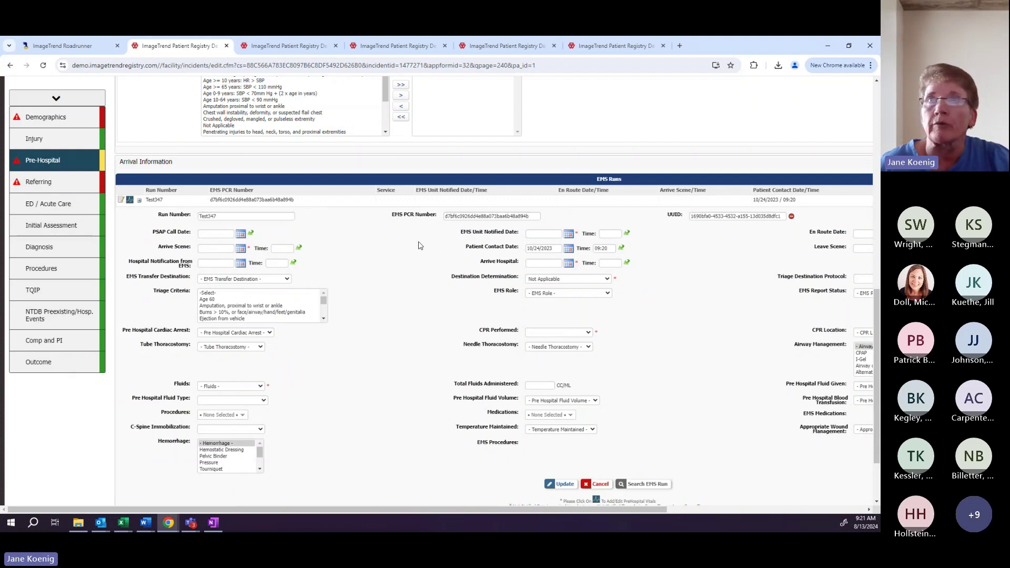
pyautogui.click(130, 201)
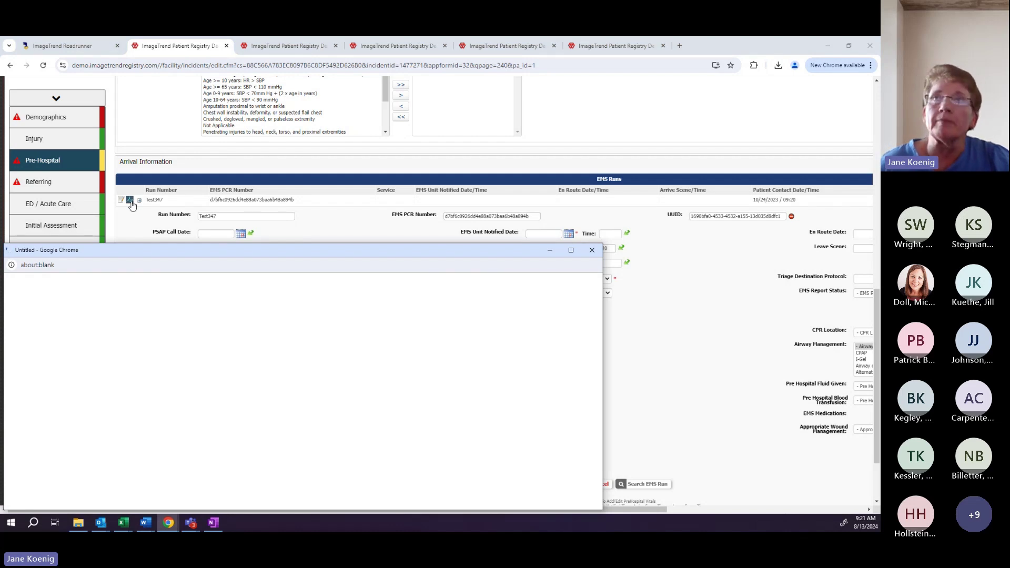
pyautogui.click(591, 251)
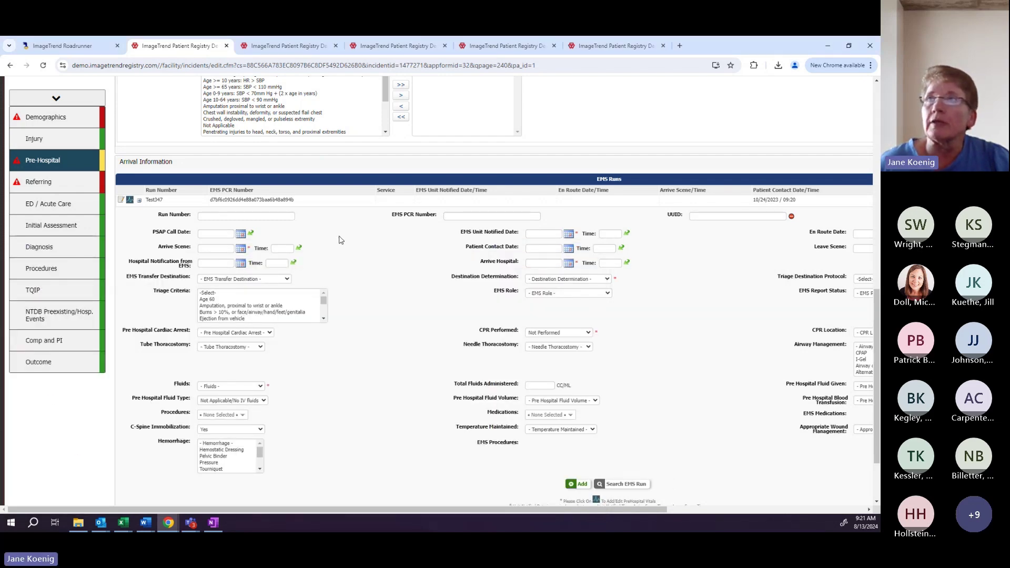
# Step: Open the incident's attachments list to check for the EMS patient care report, and close it
pyautogui.scroll(3, 360, 239)
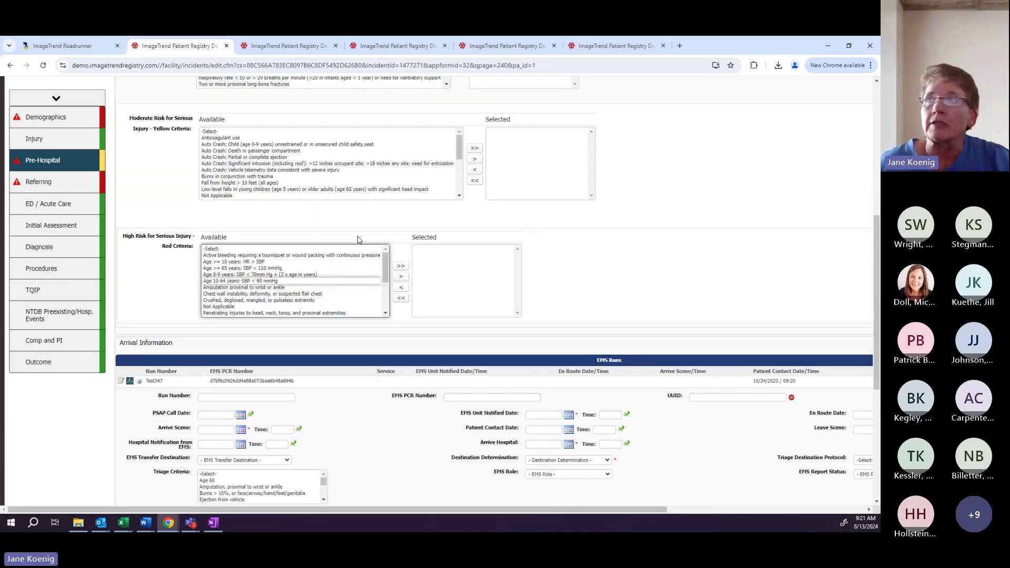
pyautogui.scroll(-2, 360, 239)
pyautogui.scroll(7, 357, 239)
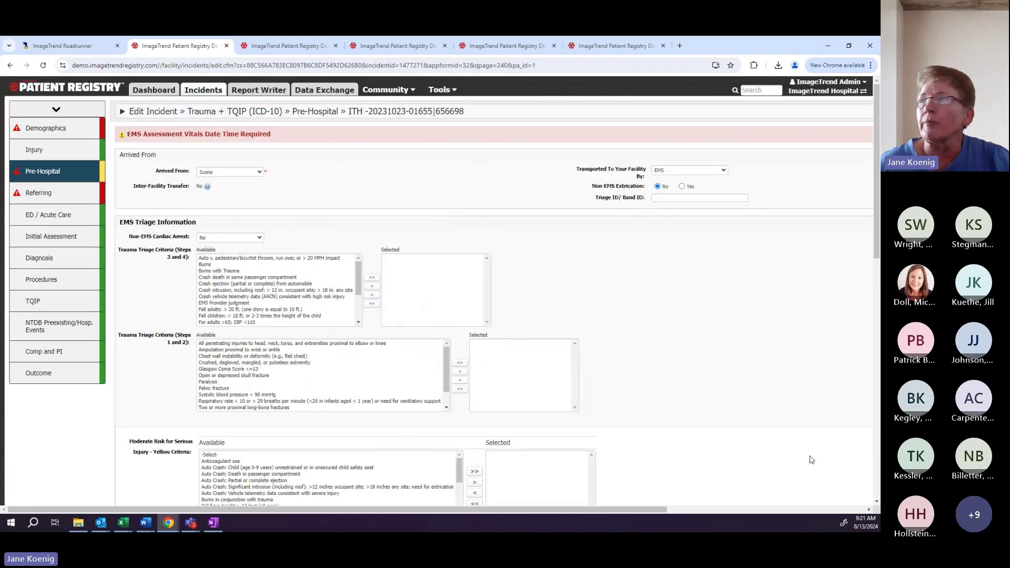
pyautogui.hscroll(10, 868, 510)
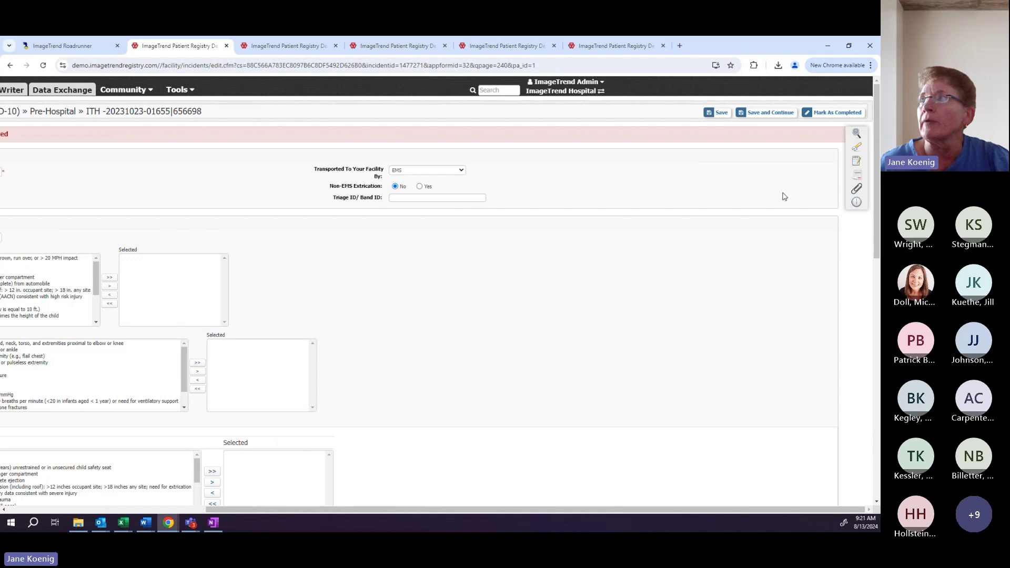
pyautogui.moveTo(857, 171)
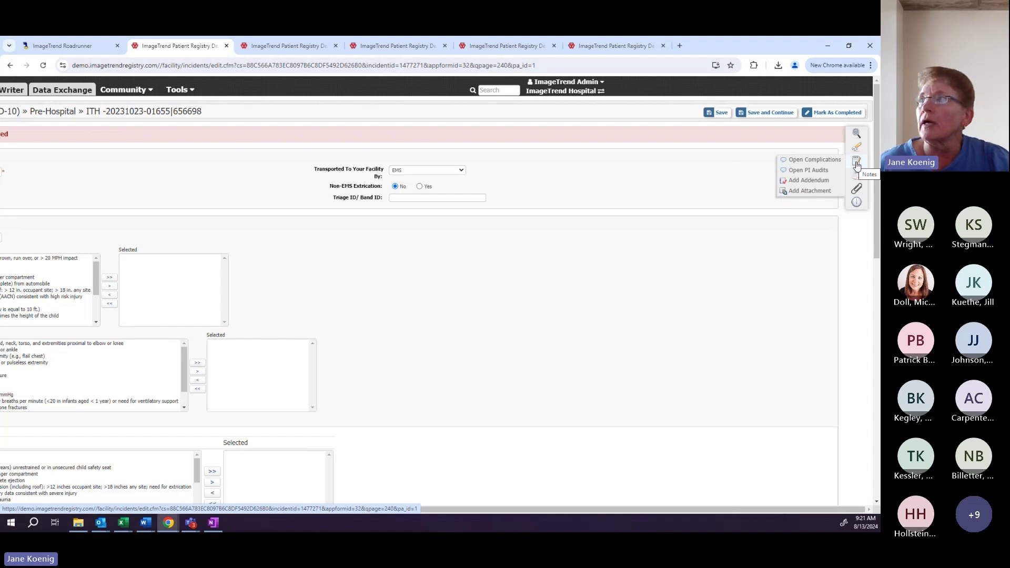
pyautogui.click(828, 191)
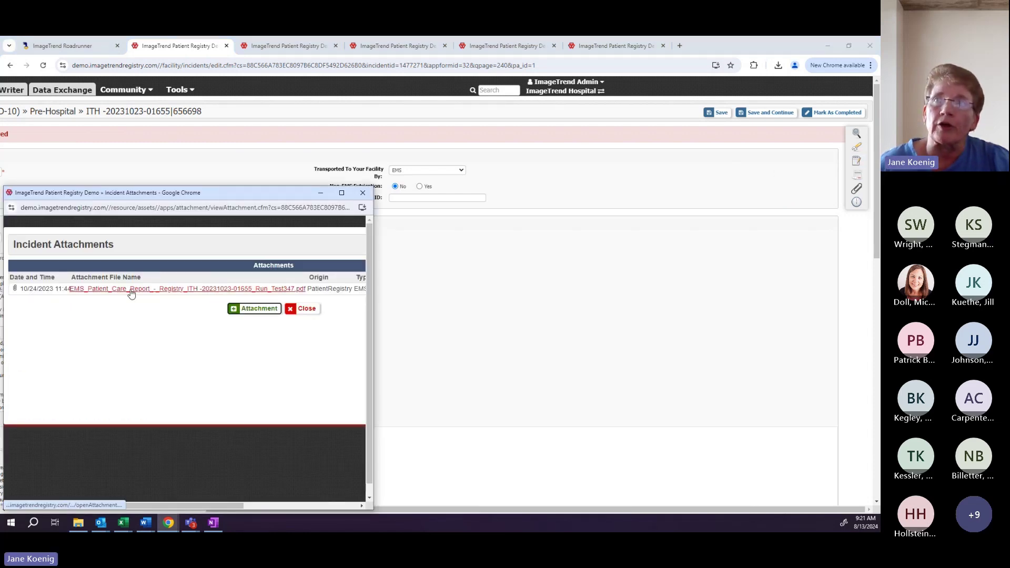
pyautogui.click(362, 195)
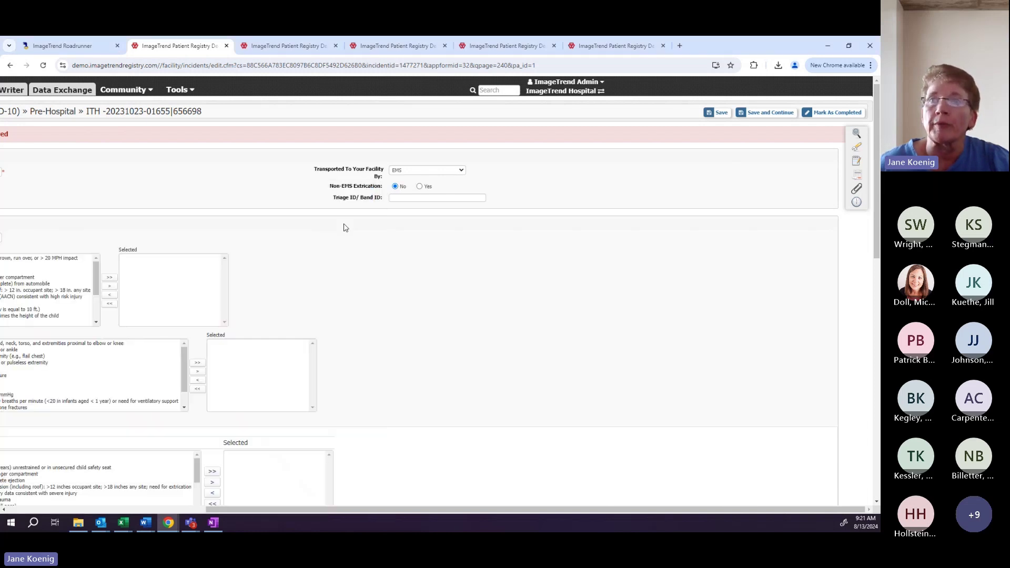
# Step: Review the trauma triage criteria and the Yellow and Red serious-injury risk criteria on the Pre-Hospital page
pyautogui.click(84, 509)
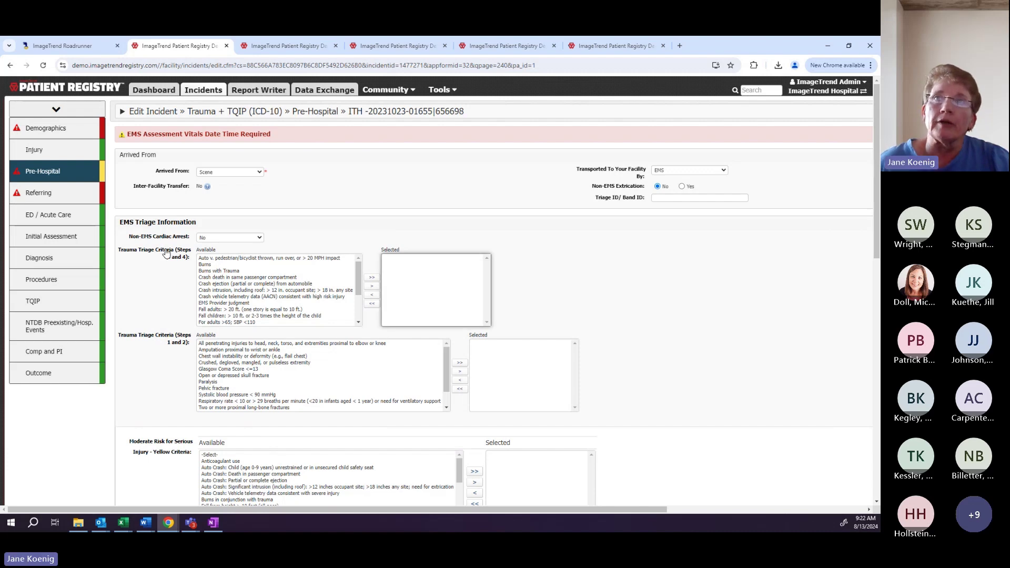
pyautogui.scroll(-3, 150, 267)
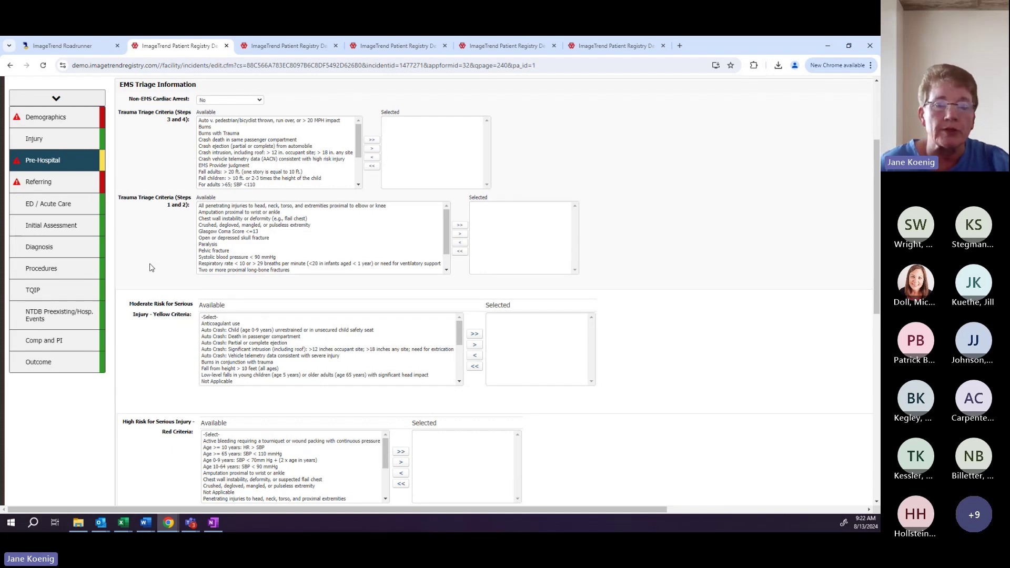
pyautogui.scroll(-2, 152, 326)
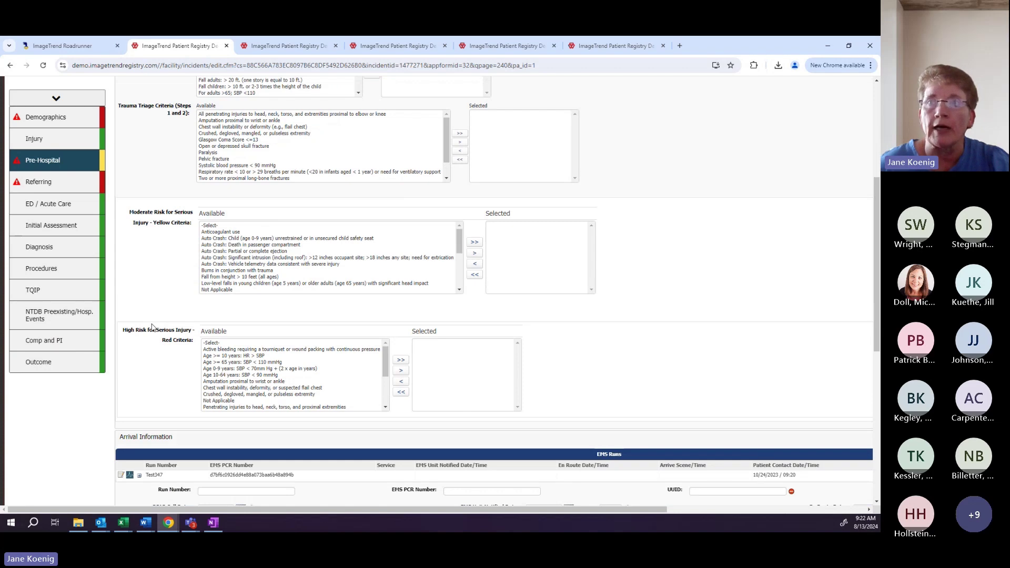
pyautogui.scroll(-1, 152, 327)
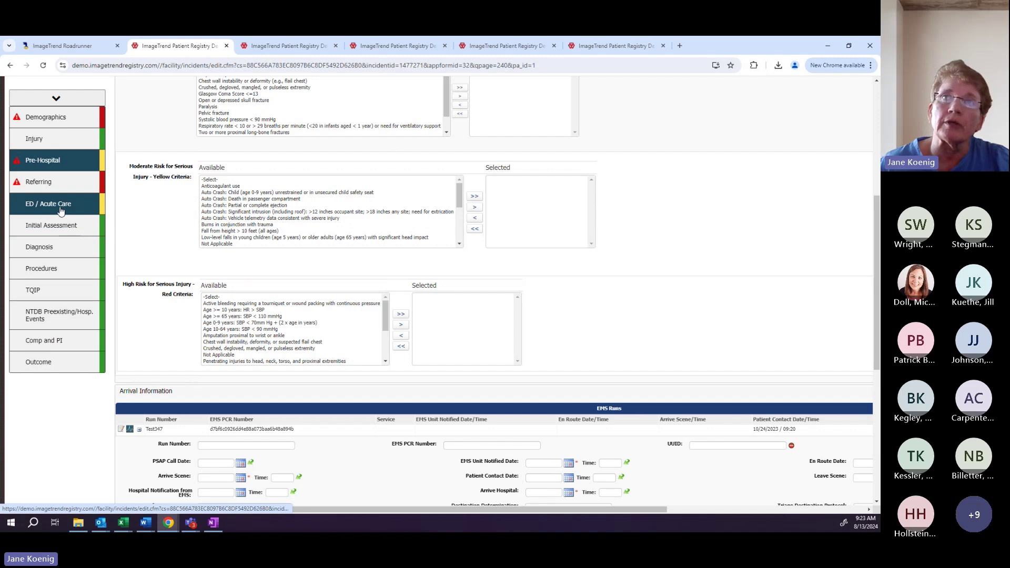
# Step: Read the data dictionary definition for Glasgow Eye on the Initial Assessment page, close it, and review the Rx and blood product sections
pyautogui.click(56, 230)
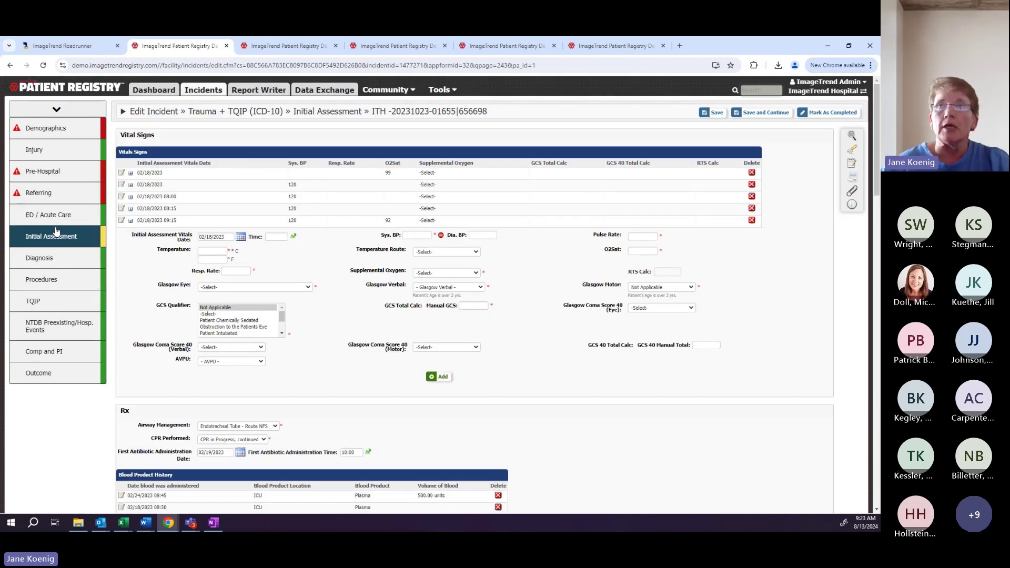
pyautogui.moveTo(165, 290)
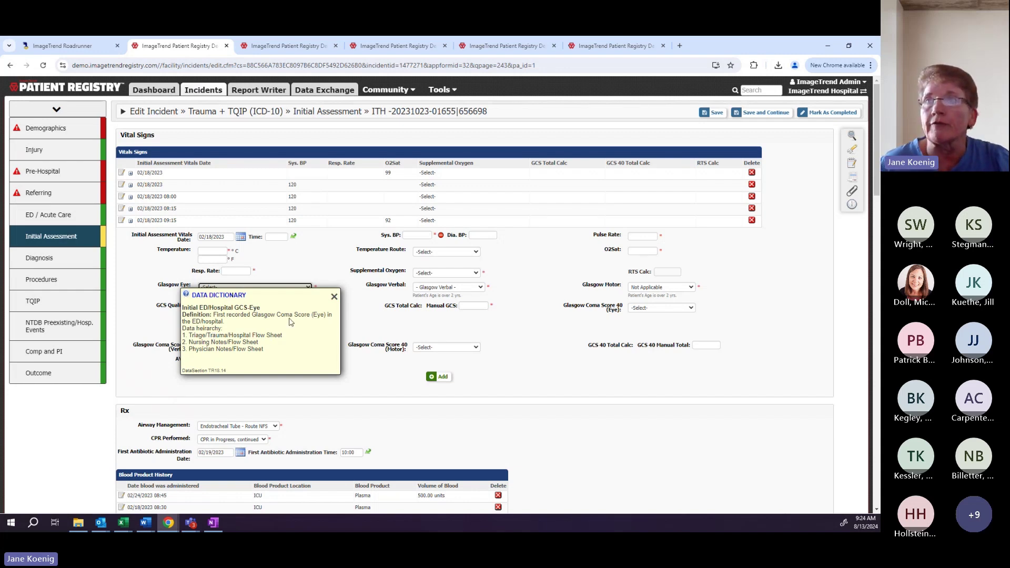
pyautogui.click(334, 297)
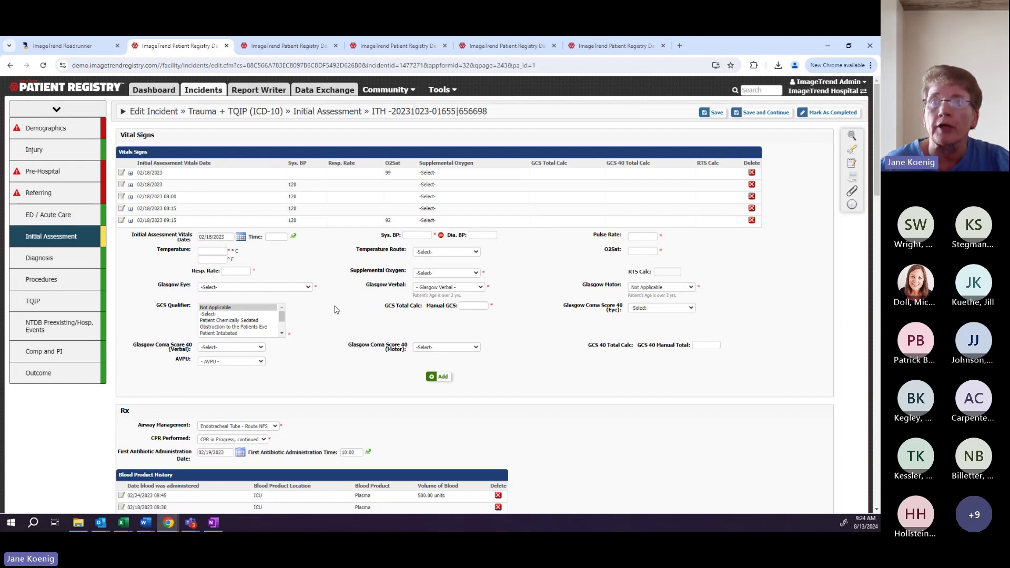
pyautogui.scroll(-1, 336, 310)
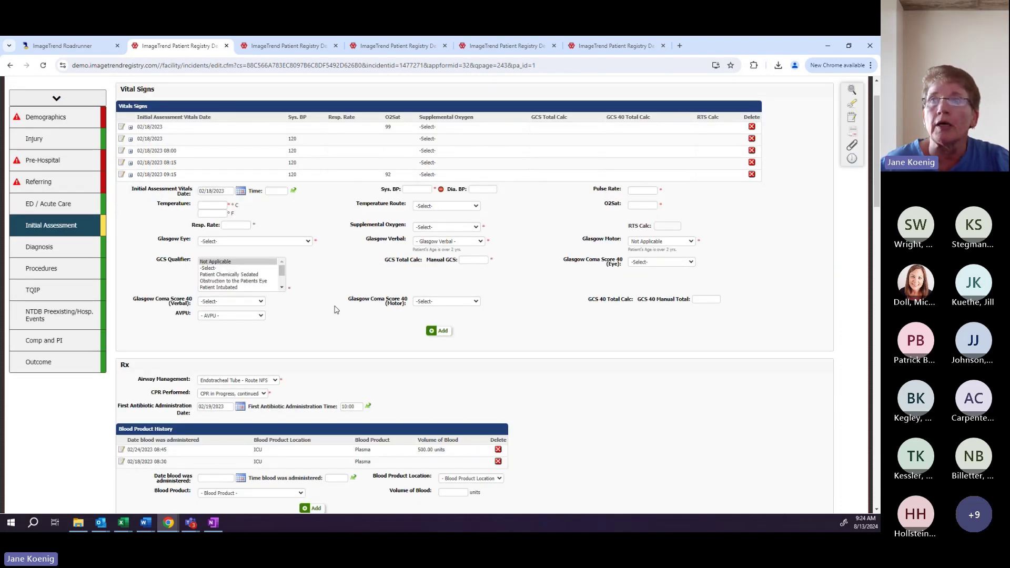
pyautogui.scroll(-3, 337, 309)
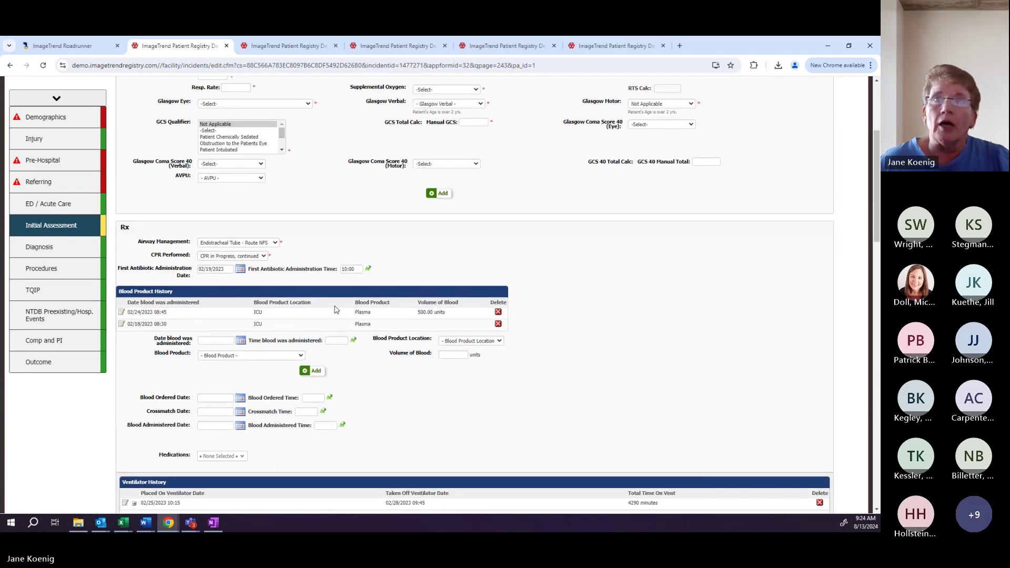
# Step: Open the Diagnosis page and search the ICD 10 diagnoses for "contusion"
pyautogui.click(61, 249)
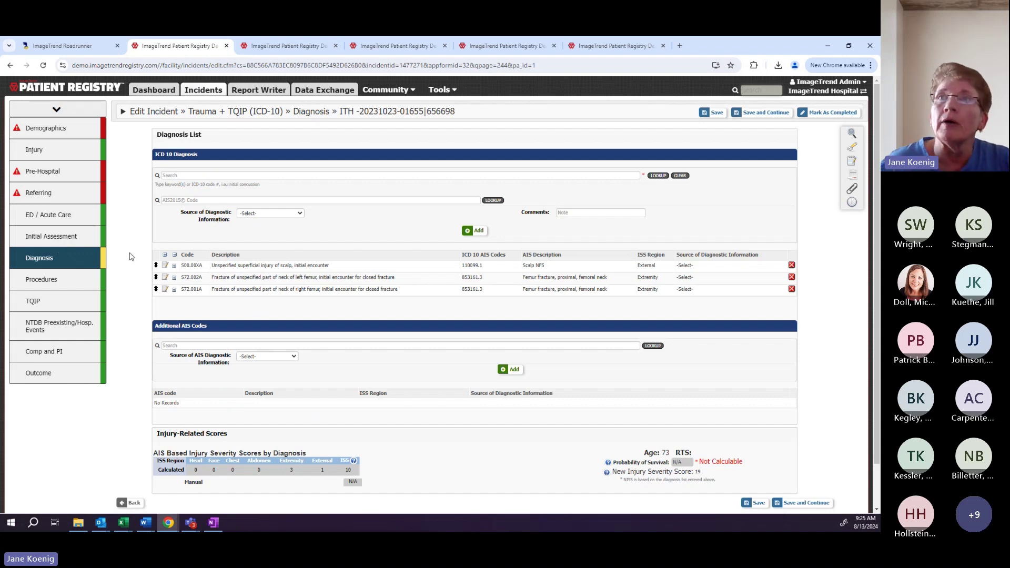
pyautogui.click(171, 200)
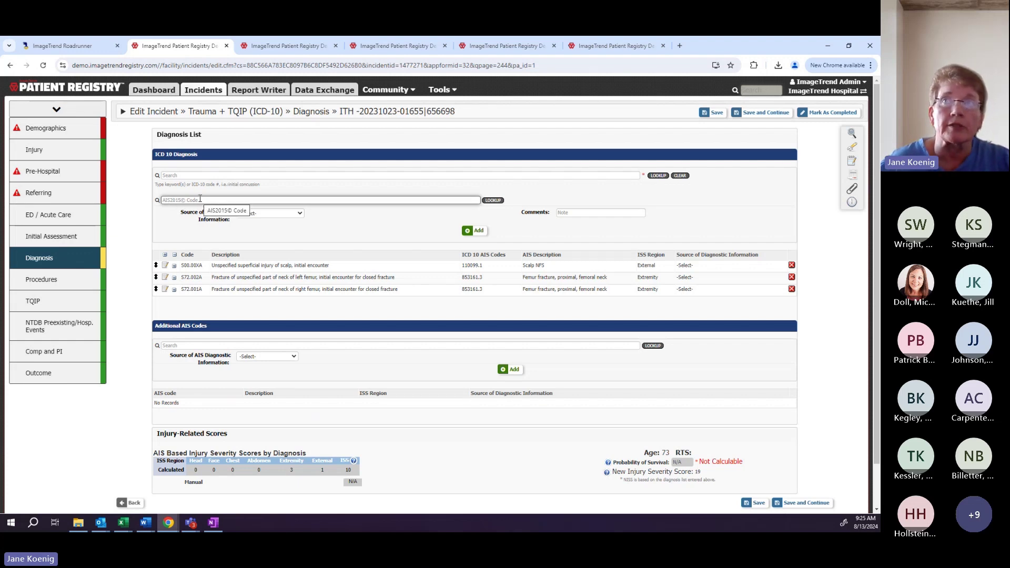
pyautogui.click(177, 175)
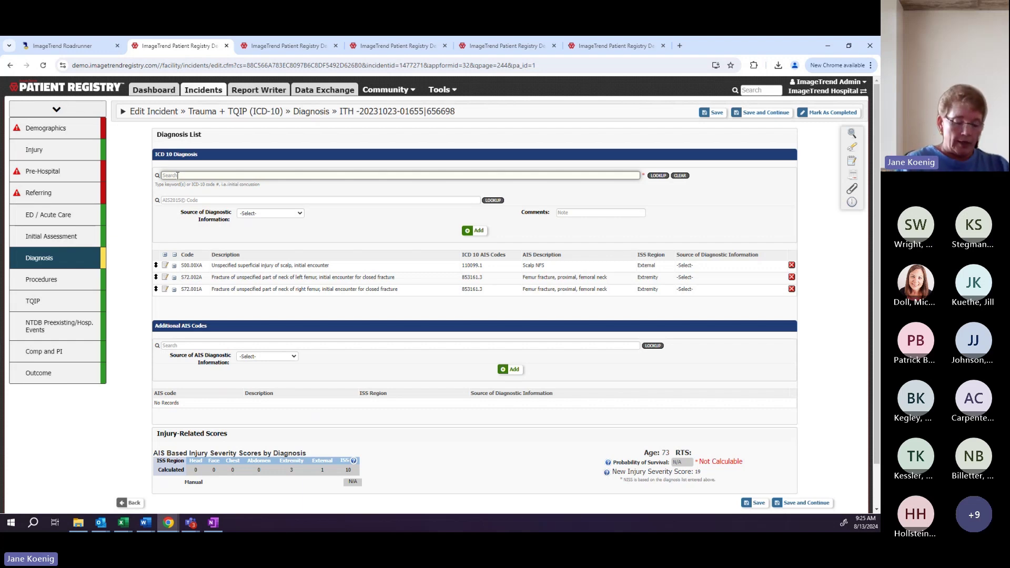
pyautogui.write('contus')
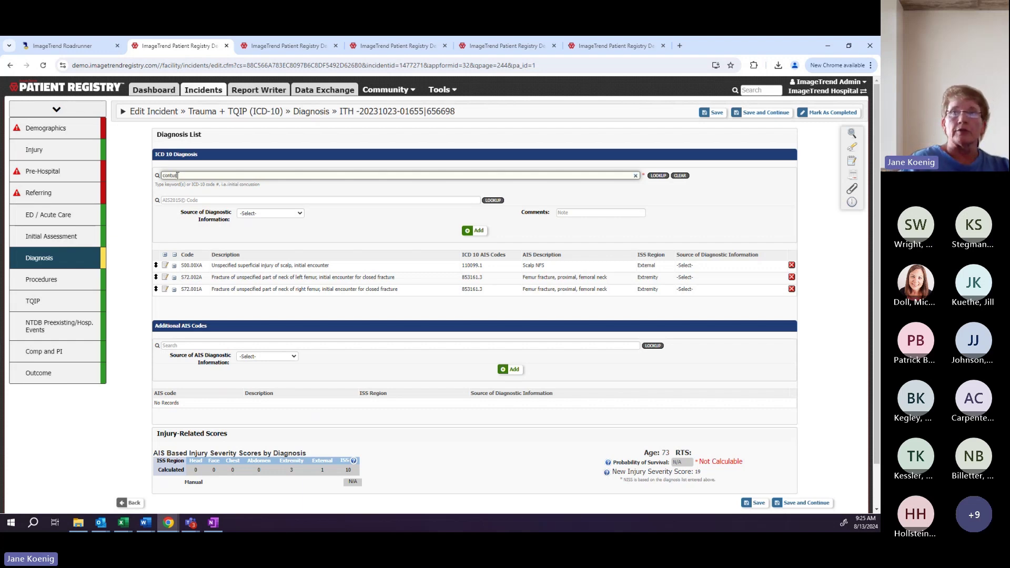
pyautogui.write('ion')
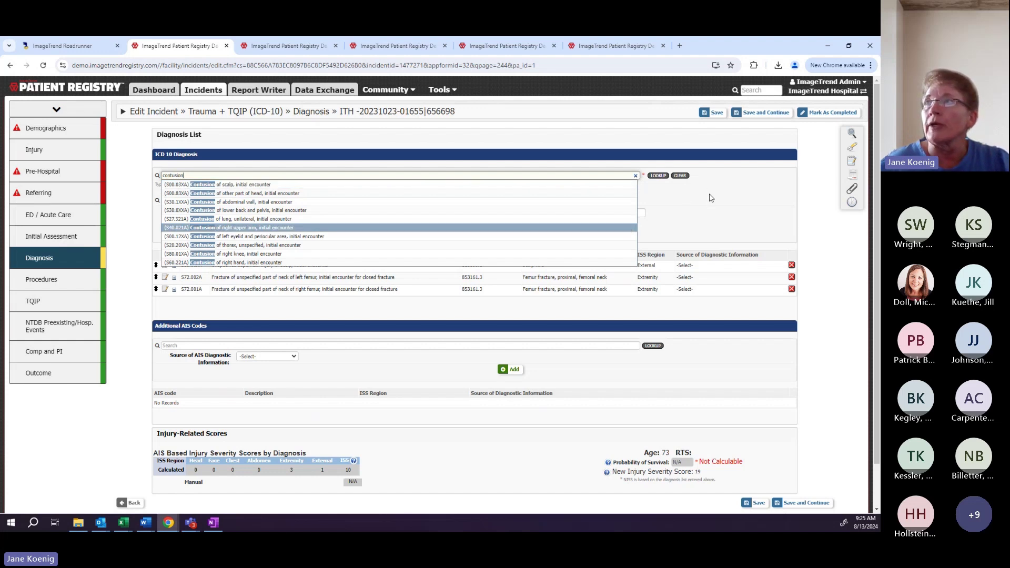
# Step: Look up an ICD diagnosis by category under Injury, Injuries to the neck, and select S10.0XXA Contusion of throat, initial encounter
pyautogui.click(668, 185)
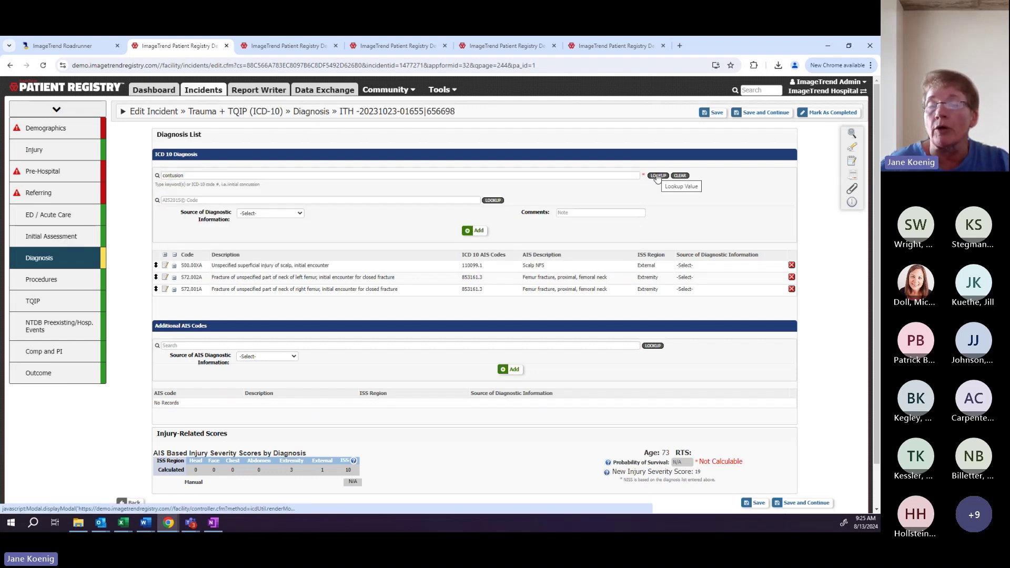
pyautogui.click(657, 175)
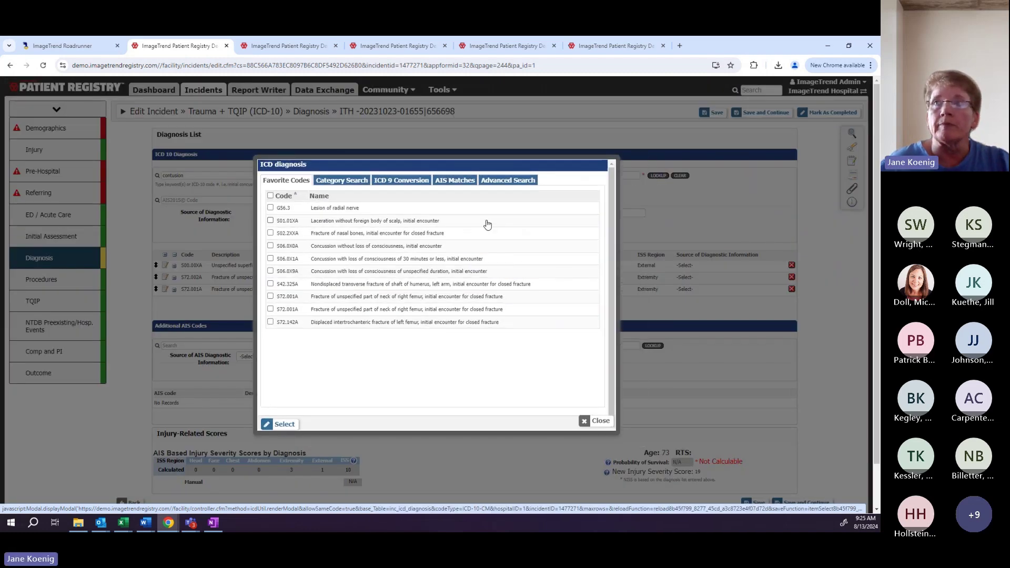
pyautogui.click(346, 185)
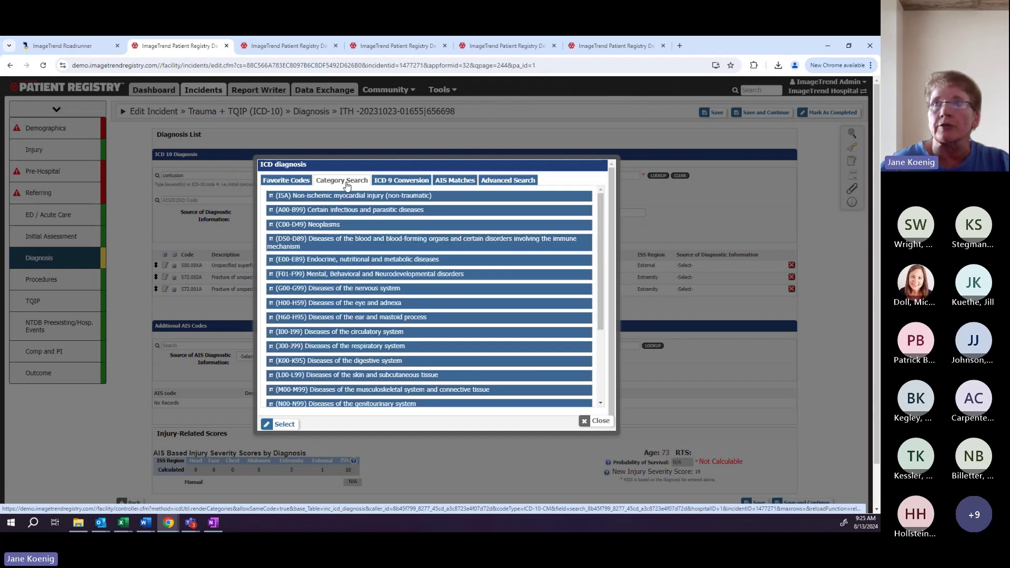
pyautogui.scroll(-1, 362, 297)
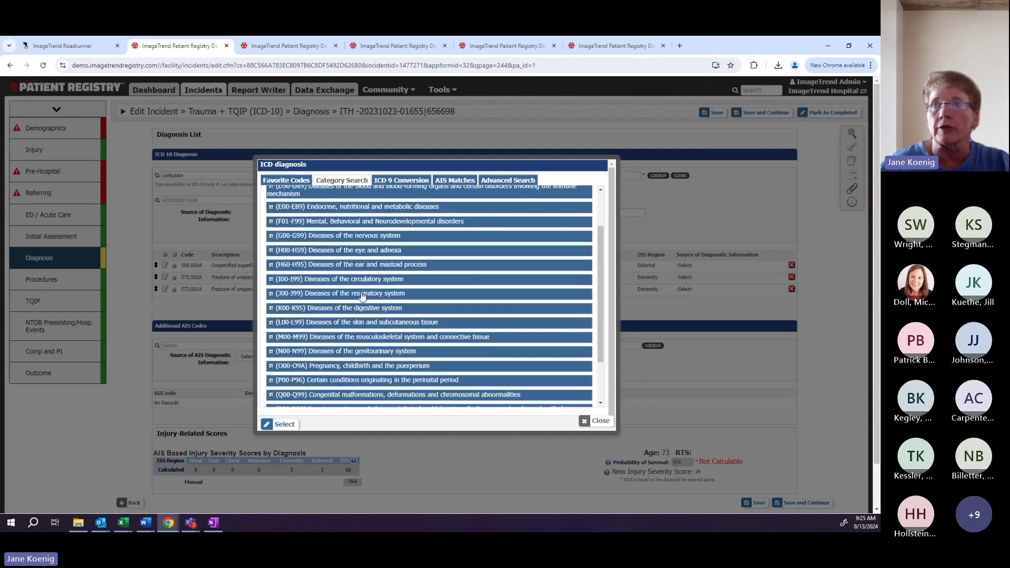
pyautogui.scroll(-1, 362, 297)
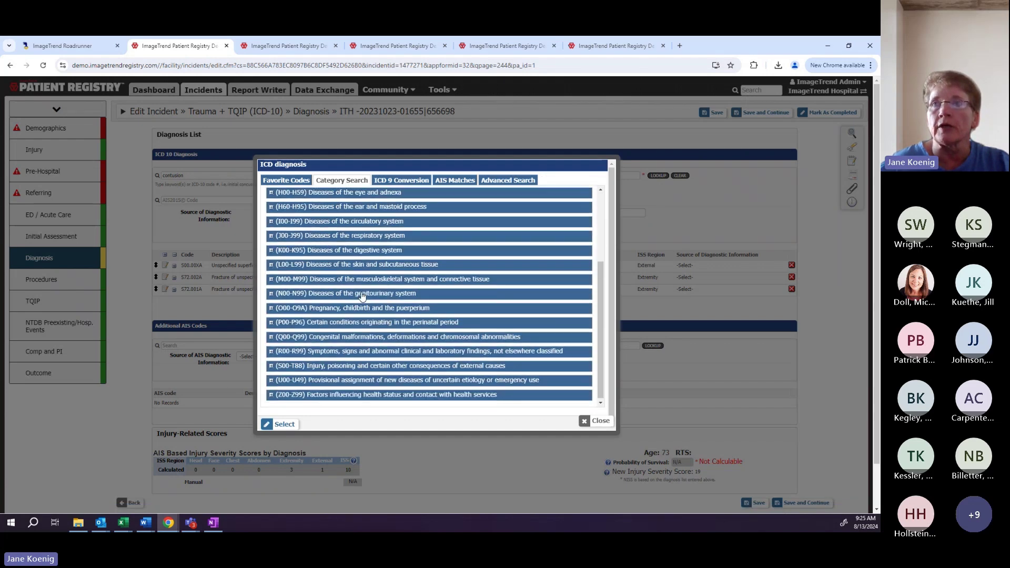
pyautogui.click(270, 365)
pyautogui.scroll(-1, 271, 367)
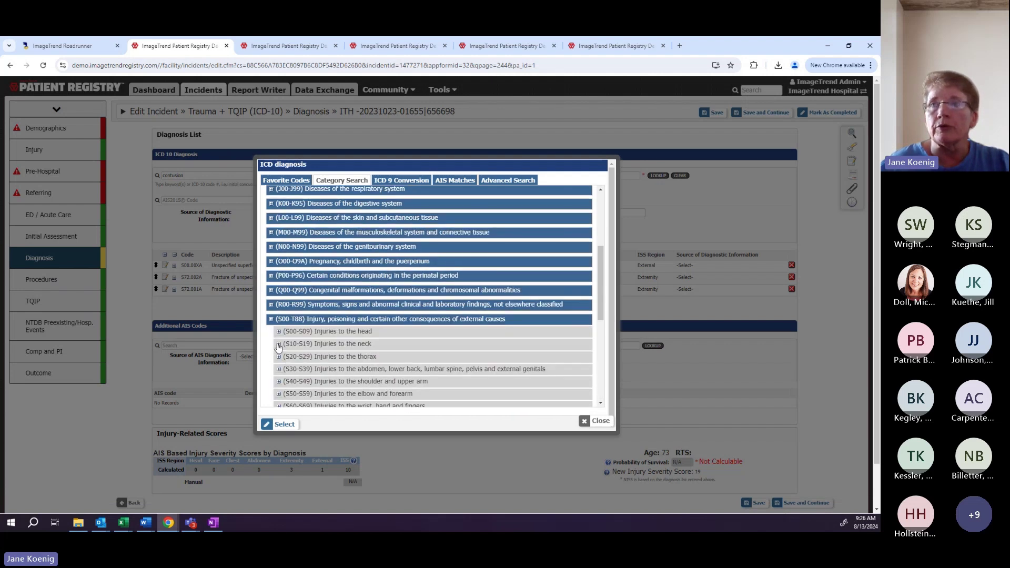
pyautogui.click(278, 344)
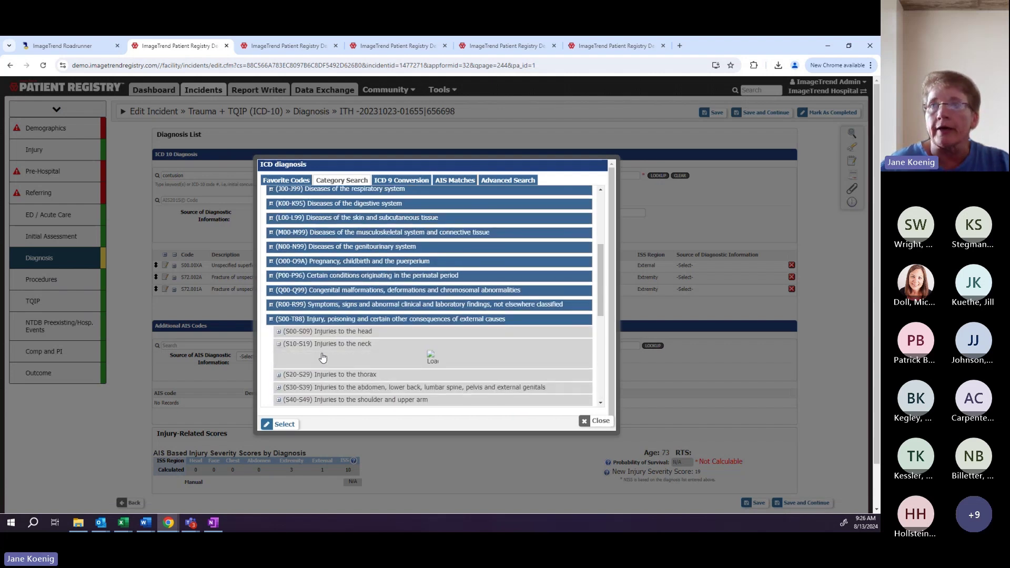
pyautogui.click(286, 356)
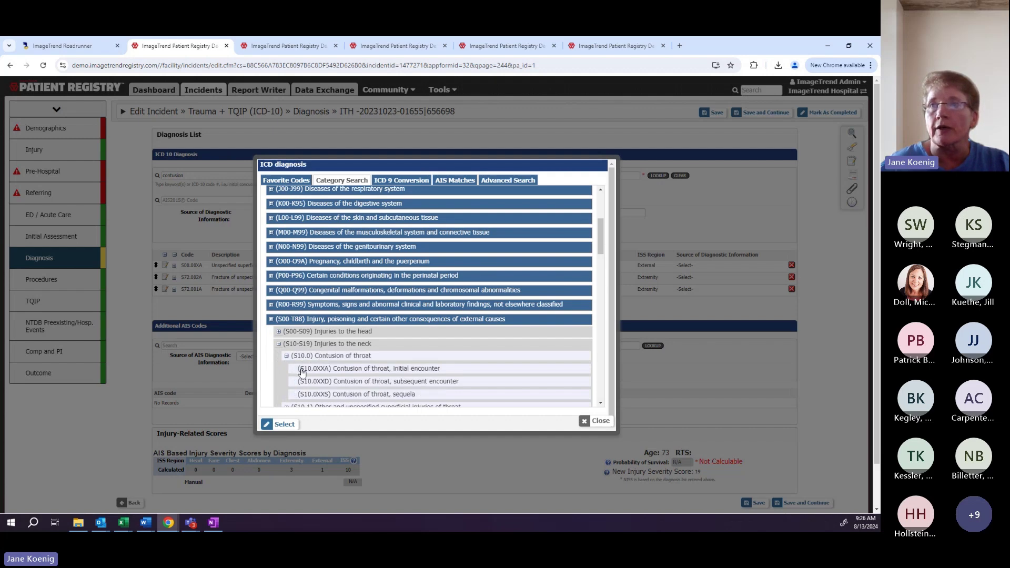
pyautogui.doubleClick(303, 370)
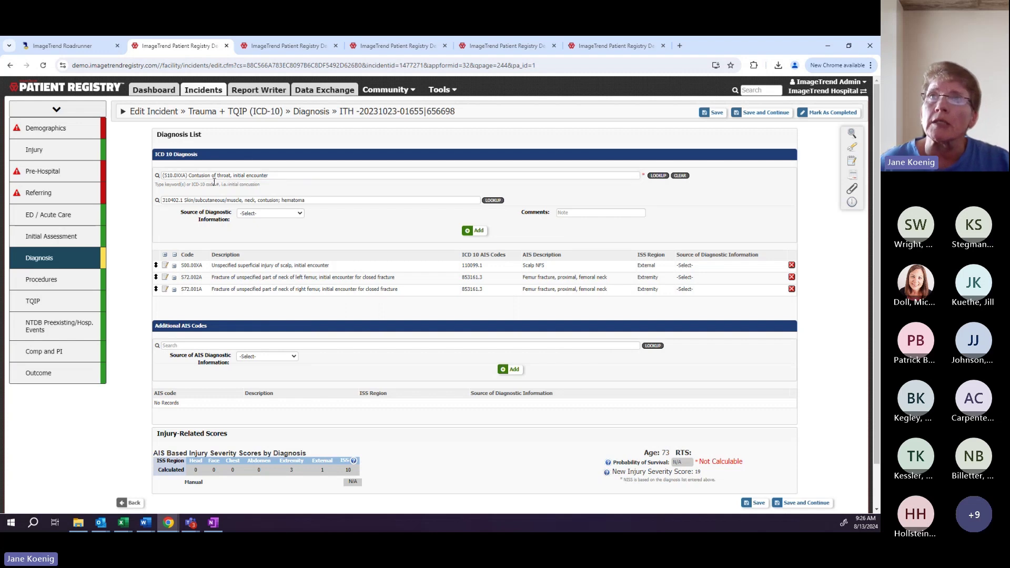
# Step: Clear the AIS 2015 code and browse the AIS codes under Neck, Internal Organs to try selecting Esophagus injury in neck, contusion; hematoma [OIS I]
pyautogui.click(318, 201)
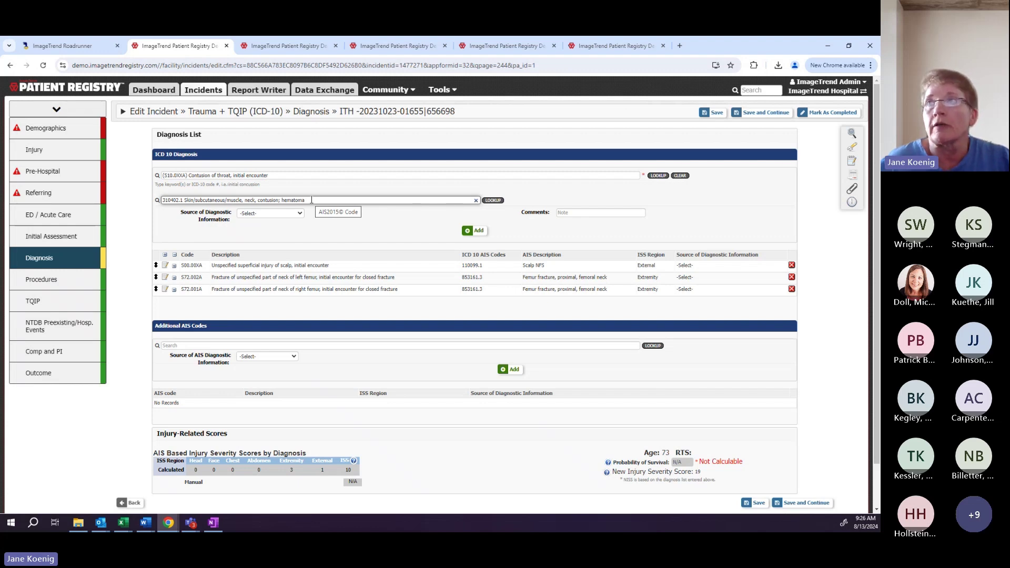
pyautogui.click(475, 200)
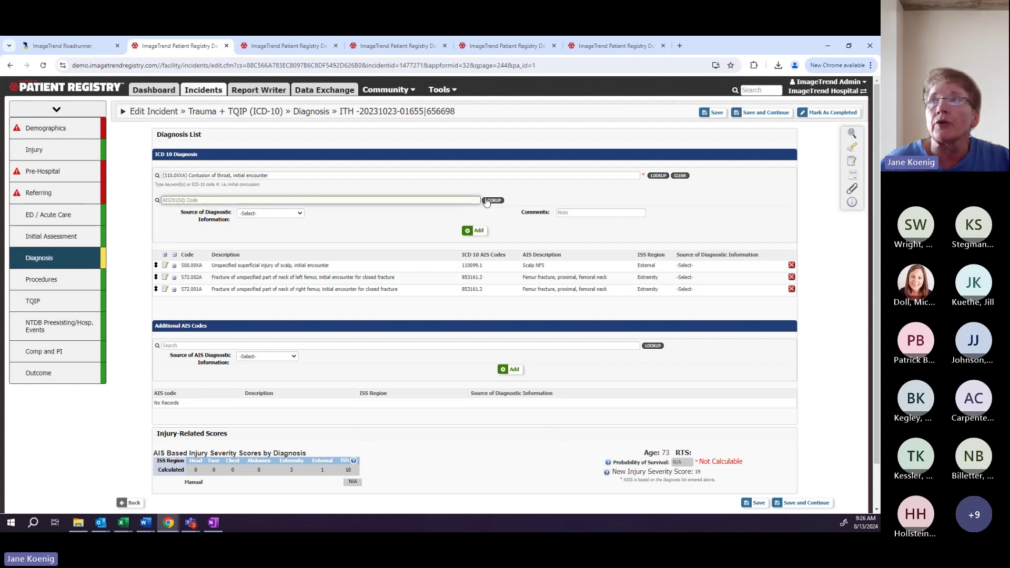
pyautogui.click(492, 201)
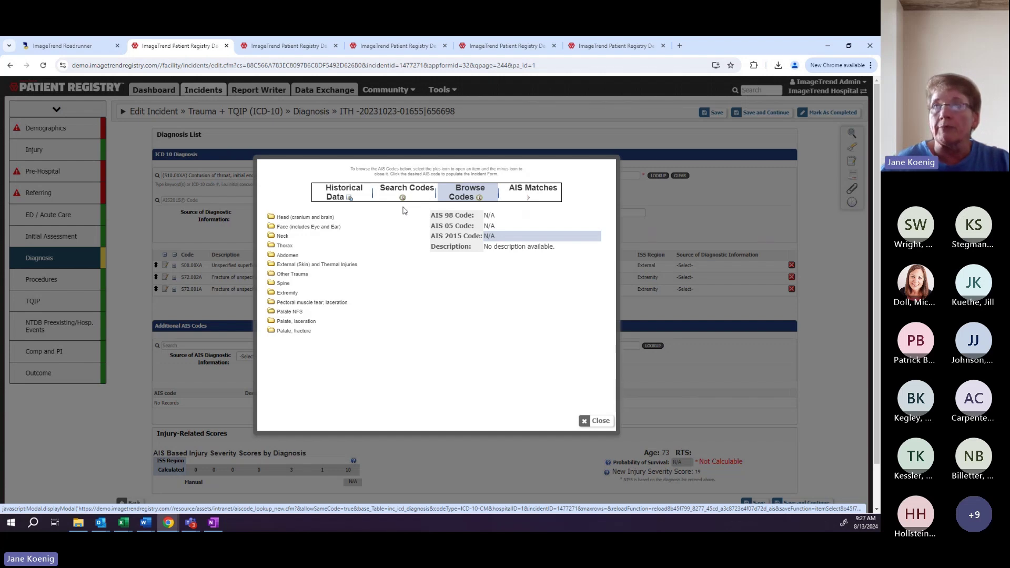
pyautogui.click(275, 238)
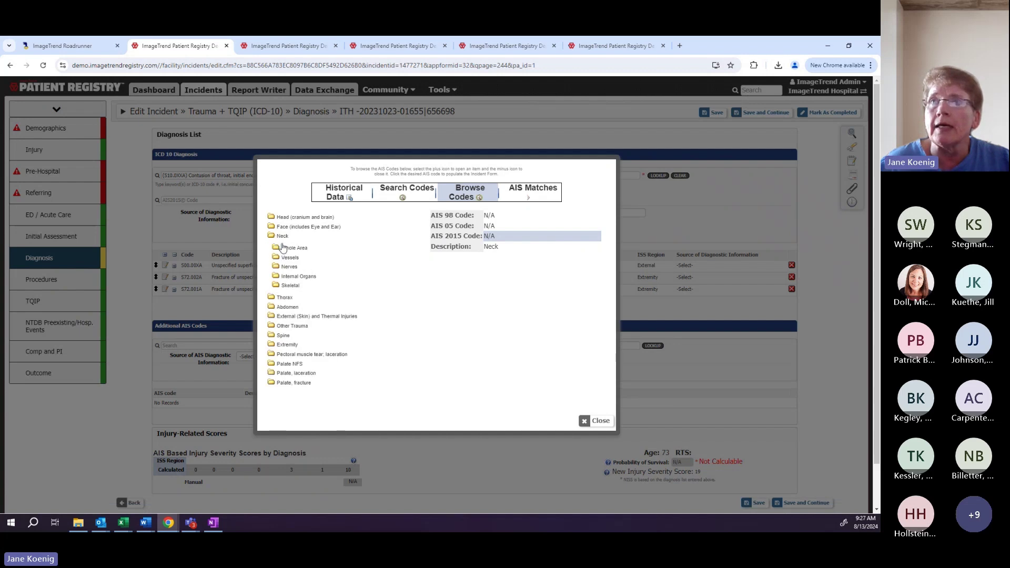
pyautogui.click(294, 278)
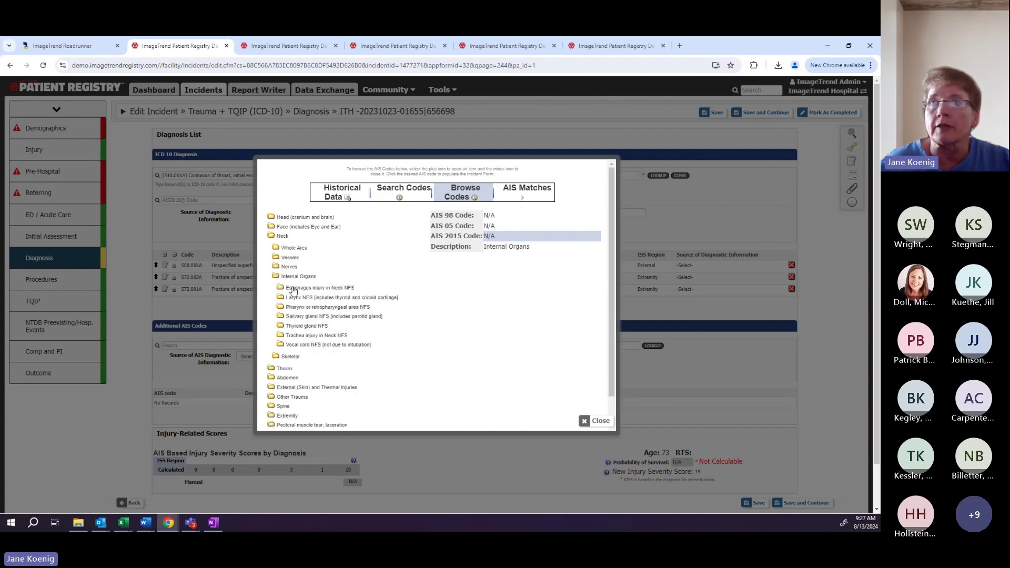
pyautogui.click(293, 289)
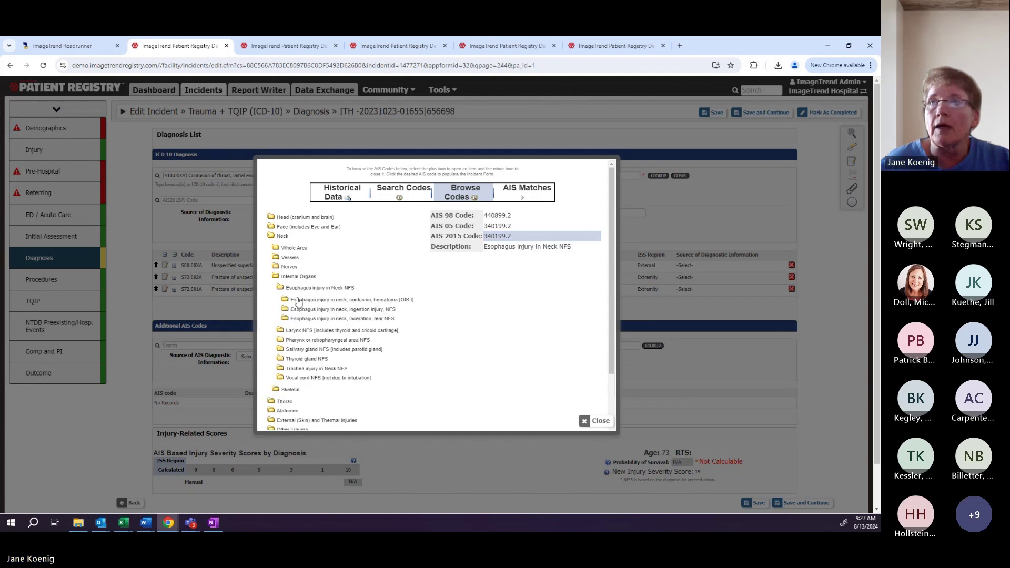
pyautogui.click(298, 301)
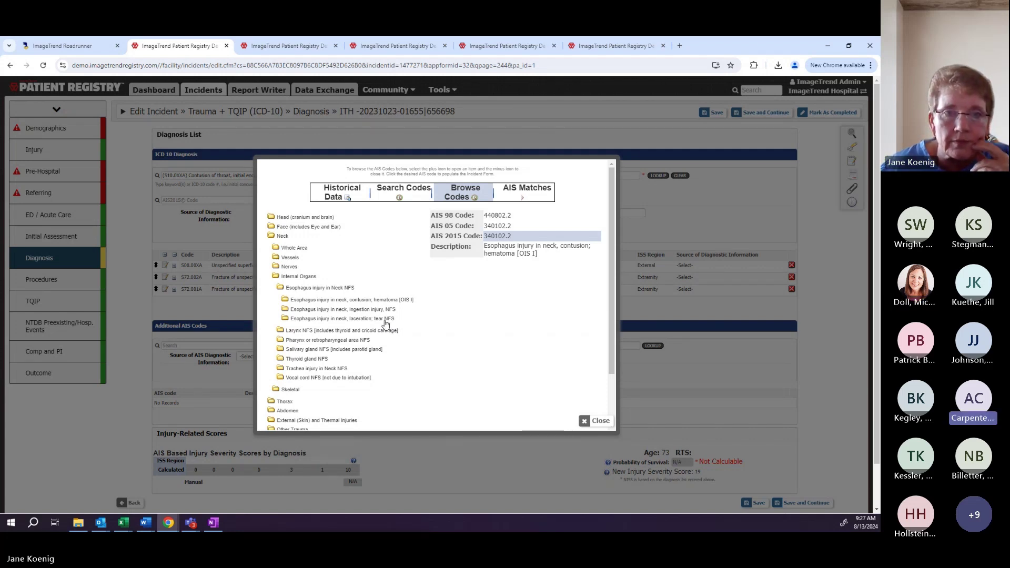
pyautogui.doubleClick(363, 300)
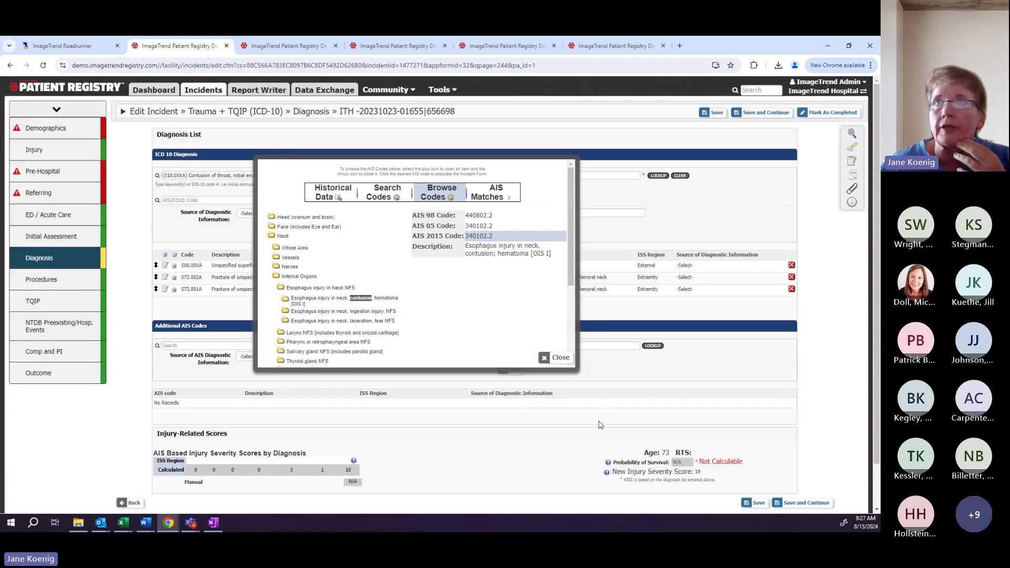
pyautogui.click(201, 200)
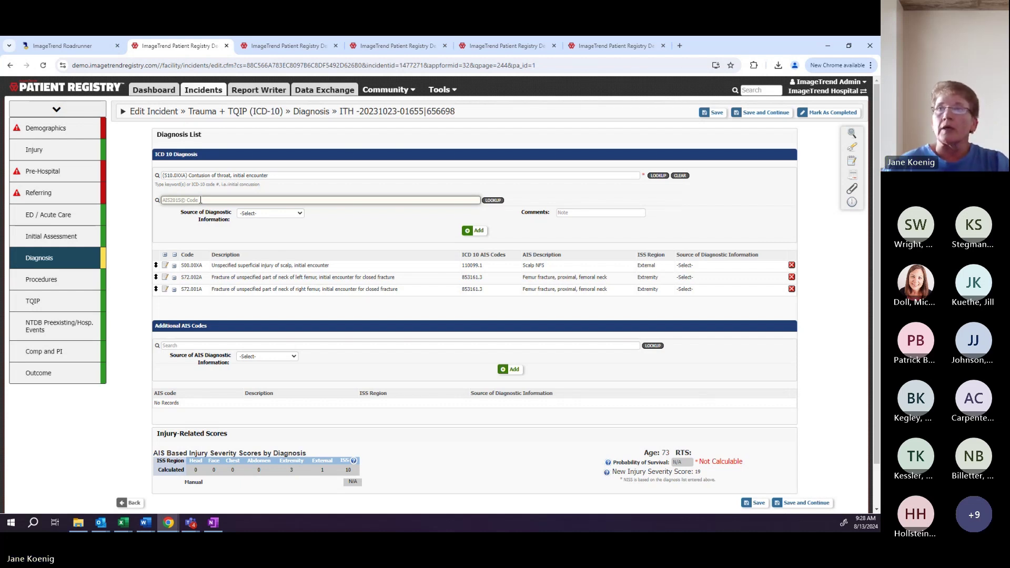
# Step: Read the Injury Severity Score explanation in the Injury-Related Scores section and close it
pyautogui.scroll(-1, 260, 243)
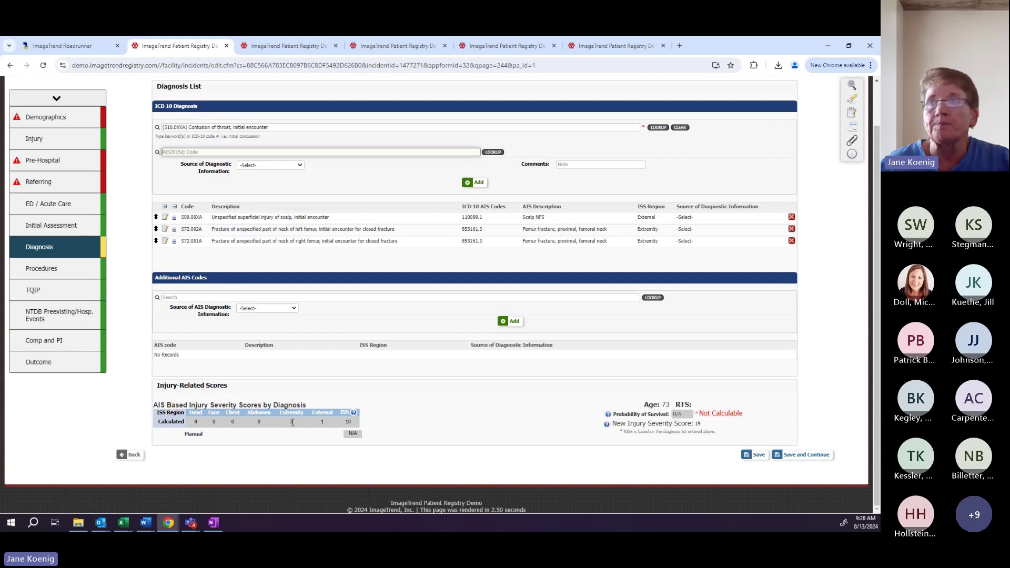
pyautogui.click(354, 413)
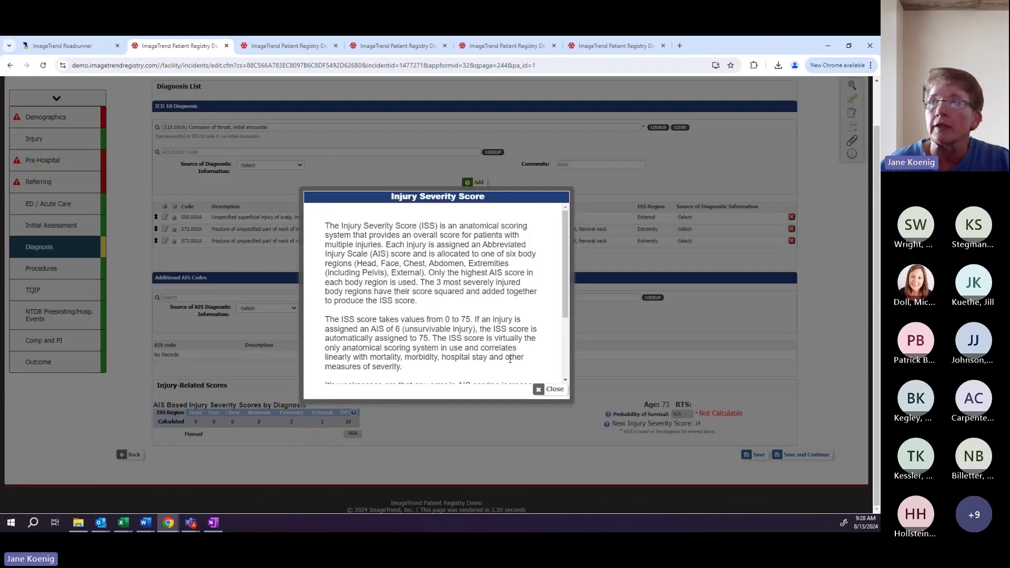
pyautogui.click(550, 390)
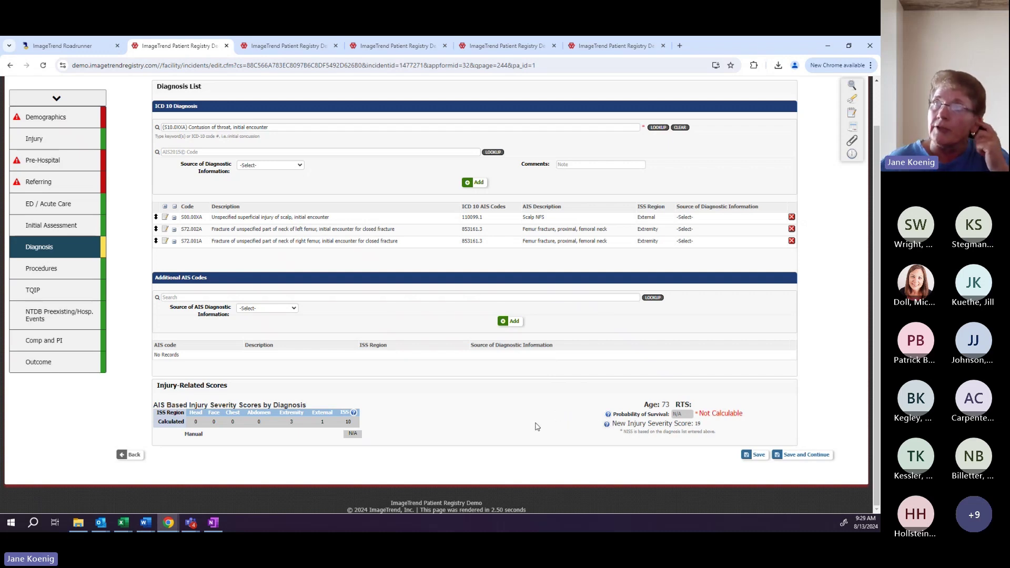
pyautogui.scroll(1, 537, 426)
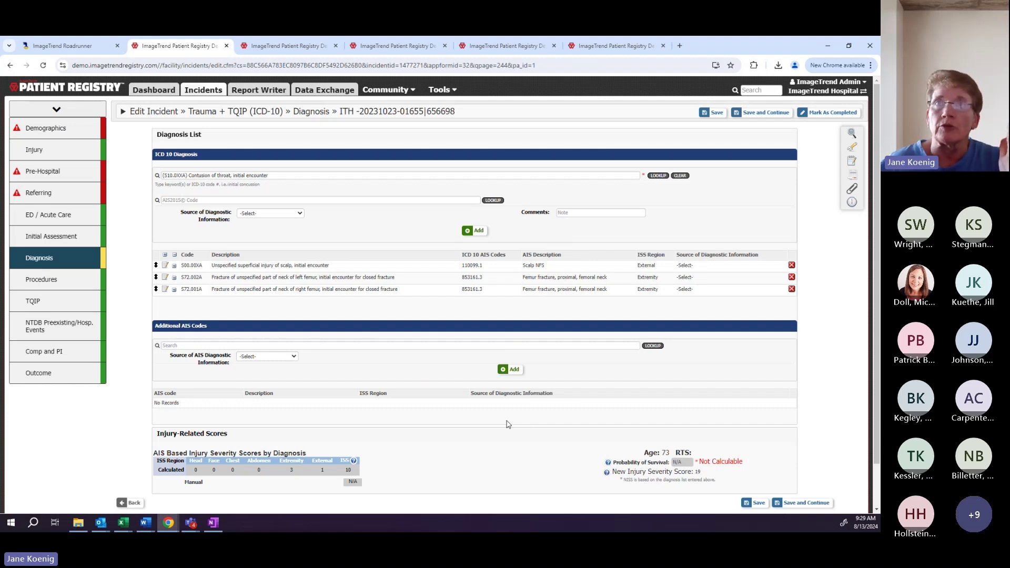
# Step: Open the Procedures page, search the ICD 10 procedures for "ct scan" and choose BR20ZZZ Computerized Tomography (CT Scan) of Cervical Spine
pyautogui.click(58, 279)
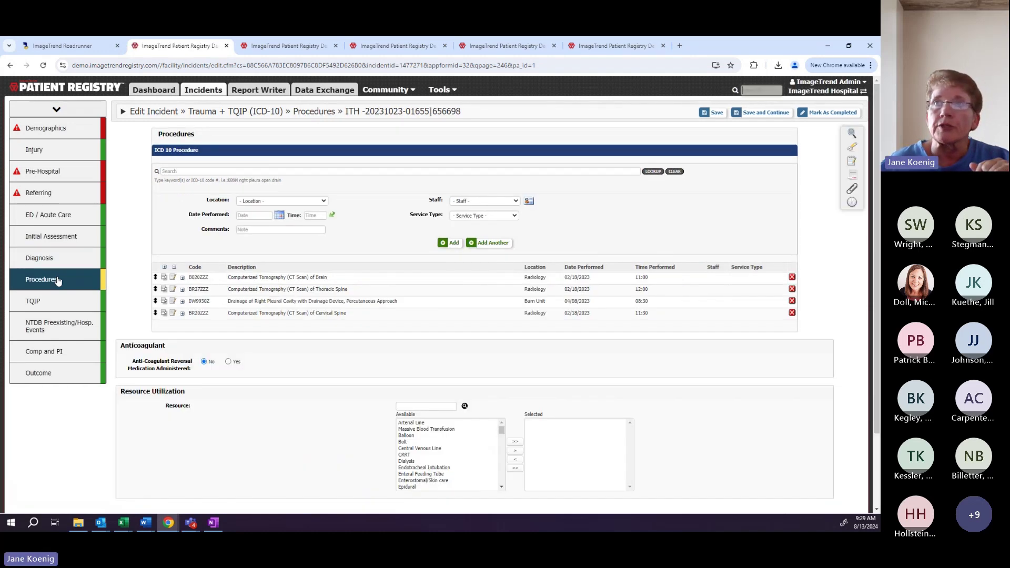
pyautogui.click(173, 171)
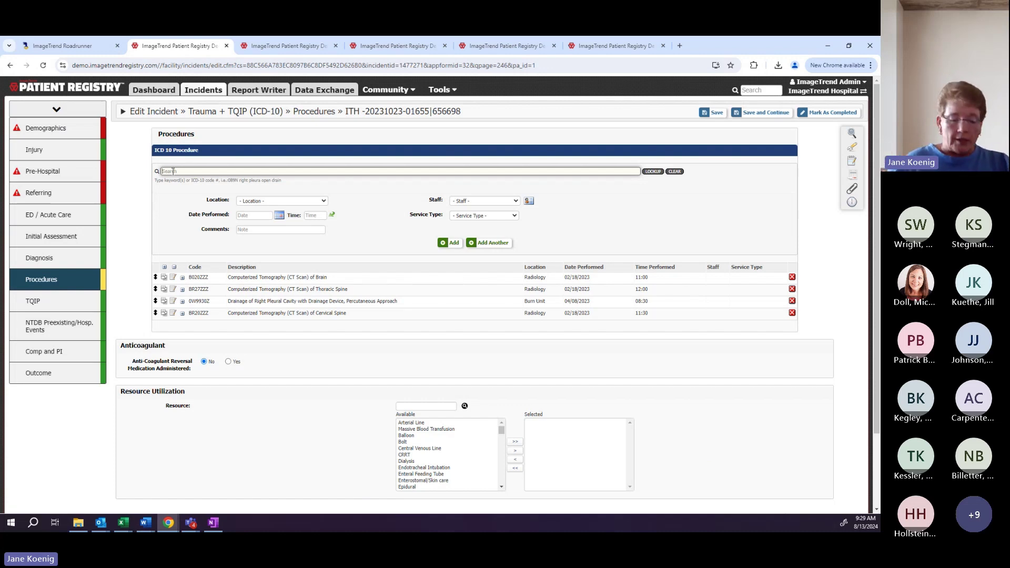
pyautogui.write('ct')
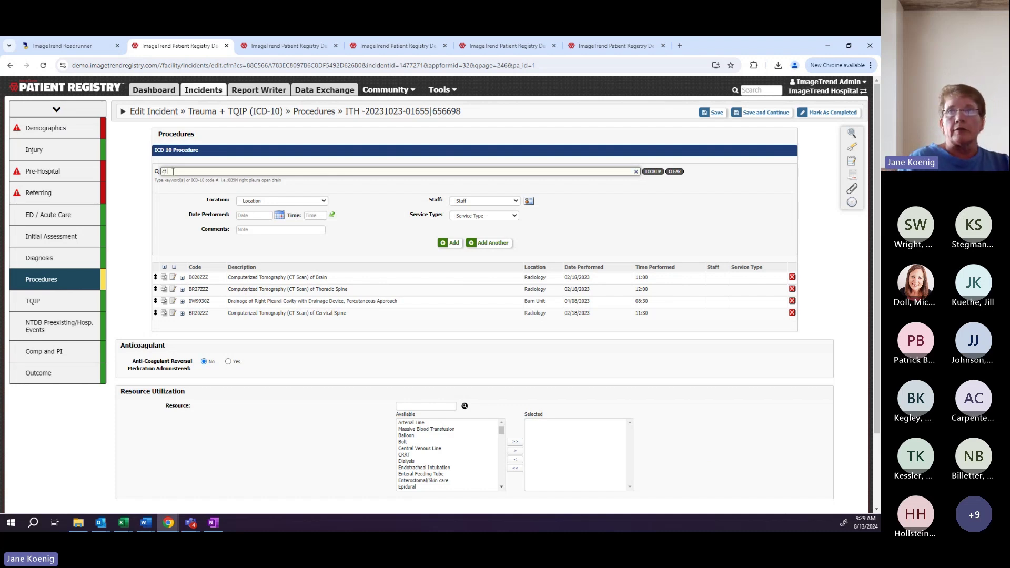
pyautogui.write(' scan')
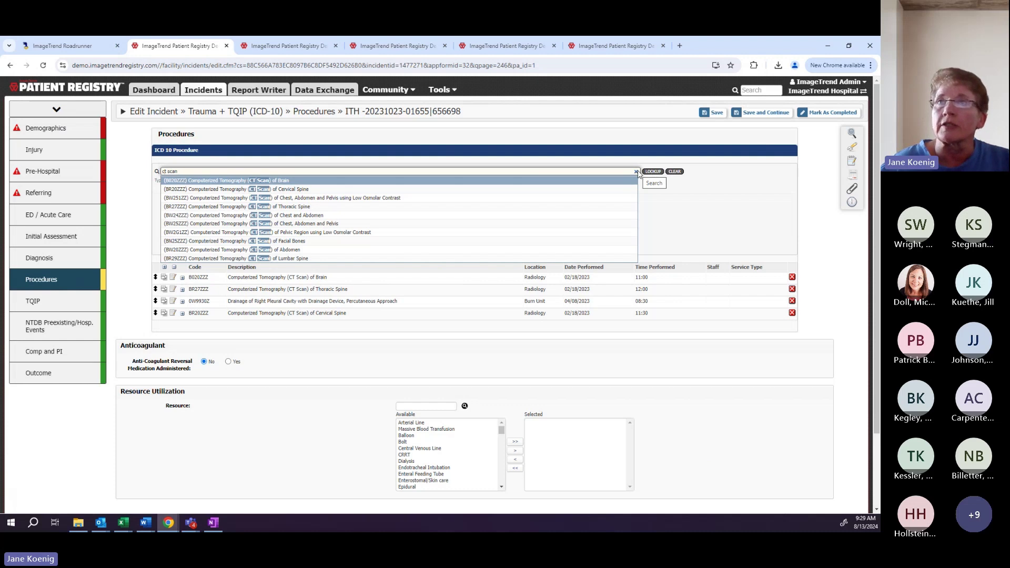
pyautogui.click(237, 189)
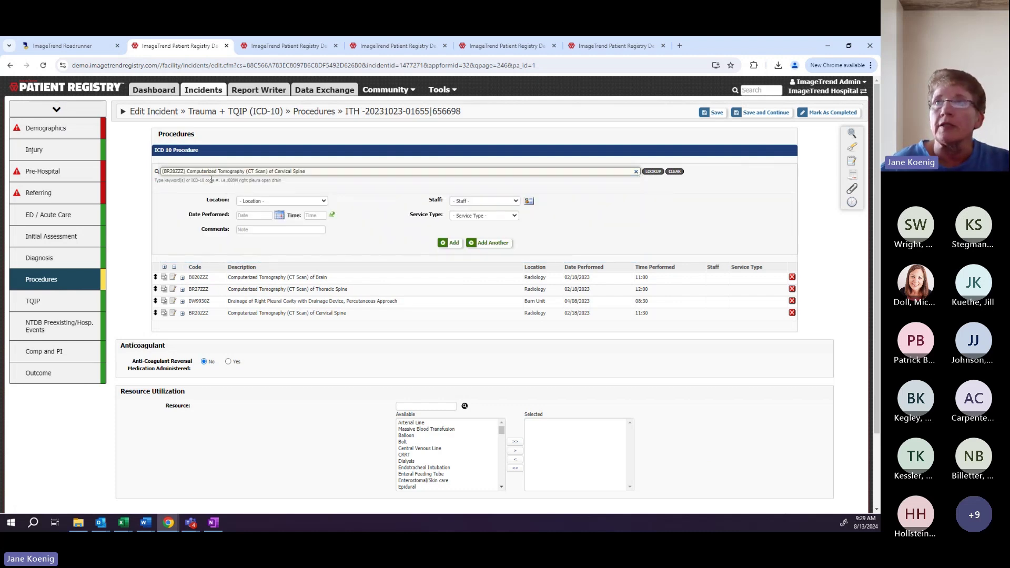
# Step: Review the available procedure locations and set the cervical spine CT scan's location to Radiology
pyautogui.click(276, 201)
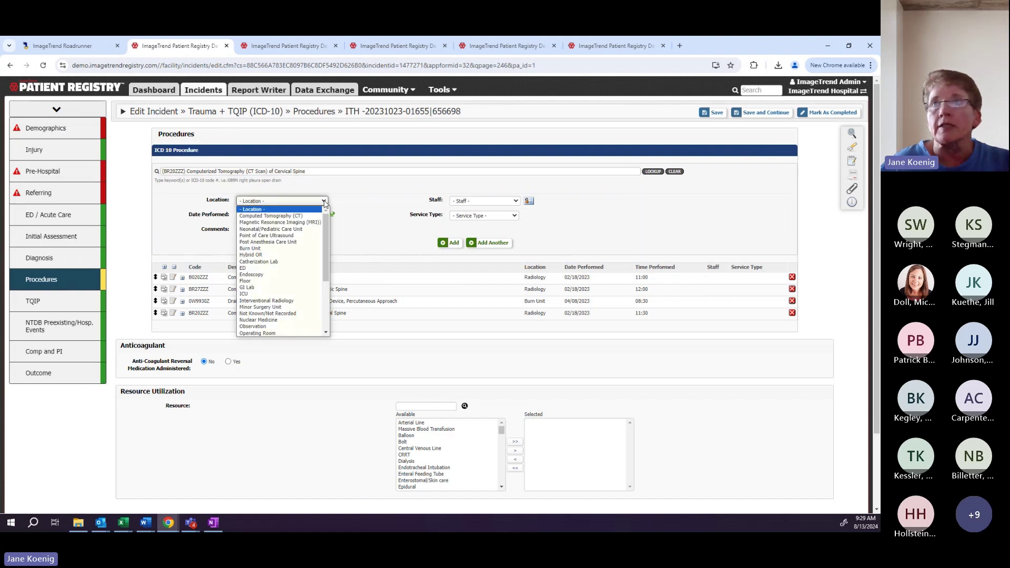
pyautogui.scroll(-3, 290, 248)
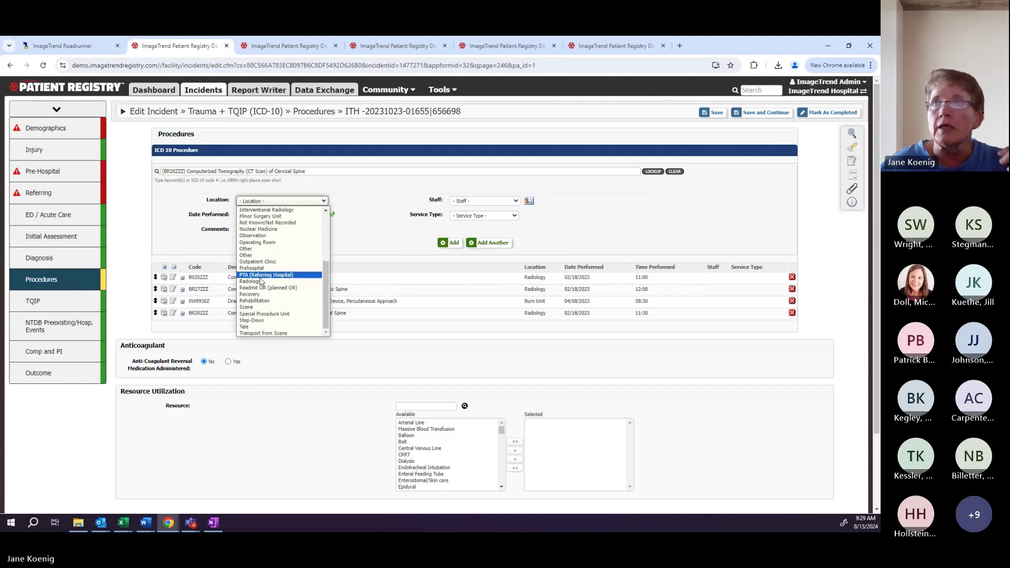
pyautogui.scroll(3, 258, 266)
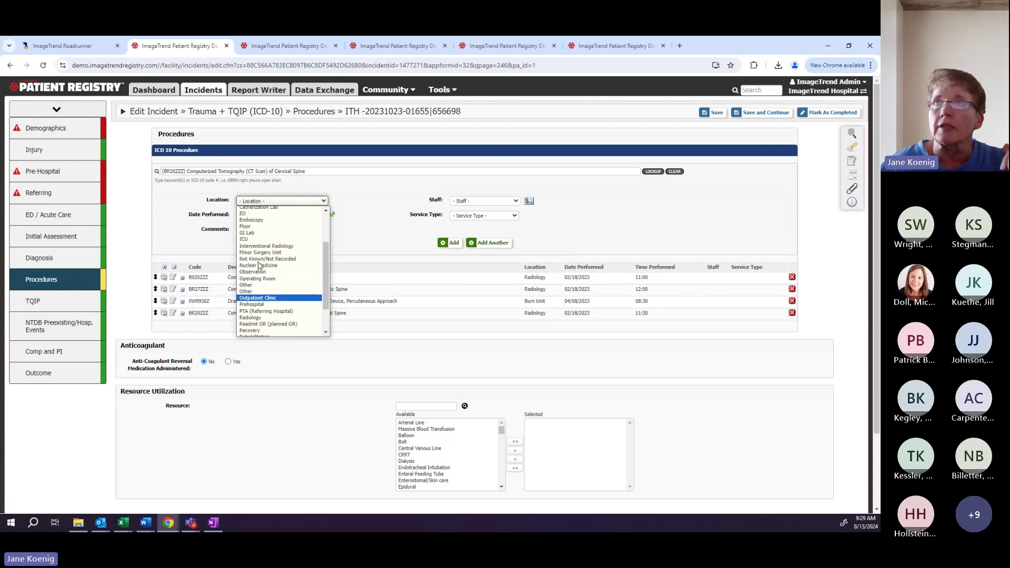
pyautogui.scroll(-3, 252, 296)
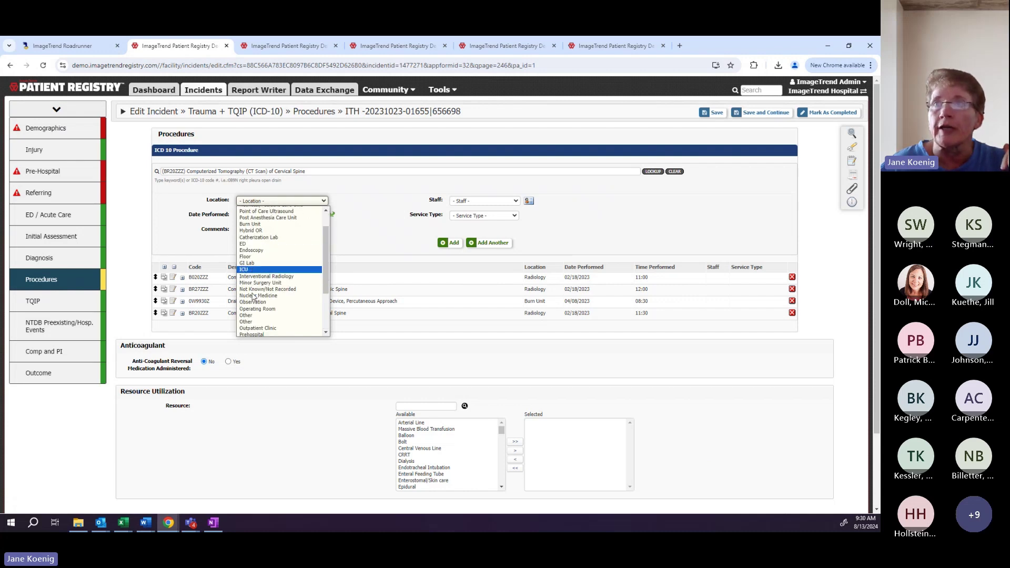
pyautogui.click(254, 281)
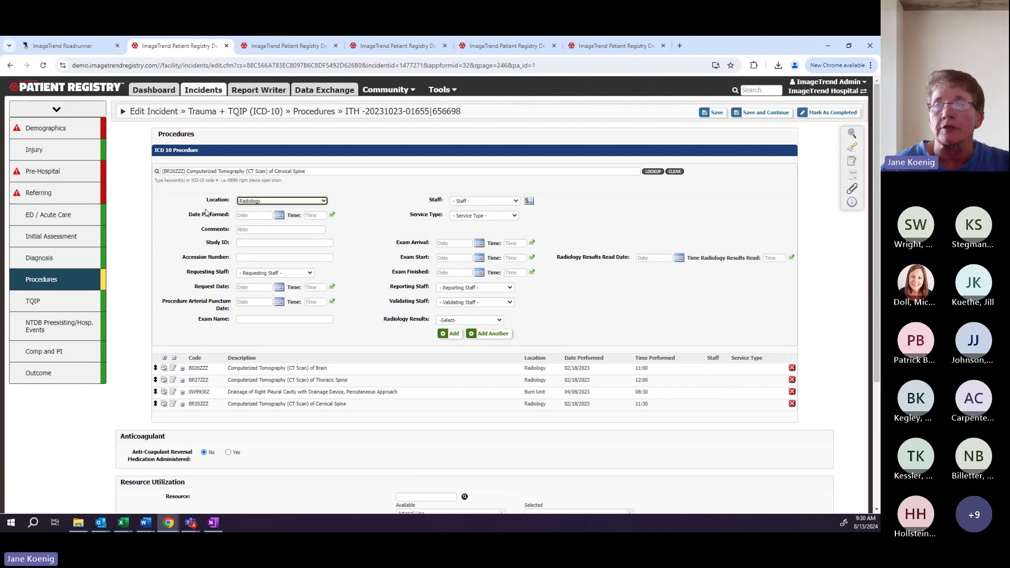
# Step: Set the CT scan's performed date to 03/02/2023 and fill in its time
pyautogui.click(253, 216)
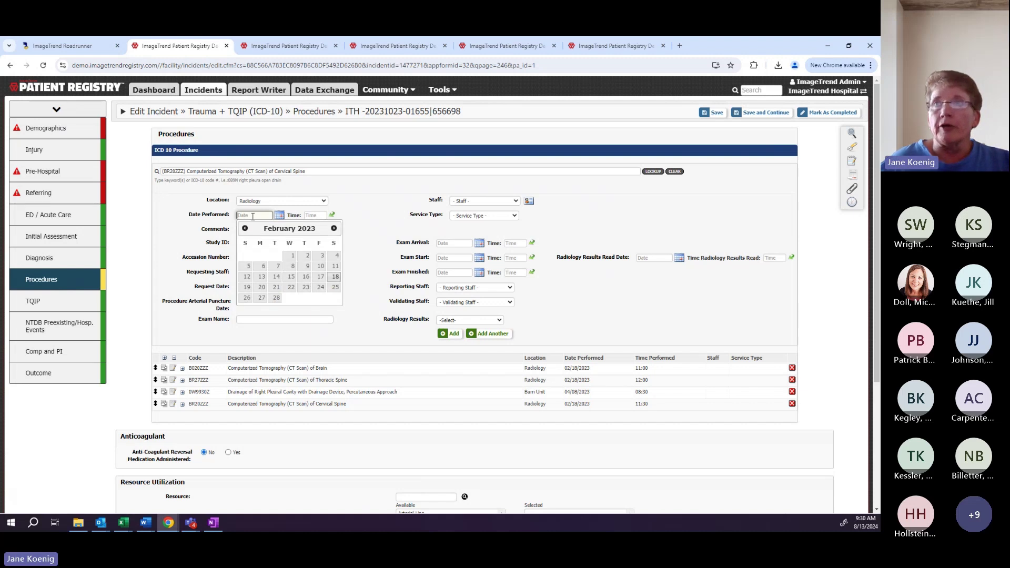
pyautogui.click(334, 229)
pyautogui.click(310, 256)
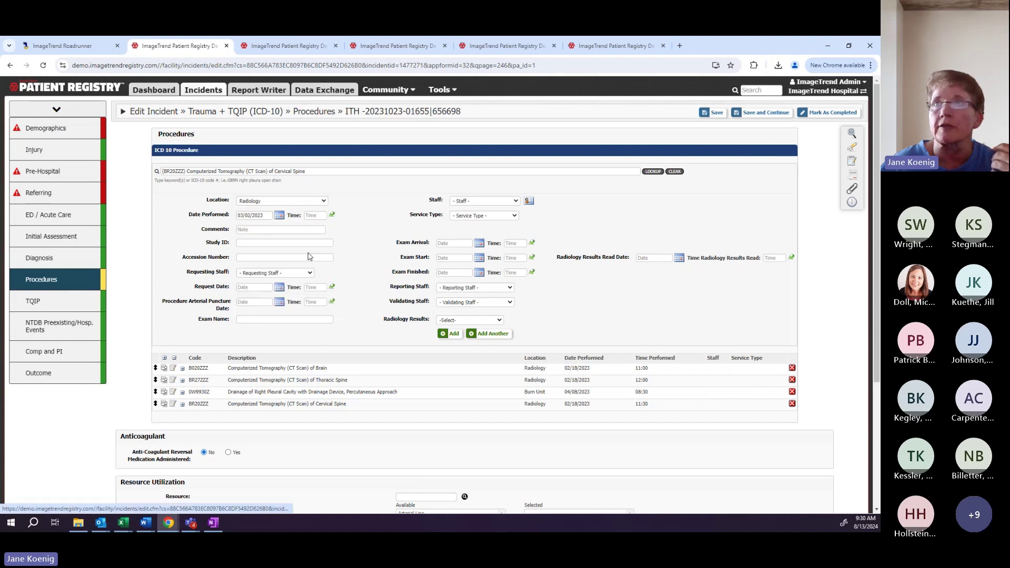
pyautogui.click(314, 215)
pyautogui.click(313, 238)
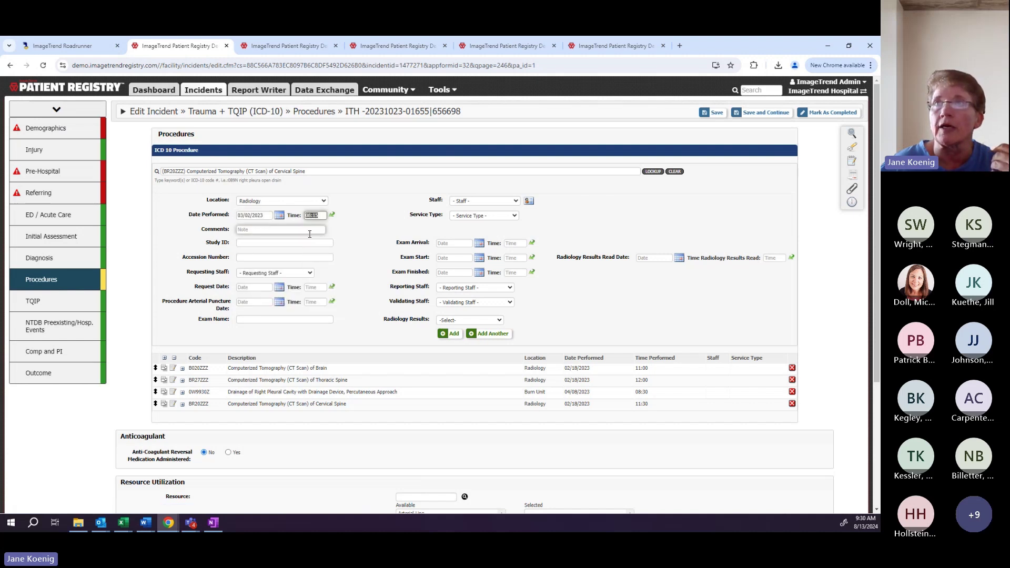
# Step: Choose the first listed staff member as both requesting staff and reporting staff for the cervical spine CT scan
pyautogui.click(277, 230)
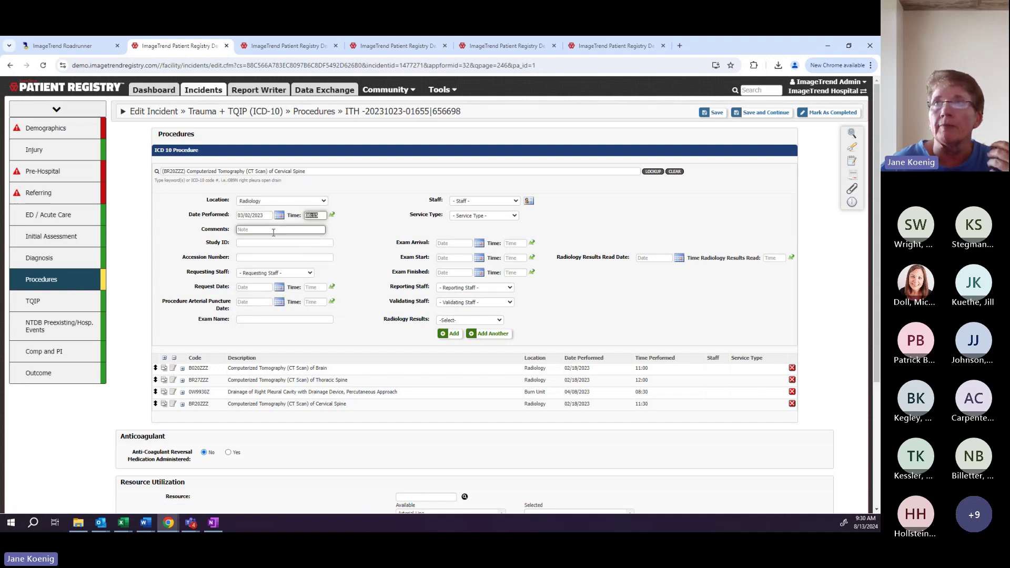
pyautogui.click(284, 272)
pyautogui.click(260, 284)
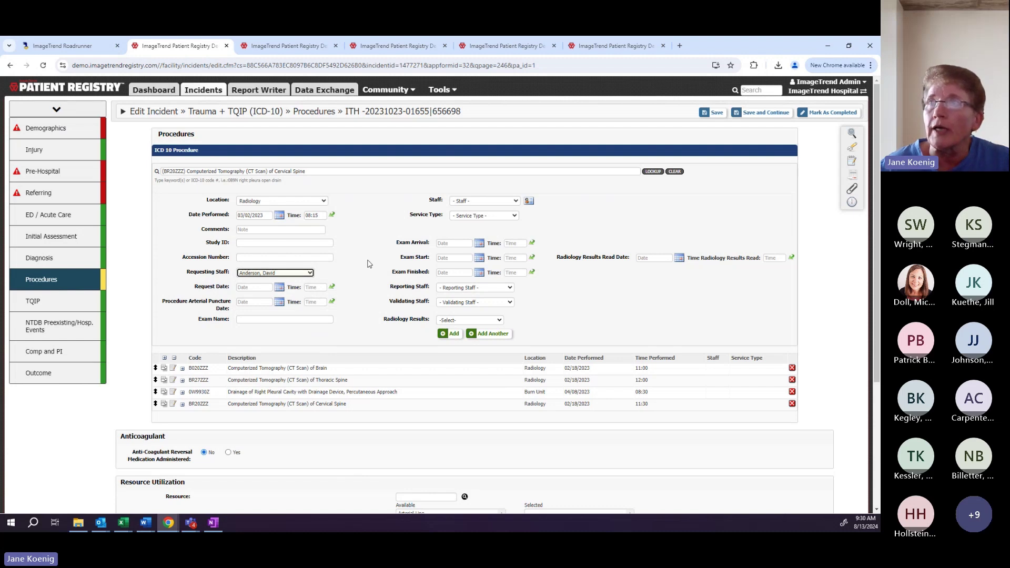
pyautogui.click(458, 287)
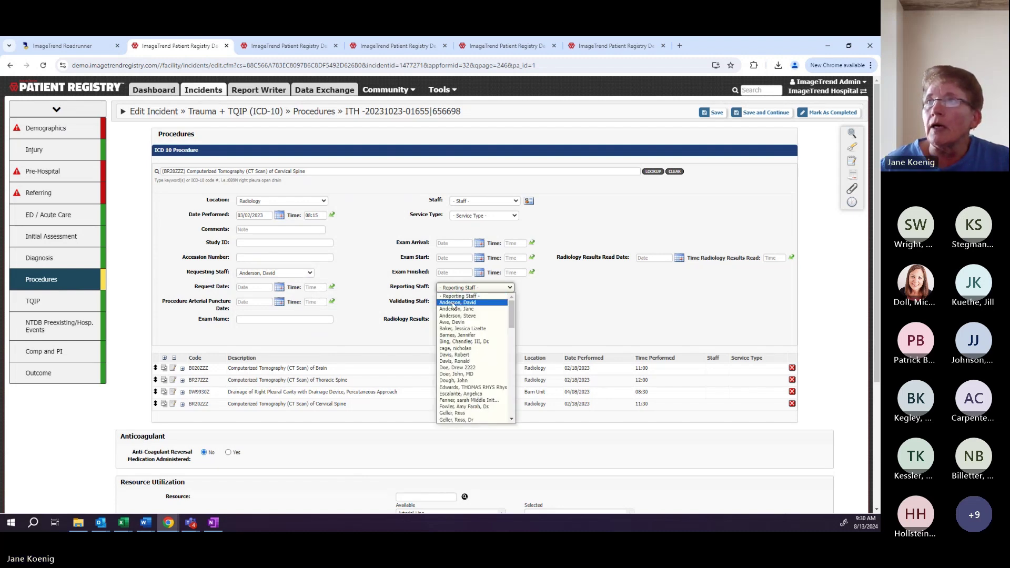
pyautogui.click(452, 303)
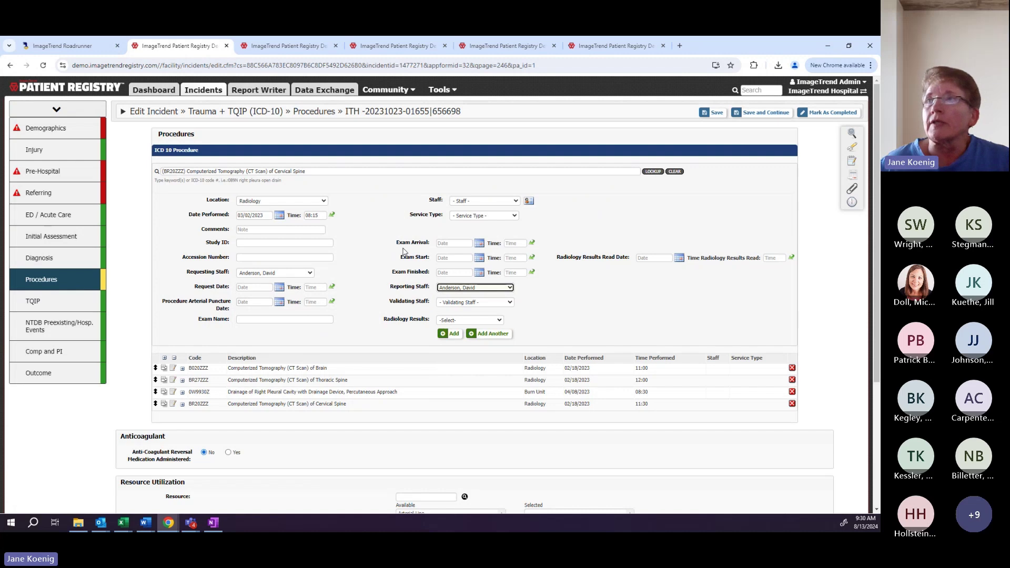
# Step: Set the exam arrival to 03/16/2023 at 08:45 and add the cervical spine CT scan, keeping the form open for another procedure
pyautogui.click(454, 243)
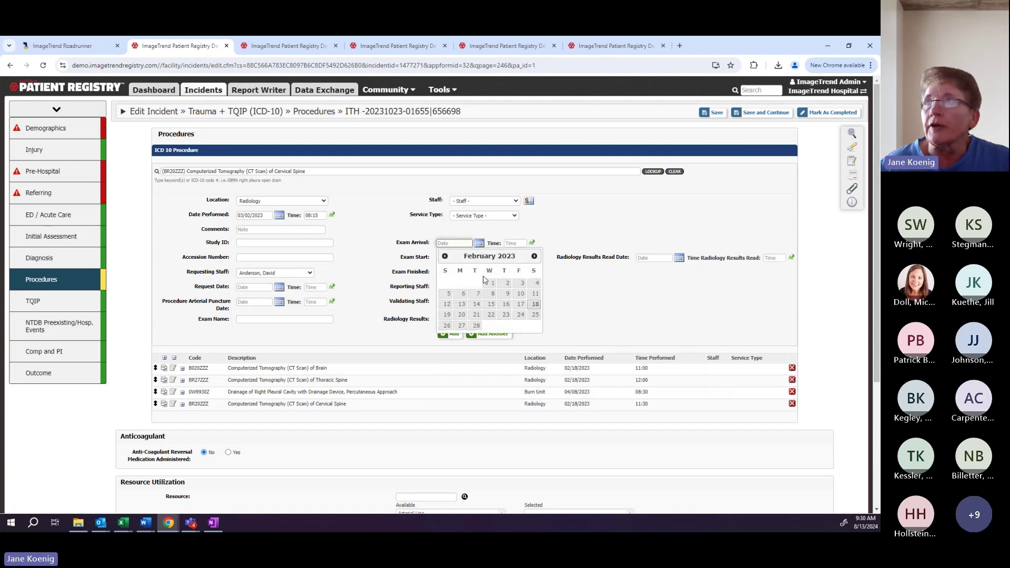
pyautogui.click(533, 255)
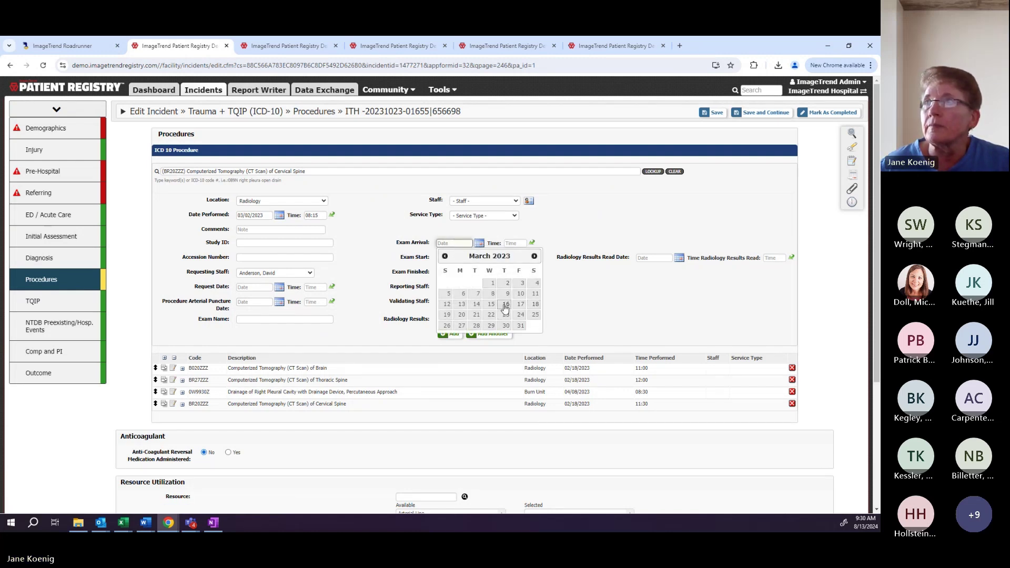
pyautogui.click(505, 305)
pyautogui.click(514, 243)
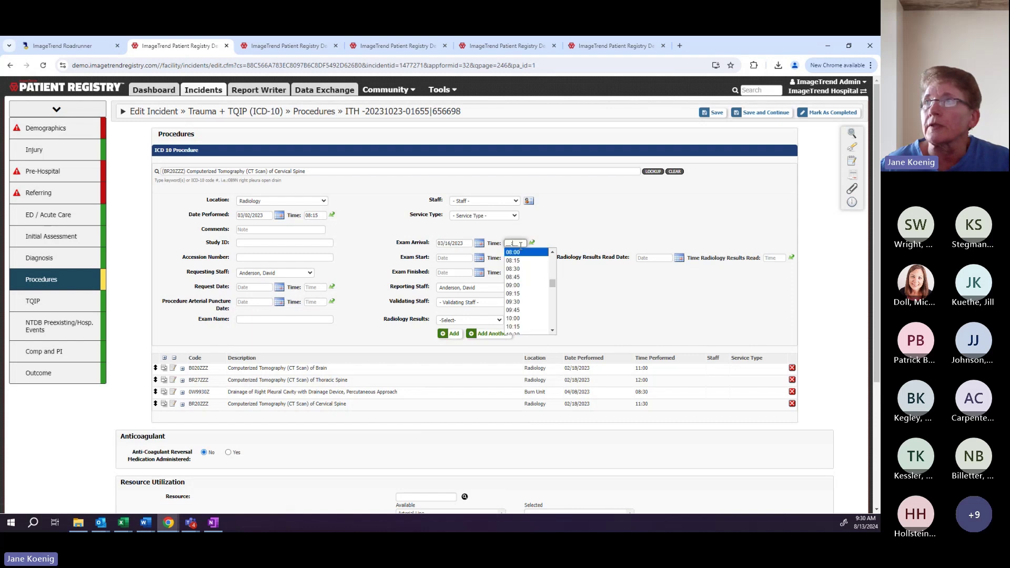
pyautogui.click(527, 277)
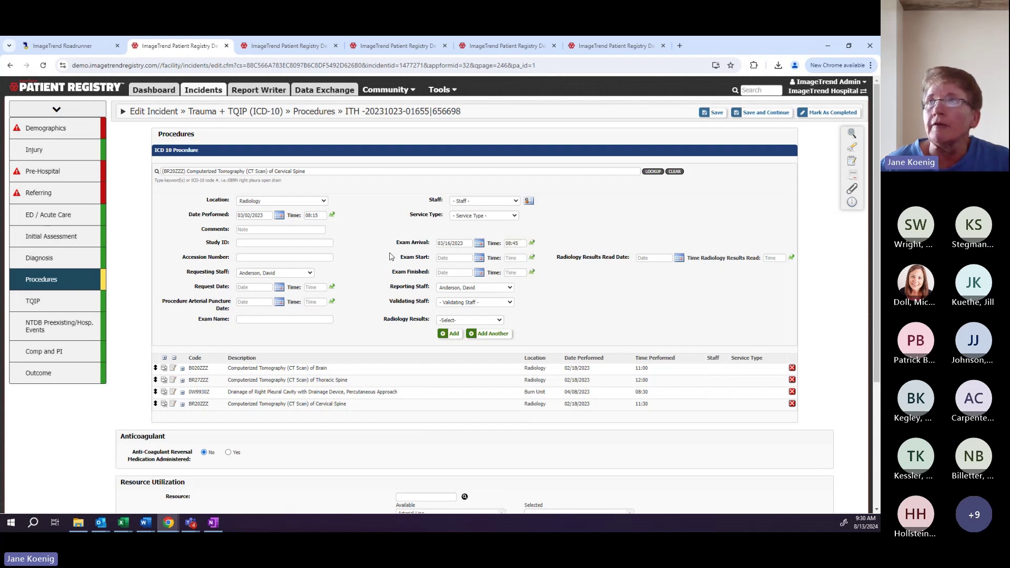
pyautogui.click(487, 335)
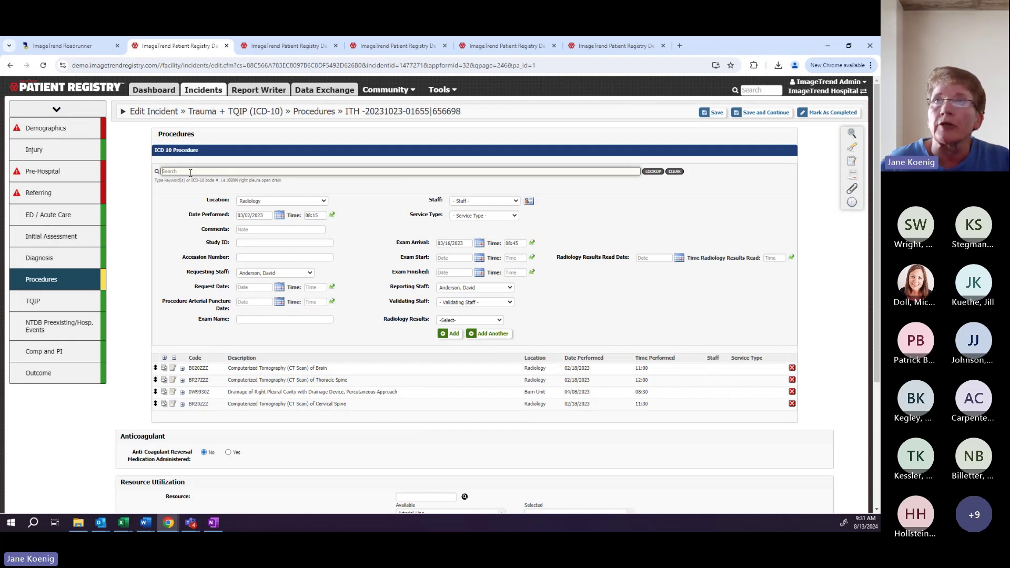
# Step: Search the ICD 10 procedures for "CT scan" and choose BR27ZZZ Computerized Tomography (CT Scan) of Thoracic Spine
pyautogui.write('0')
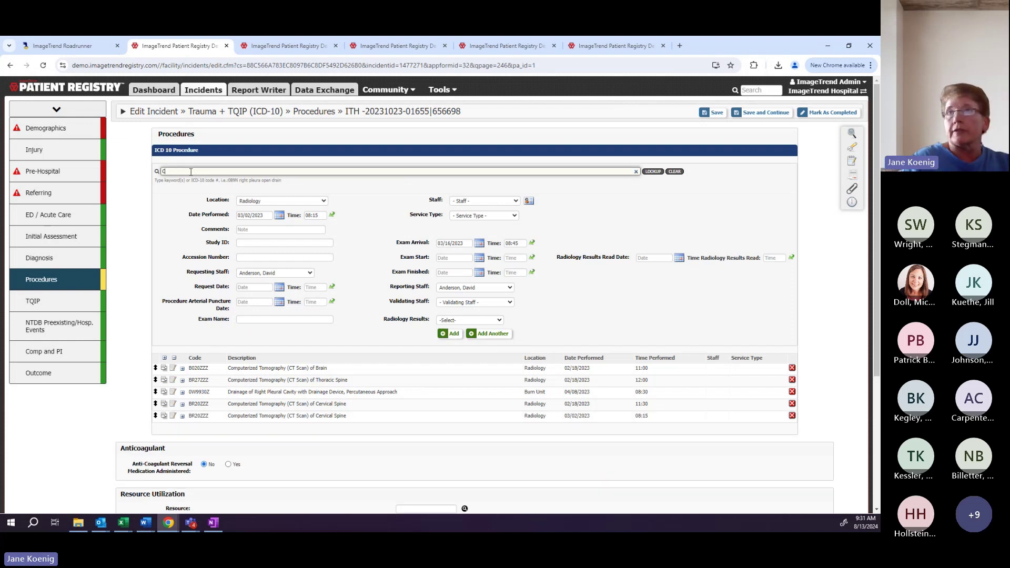
pyautogui.write('T scan')
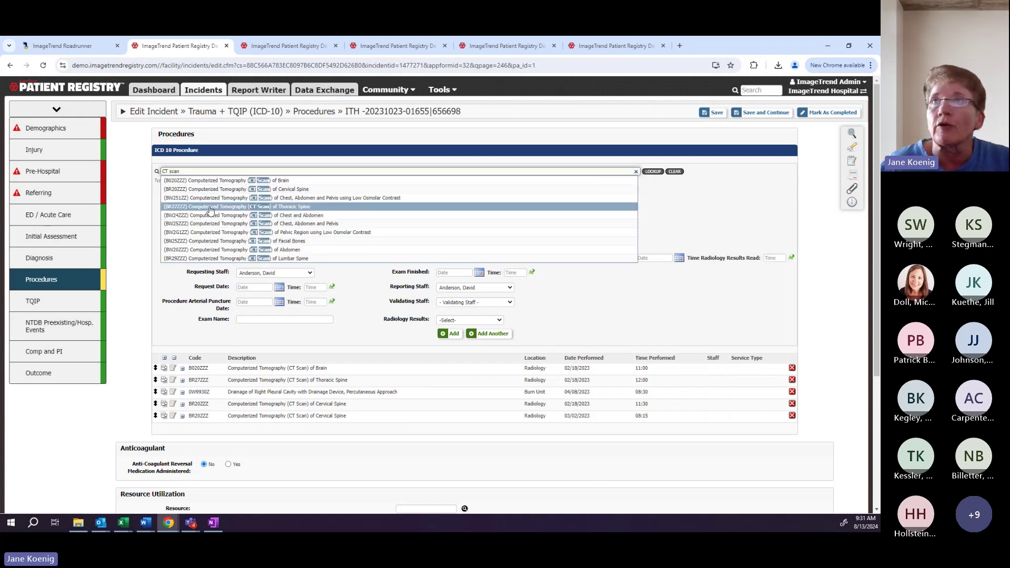
pyautogui.click(210, 206)
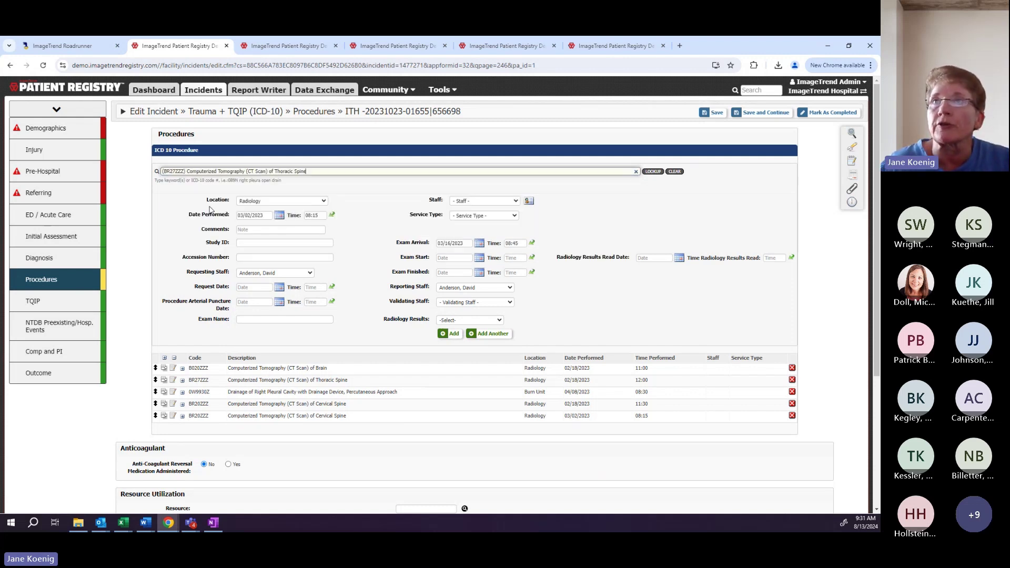
# Step: Review the exam arrival and finished fields, the procedure list, and the Anticoagulant and Resource Utilization sections of the Procedures page
pyautogui.click(518, 242)
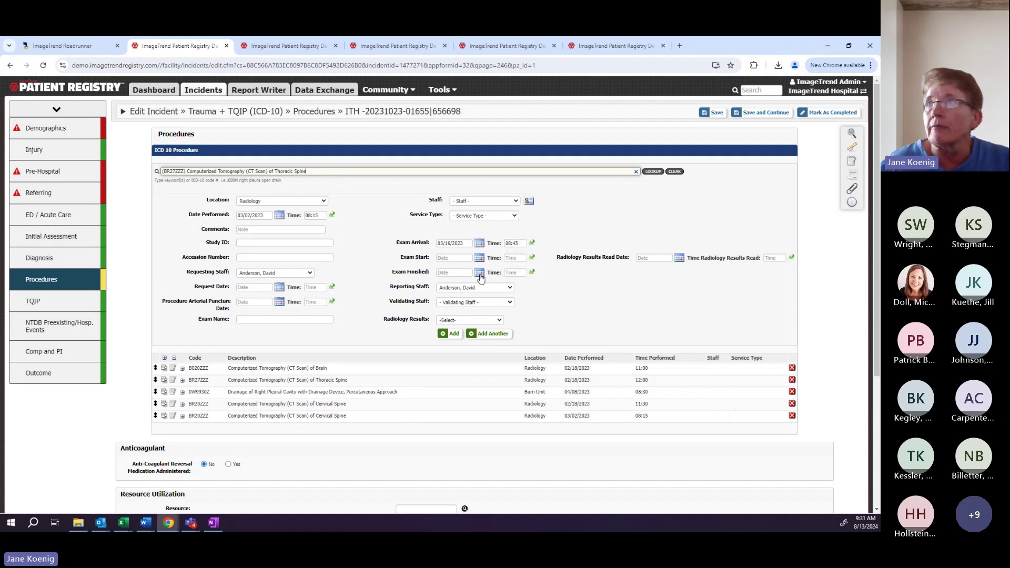
pyautogui.click(445, 273)
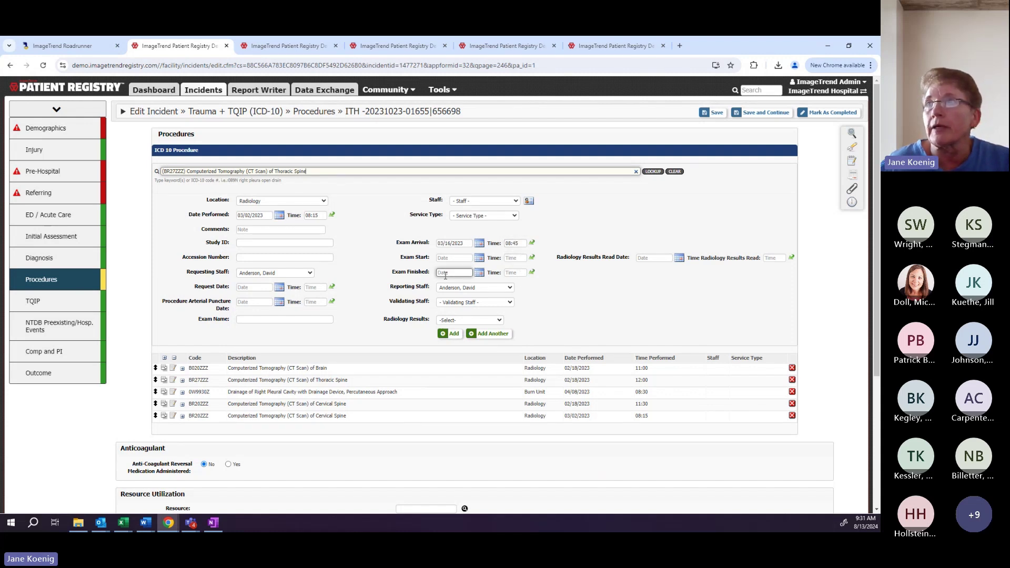
pyautogui.click(514, 273)
pyautogui.click(461, 272)
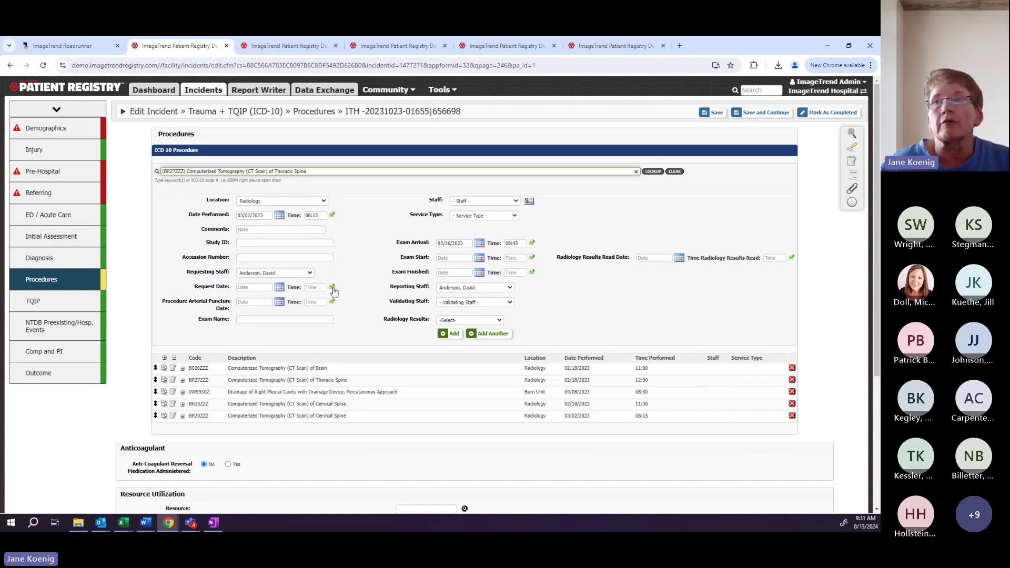
pyautogui.scroll(-3, 333, 291)
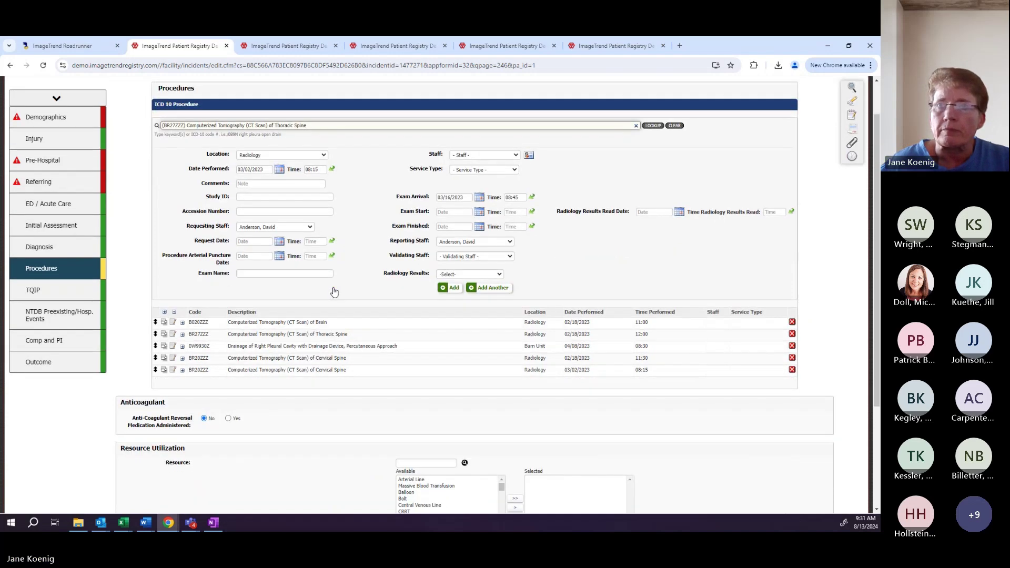
pyautogui.scroll(-1, 333, 290)
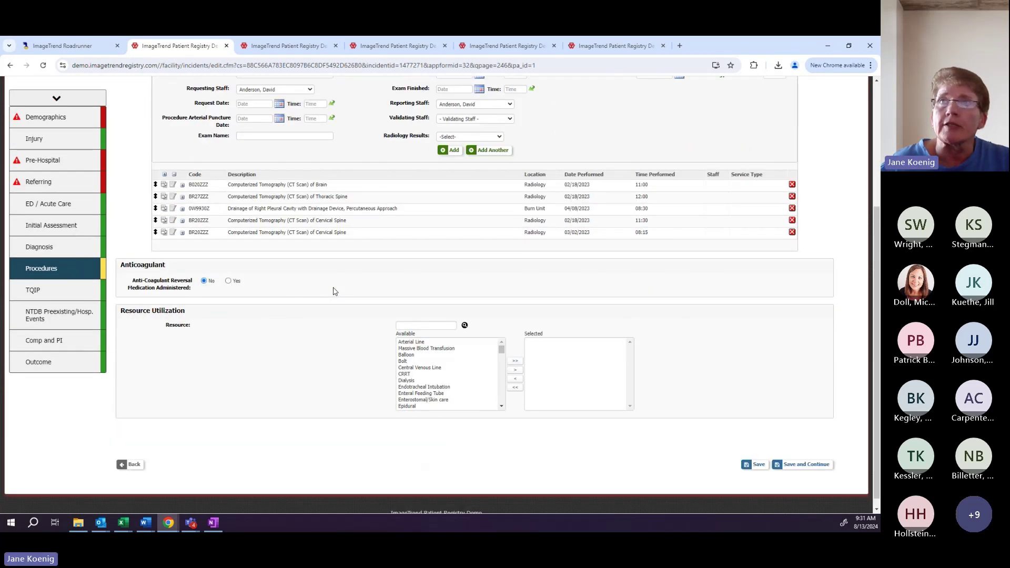
pyautogui.scroll(4, 333, 290)
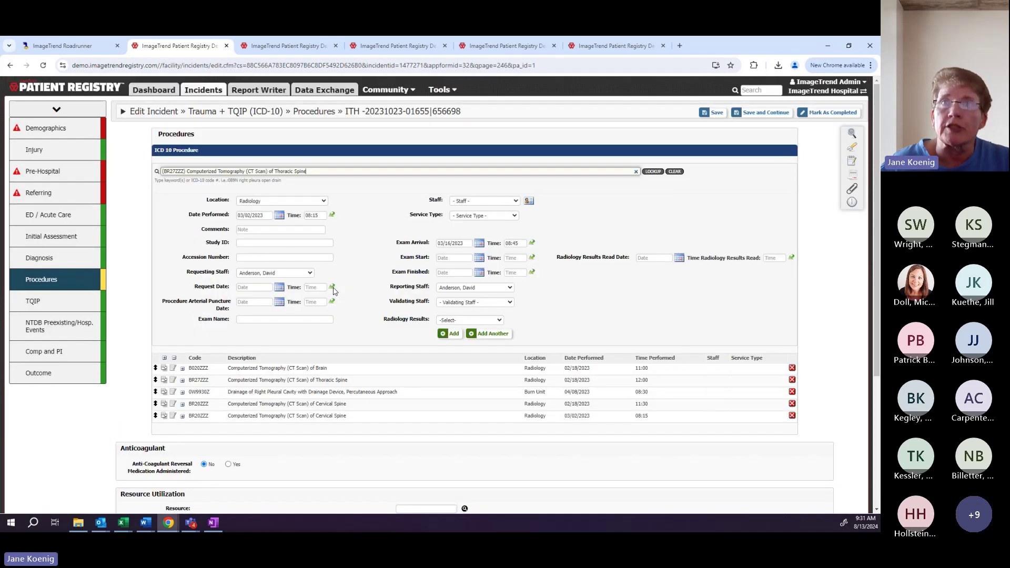
# Step: View the TQIP page and open the NTDB Preexisting/Hosp. Events page
pyautogui.click(66, 305)
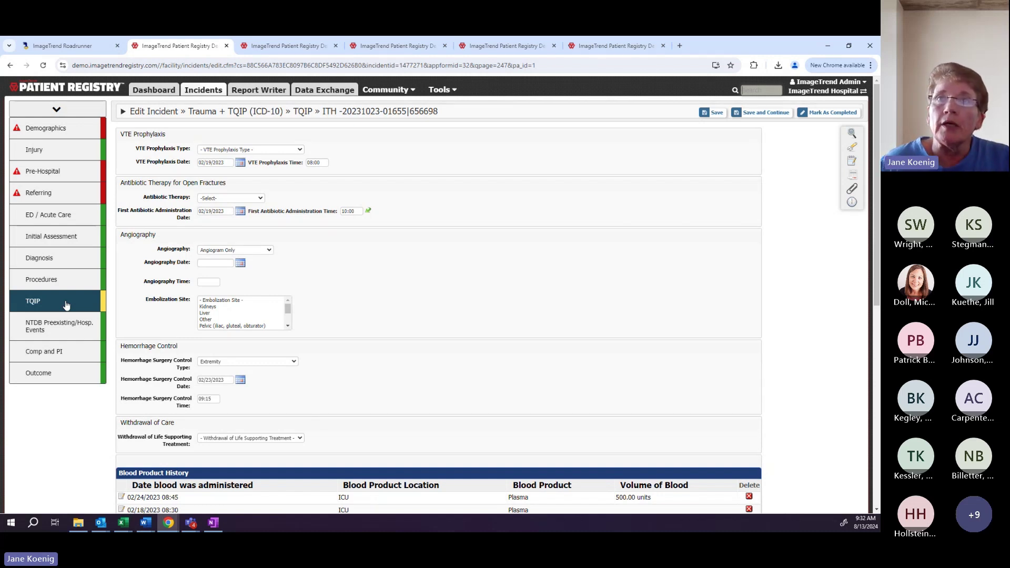
pyautogui.click(63, 325)
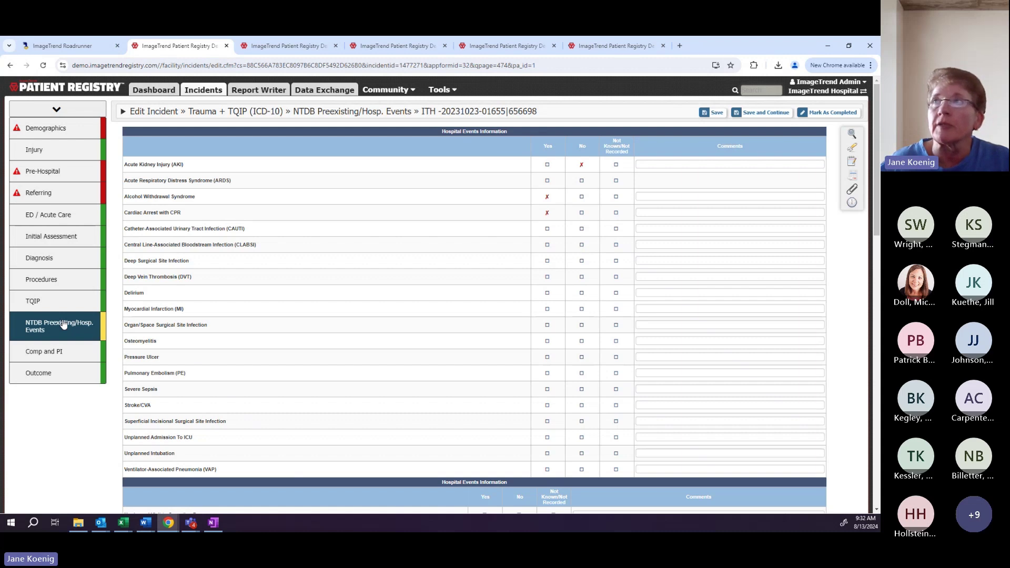
# Step: Mark all events in the first Hospital Events table No, except ARDS, Deep Vein Thrombosis and Pulmonary Embolism, which are marked Yes
pyautogui.click(583, 149)
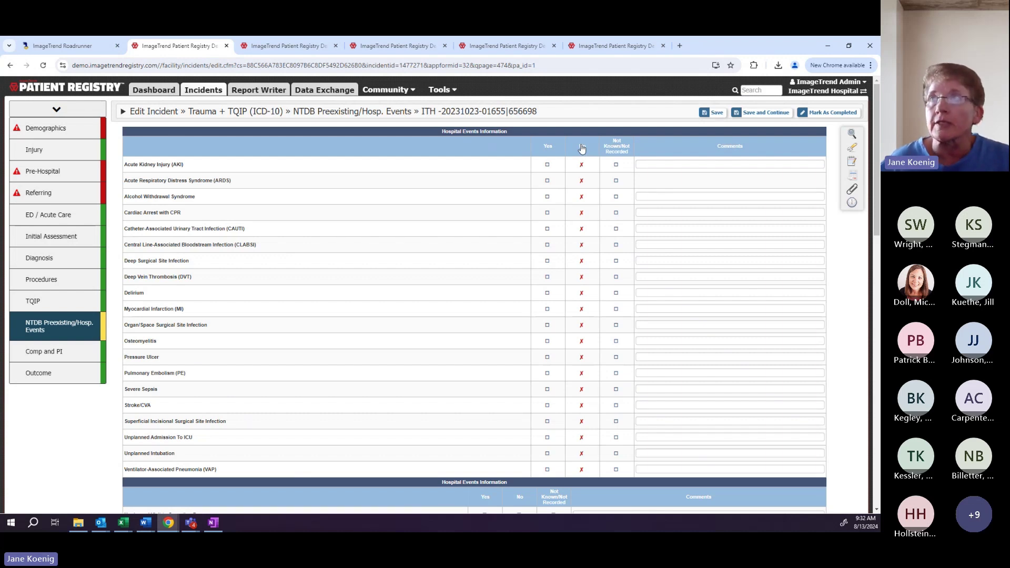
pyautogui.click(547, 180)
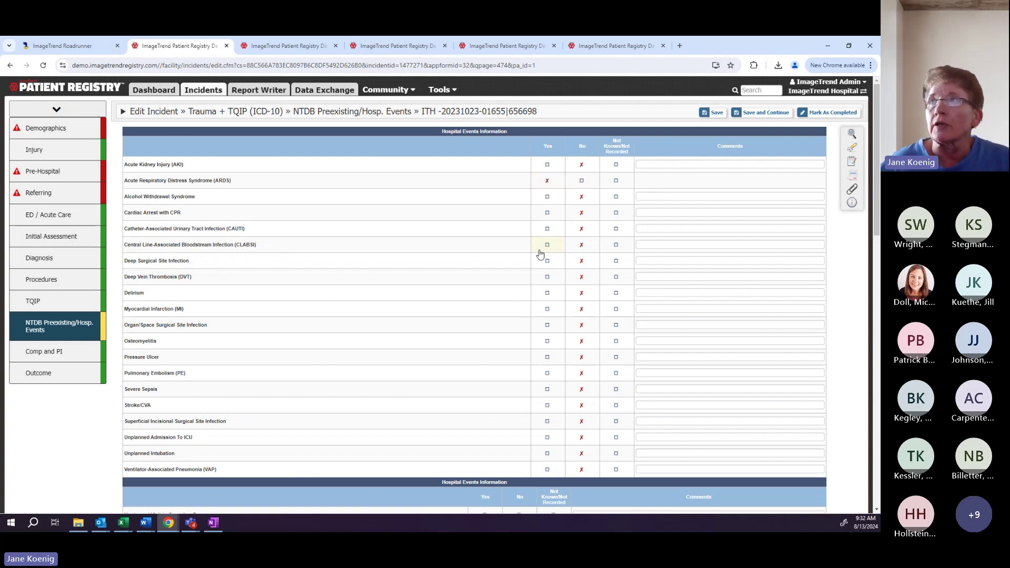
pyautogui.click(547, 277)
pyautogui.click(547, 373)
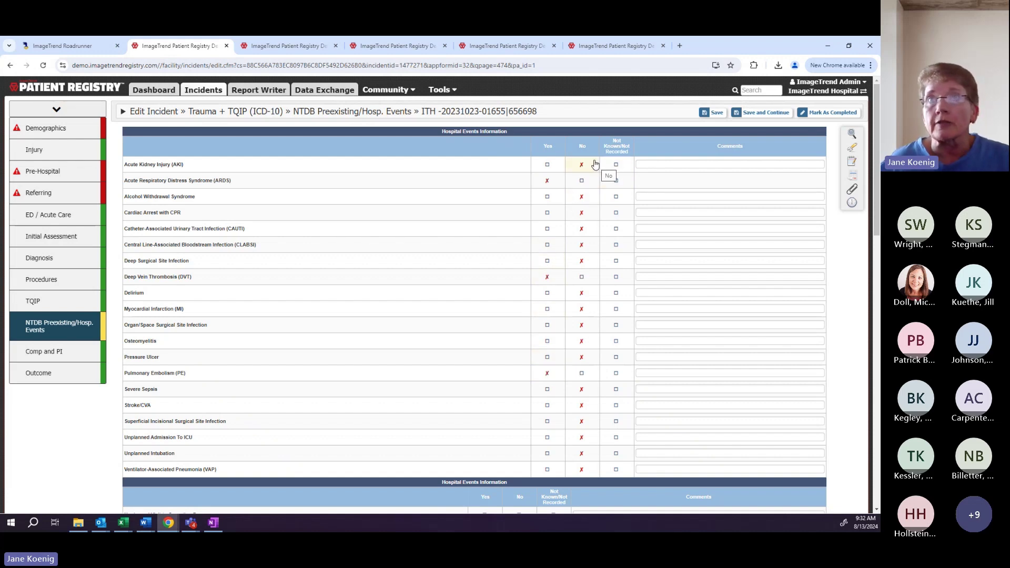
# Step: Mark all events in the first Hospital Events table Yes, except ARDS and CLABSI, which are marked No
pyautogui.click(547, 150)
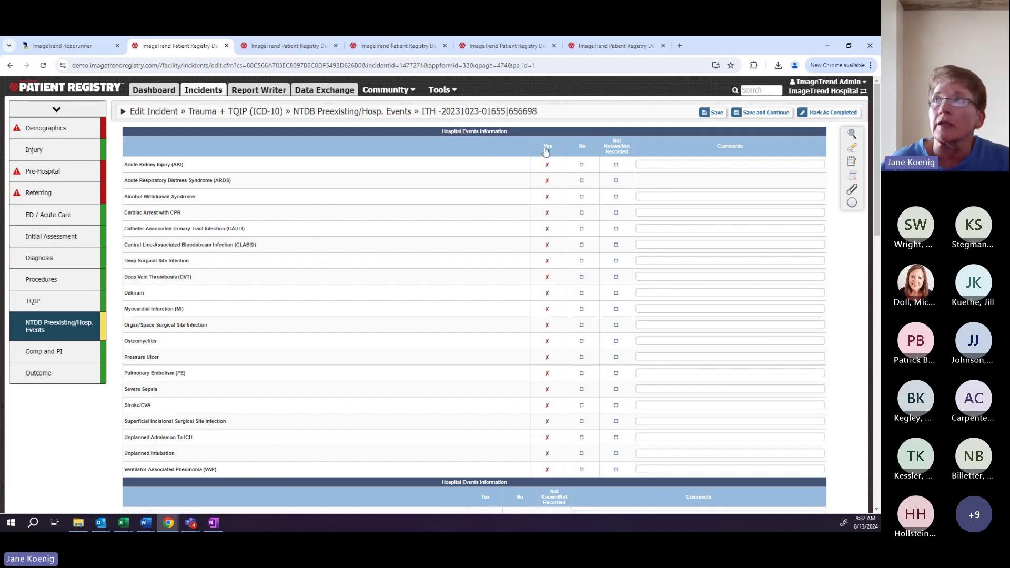
pyautogui.click(581, 181)
pyautogui.click(578, 243)
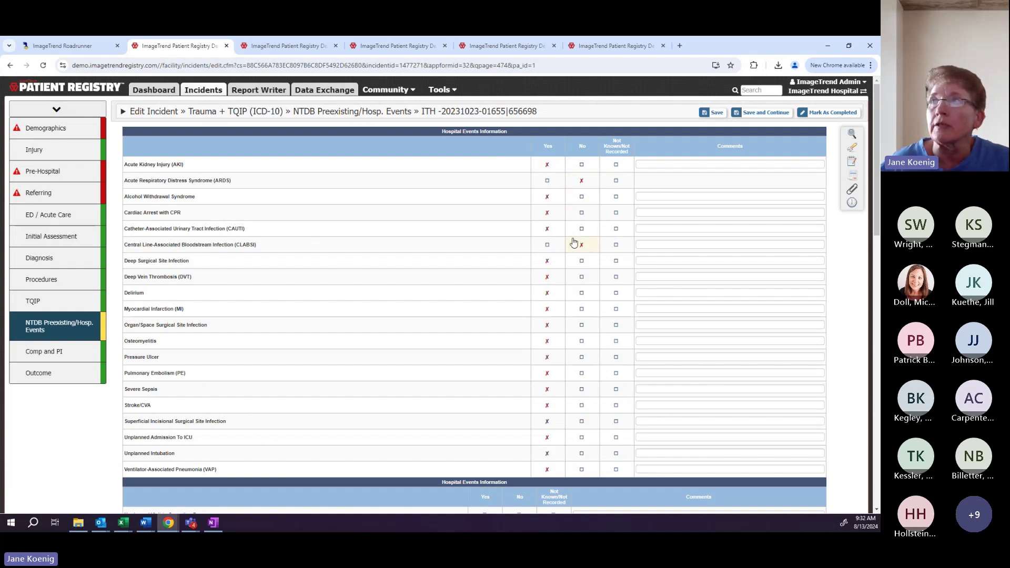
# Step: Try Yes for all conditions in the first Pre-Existing Conditions table, set them all to No, and review the remaining condition tables
pyautogui.scroll(-5, 462, 240)
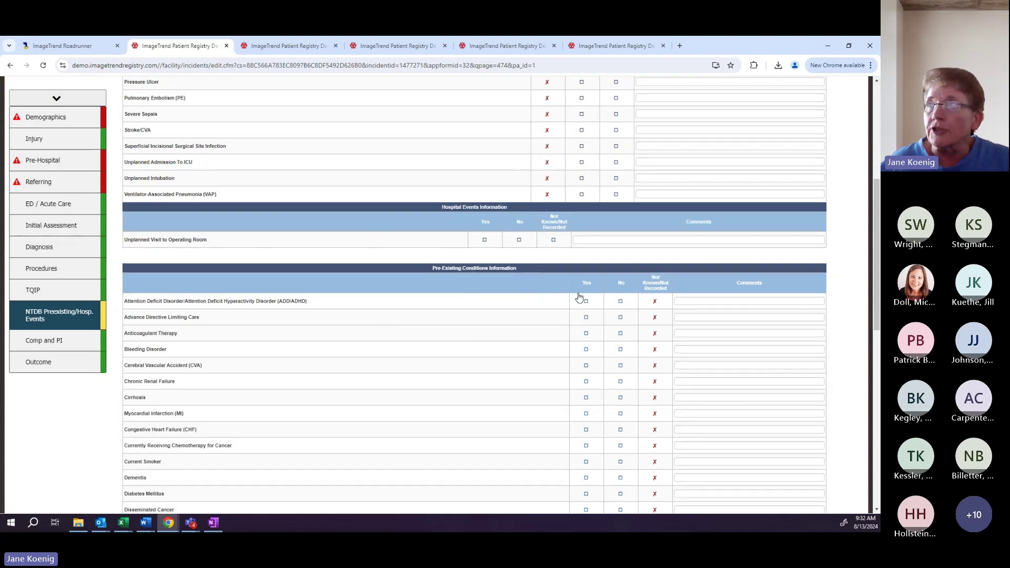
pyautogui.click(587, 284)
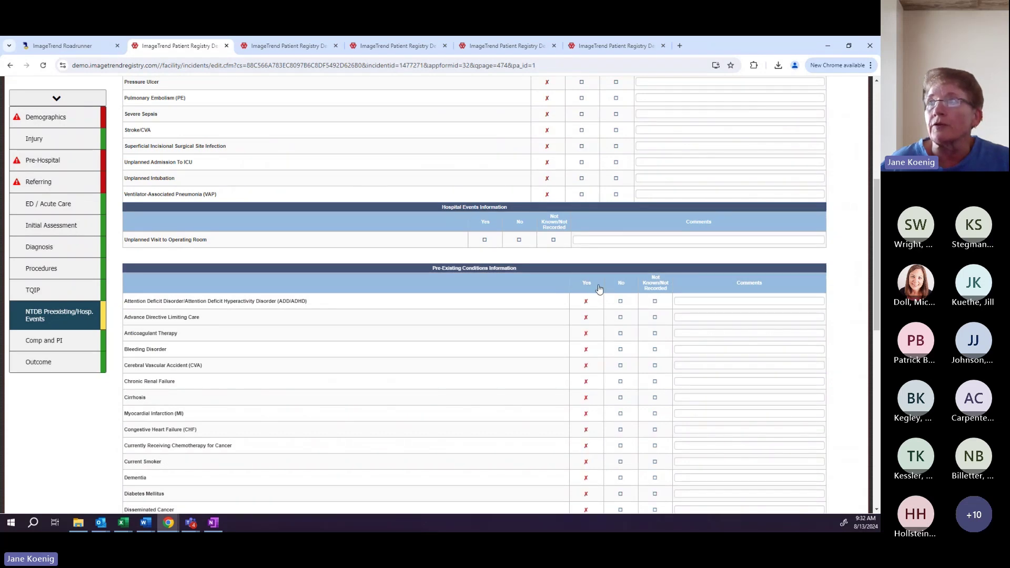
pyautogui.click(618, 286)
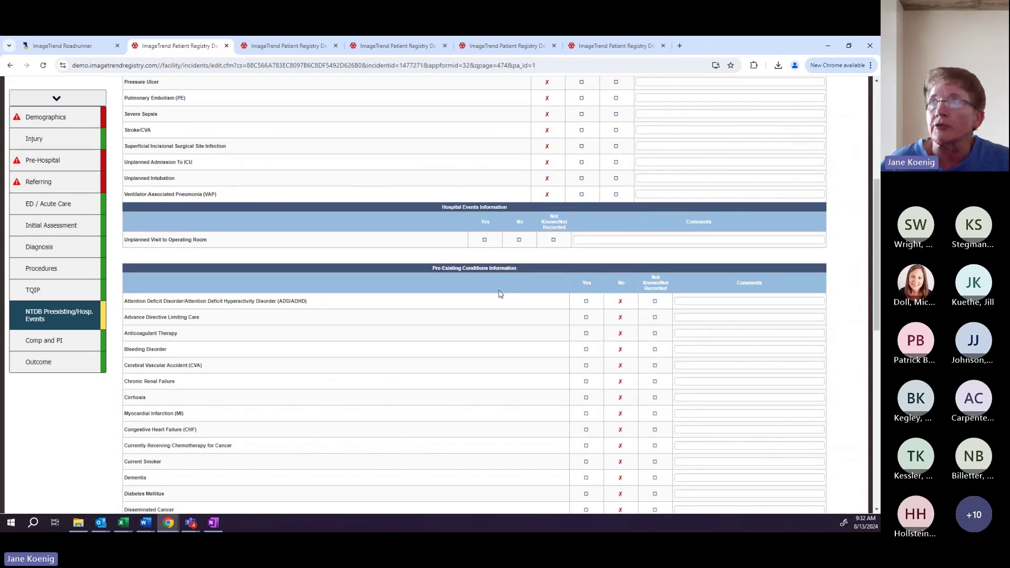
pyautogui.scroll(-2, 405, 313)
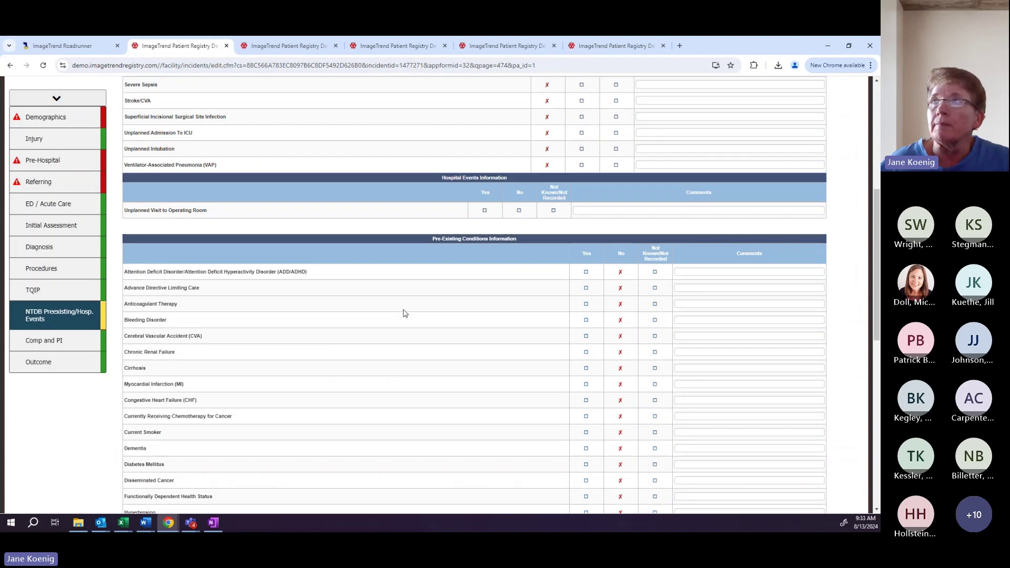
pyautogui.scroll(-5, 405, 314)
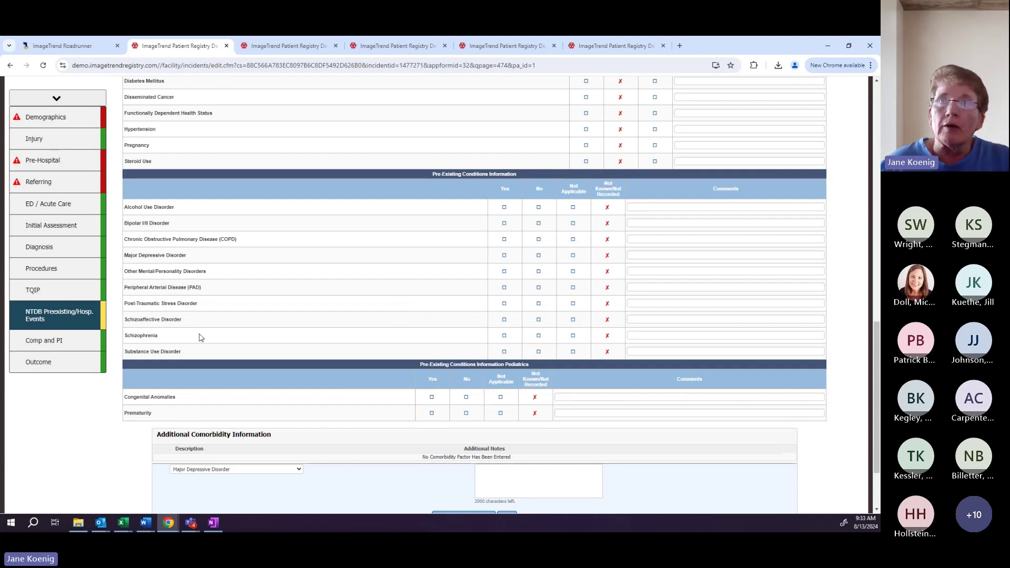
# Step: On the Comp and PI page, choose a PI nurse and highlight the penetrating neck, torso, proximal extremity trauma injury category
pyautogui.click(61, 346)
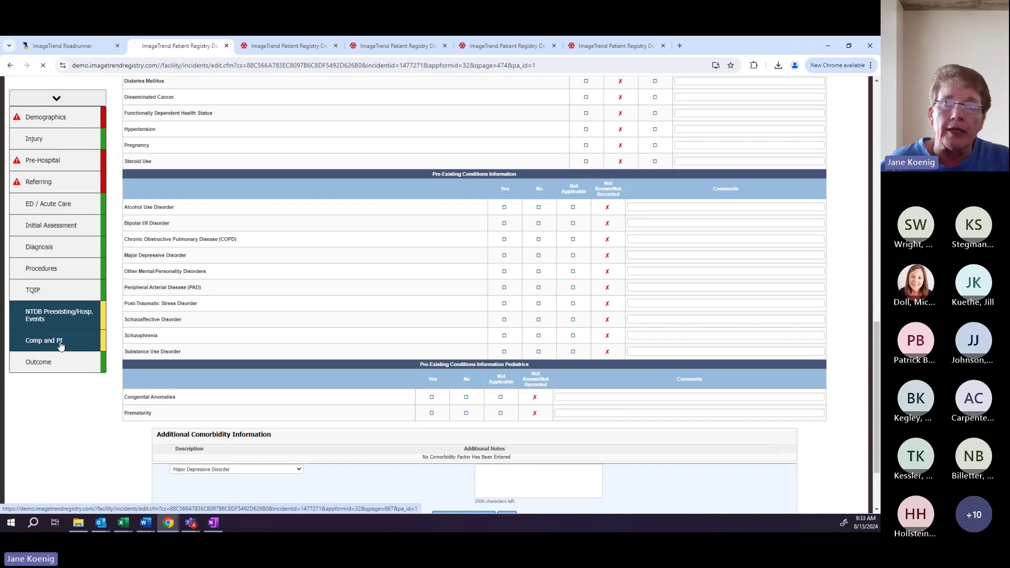
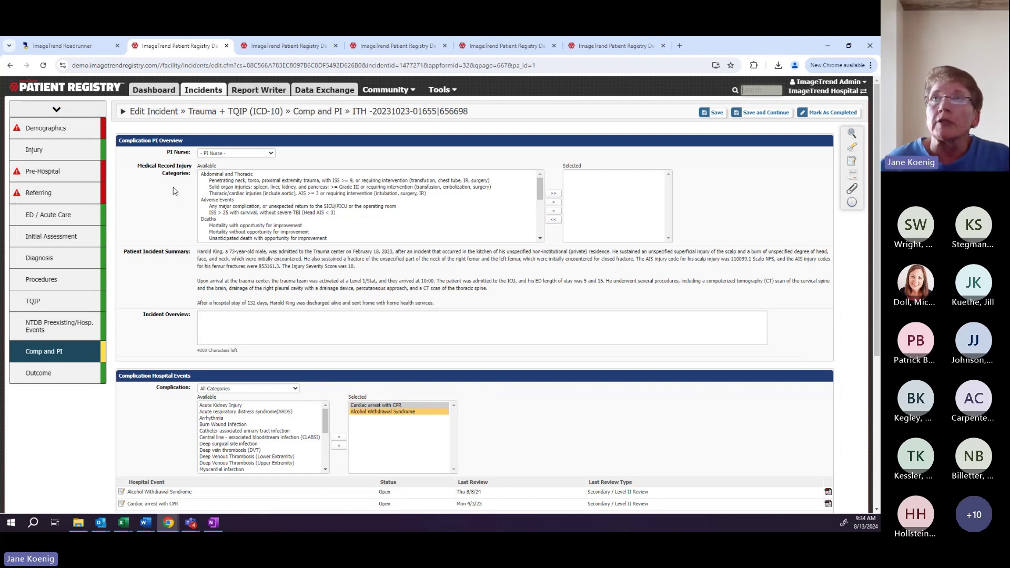
pyautogui.click(233, 153)
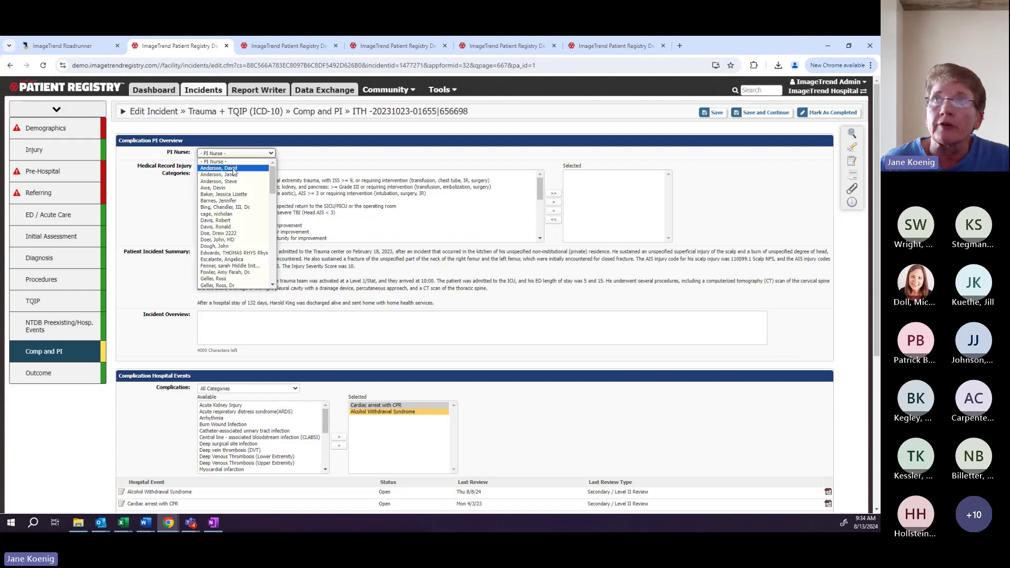
pyautogui.click(234, 174)
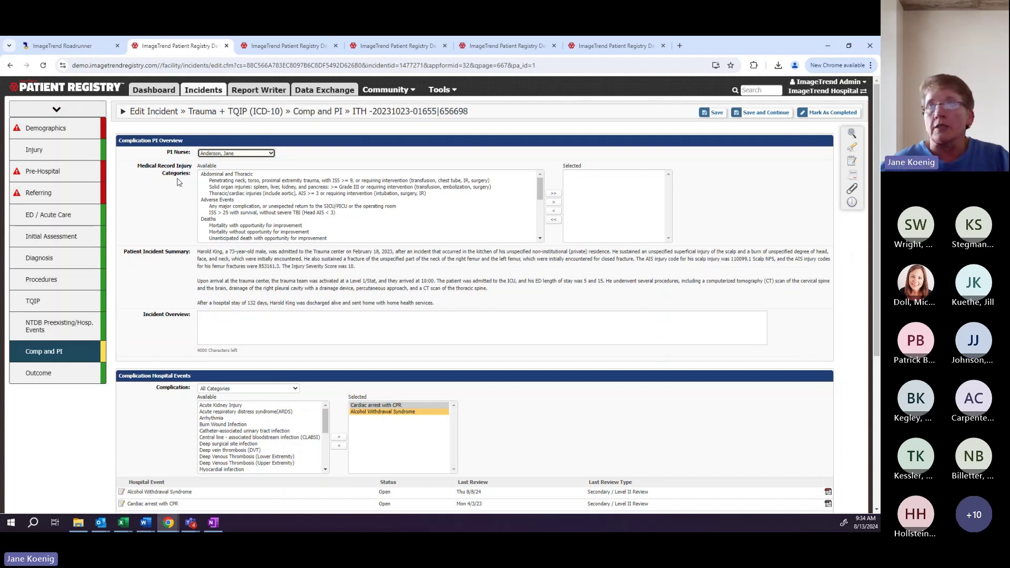
pyautogui.click(218, 181)
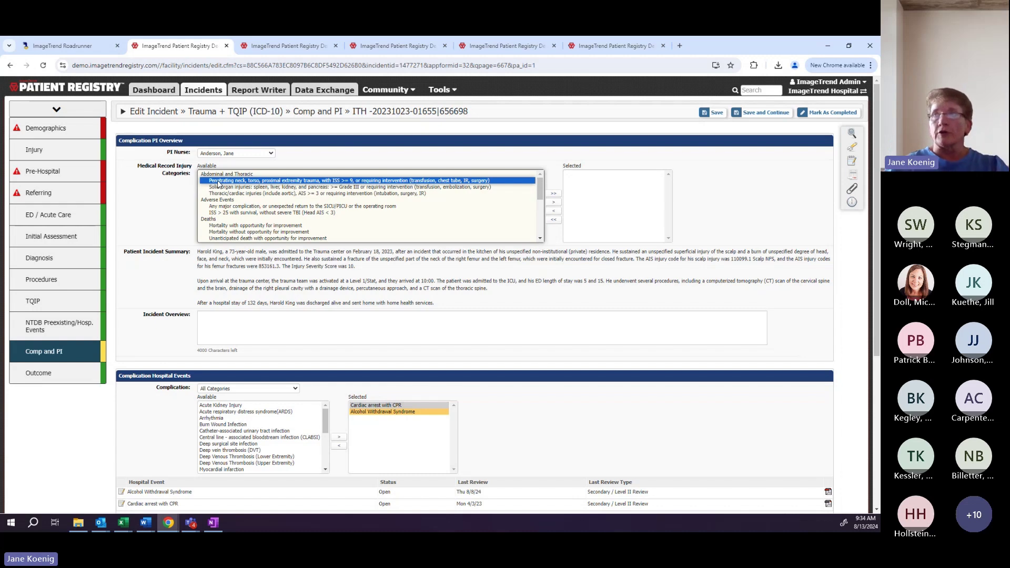
# Step: Add the penetrating neck, torso, proximal extremity trauma category and ISS > 25 with survival, without severe TBI to the selected injury categories
pyautogui.click(554, 210)
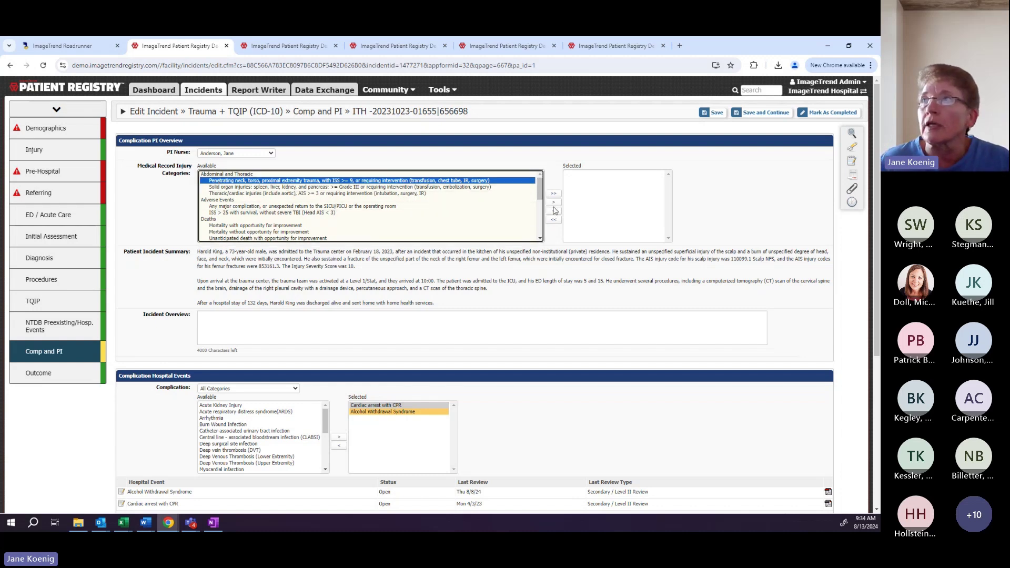
pyautogui.click(553, 203)
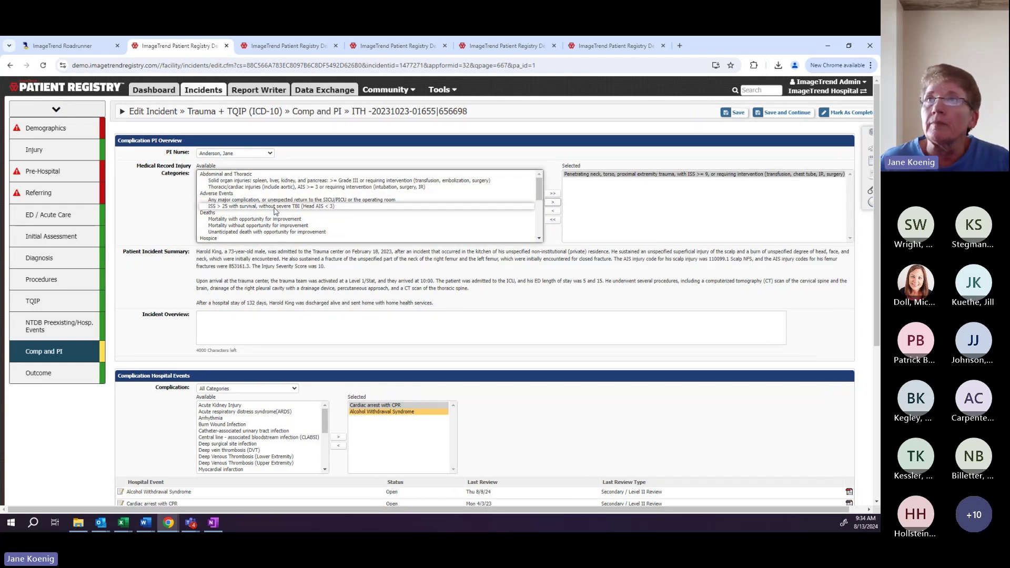
pyautogui.click(274, 207)
pyautogui.click(553, 203)
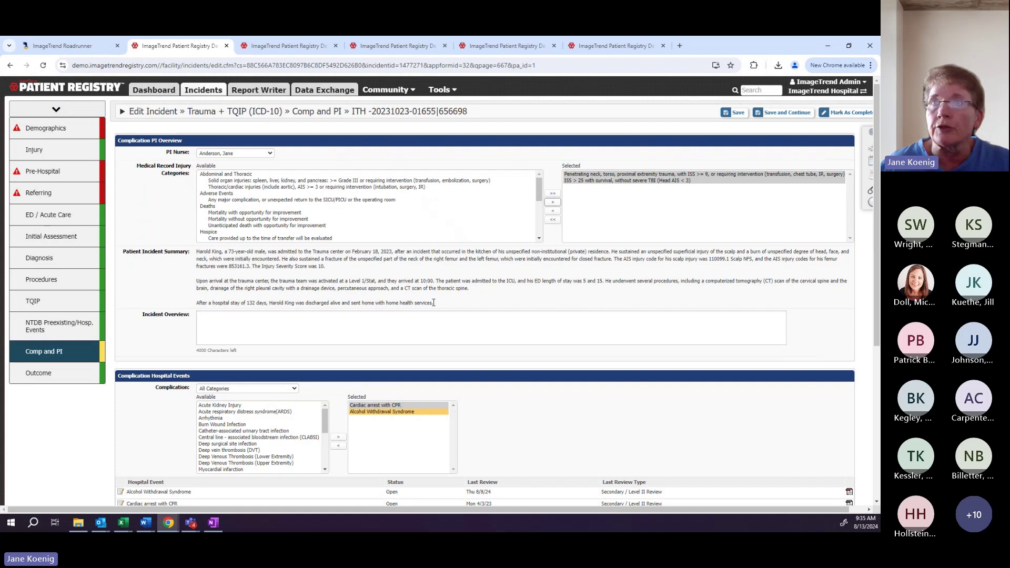
# Step: Copy the full Patient Incident Summary text into the Incident Overview
pyautogui.moveTo(434, 303)
pyautogui.mouseDown()
pyautogui.moveTo(249, 273)
pyautogui.moveTo(196, 251)
pyautogui.mouseUp()
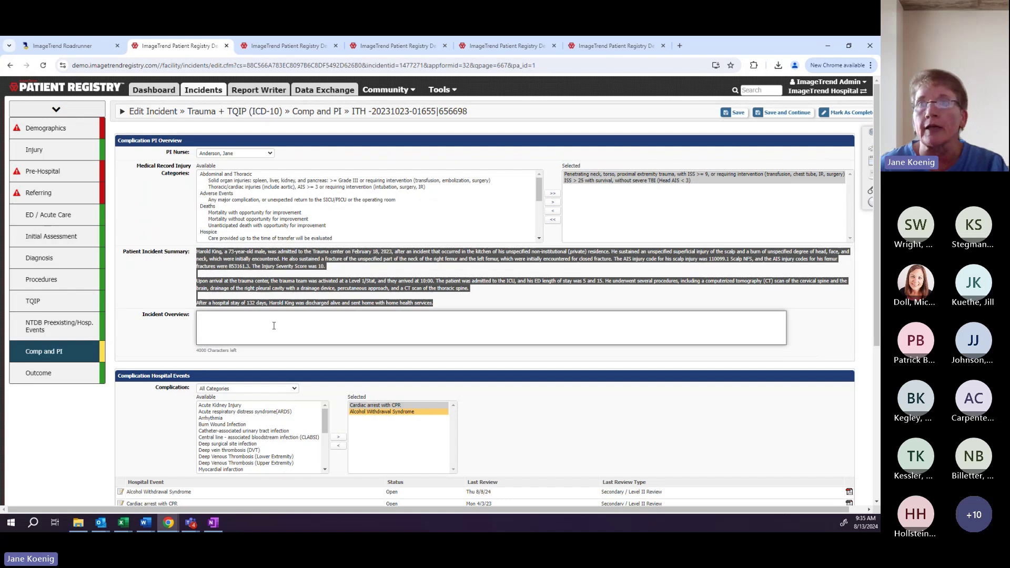
pyautogui.click(216, 324)
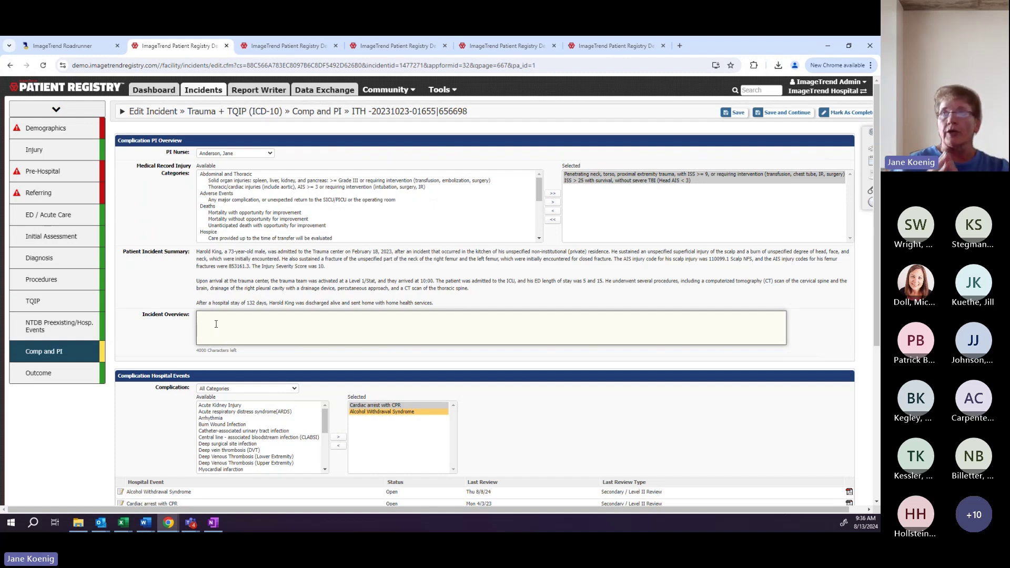
pyautogui.click(436, 302)
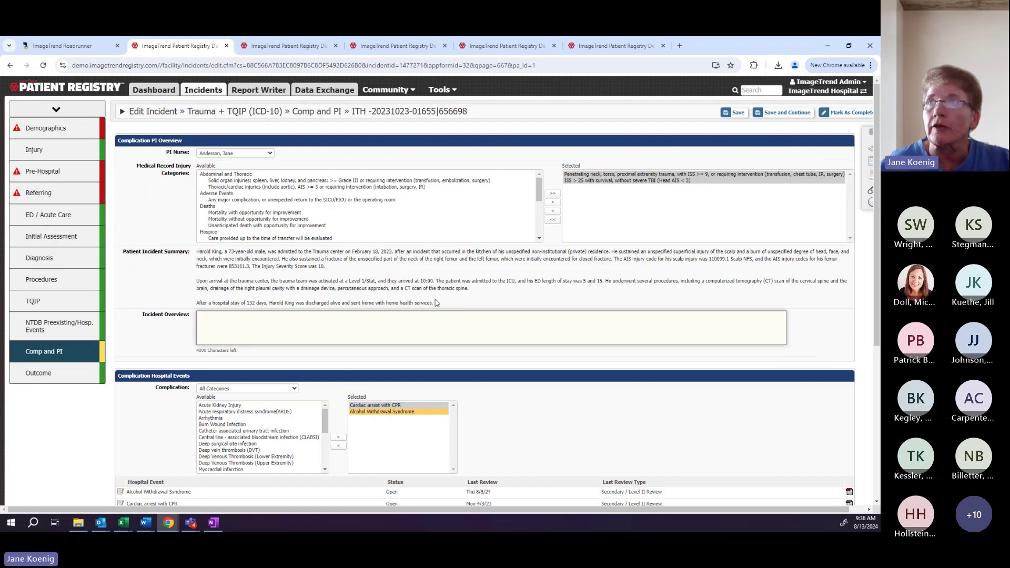
pyautogui.moveTo(354, 296); pyautogui.dragTo(285, 277)
pyautogui.moveTo(196, 253); pyautogui.dragTo(437, 310)
pyautogui.hotkey('ctrl', 'c')
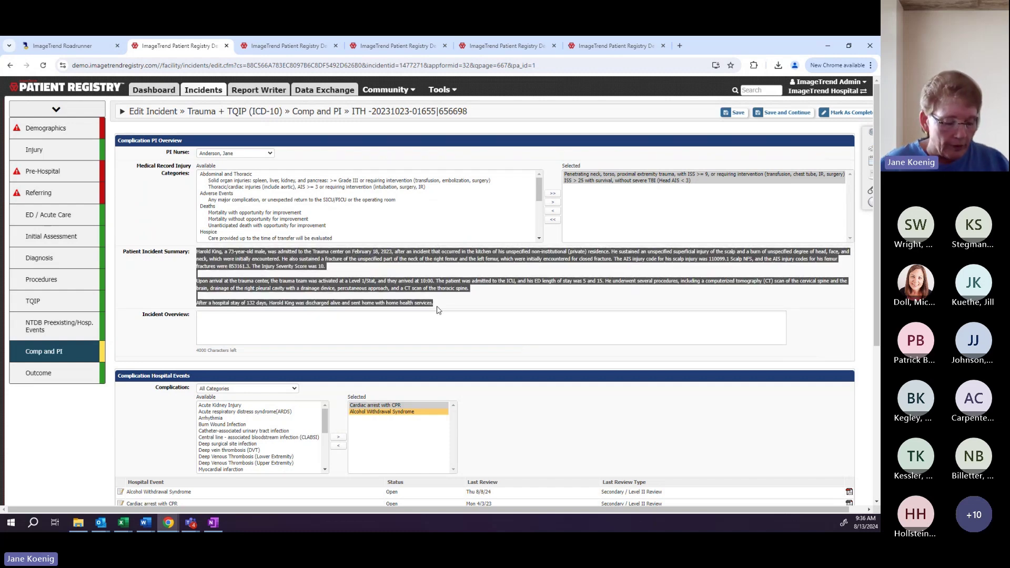
pyautogui.click(346, 335)
pyautogui.hotkey('ctrl', 'v')
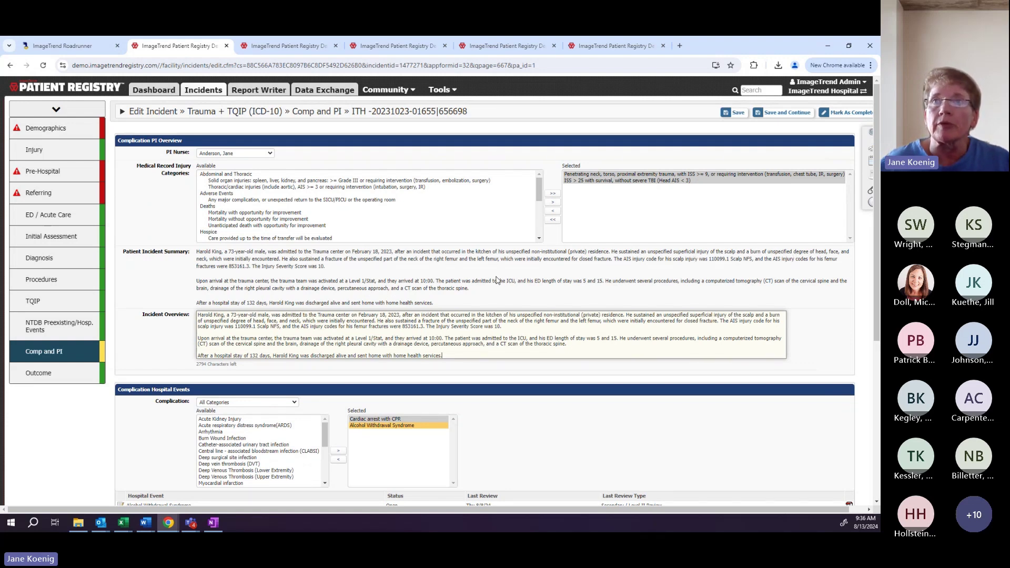
# Step: Open the Alcohol Withdrawal Syndrome hospital event and set its source to Medical Record and its group to Trauma
pyautogui.scroll(-4, 502, 281)
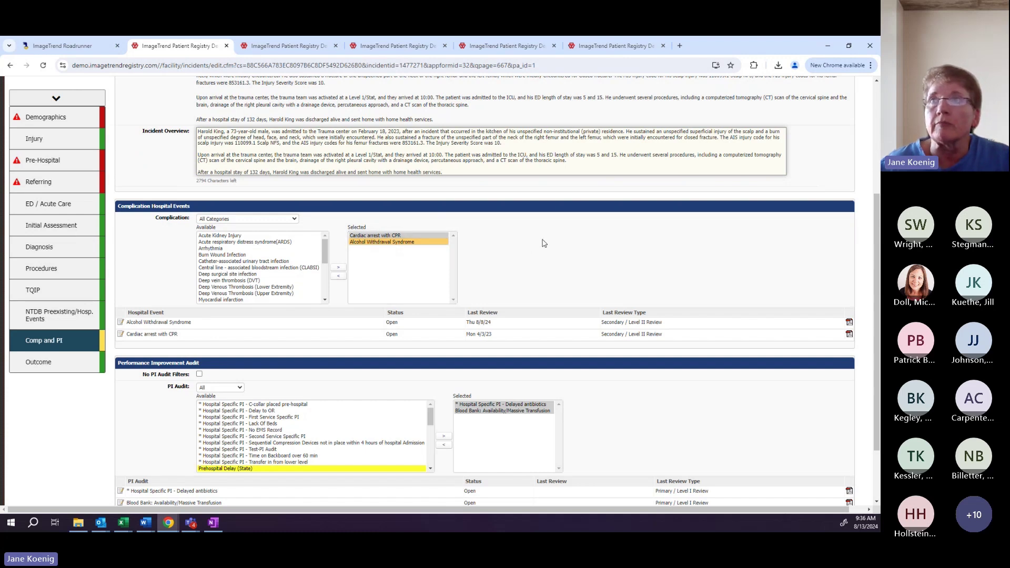
pyautogui.click(121, 324)
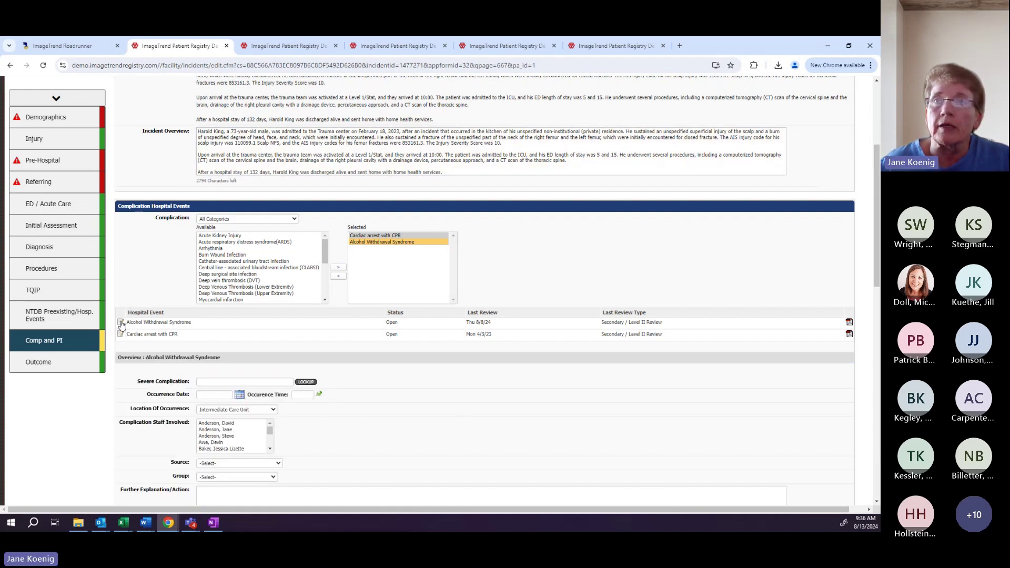
pyautogui.scroll(-2, 153, 304)
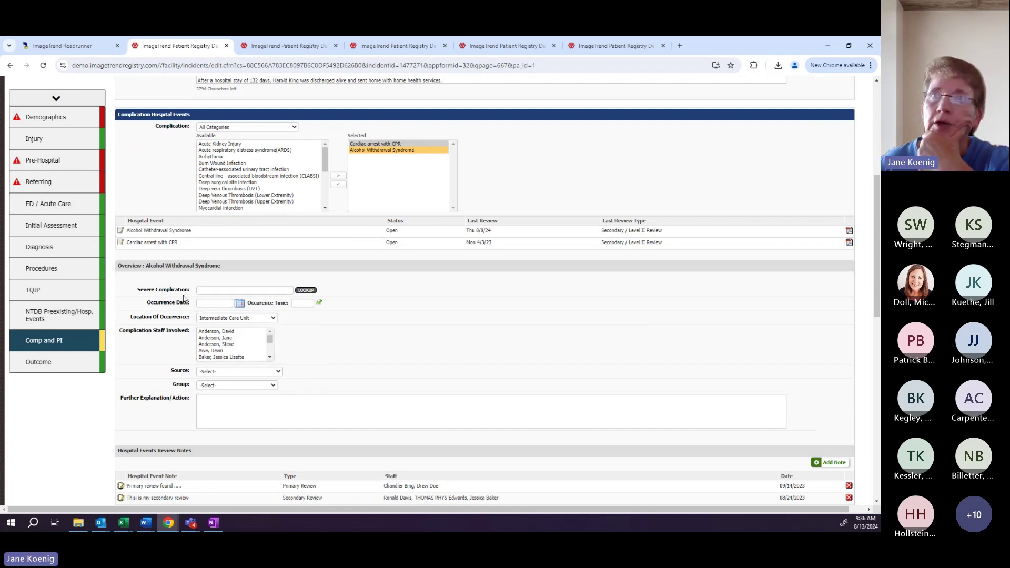
pyautogui.scroll(-1, 358, 342)
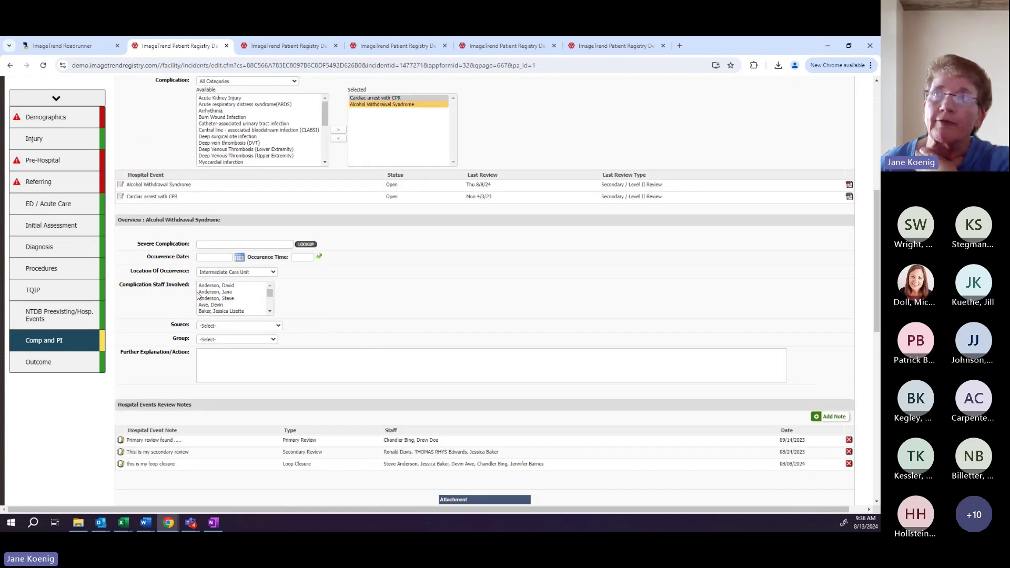
pyautogui.click(278, 327)
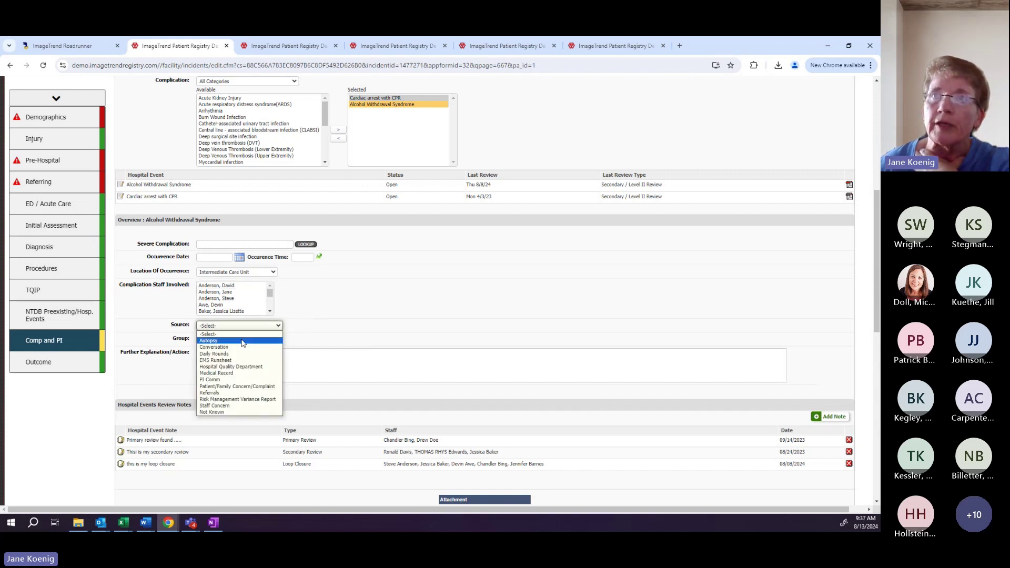
pyautogui.click(235, 373)
pyautogui.click(232, 340)
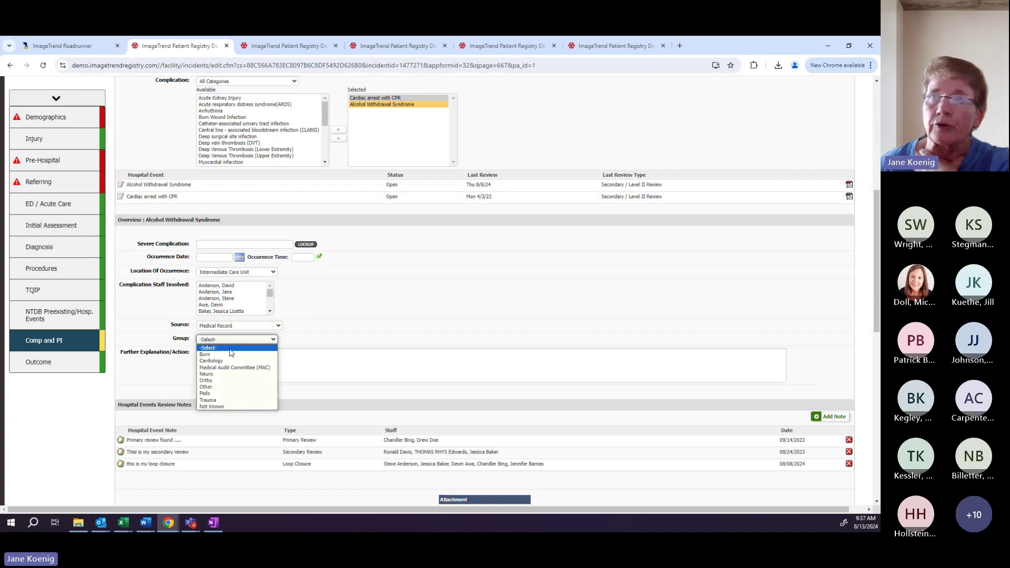
pyautogui.click(222, 401)
# Step: Enter "this is additional" as the Further Explanation/Action for the Alcohol Withdrawal Syndrome event
pyautogui.click(208, 354)
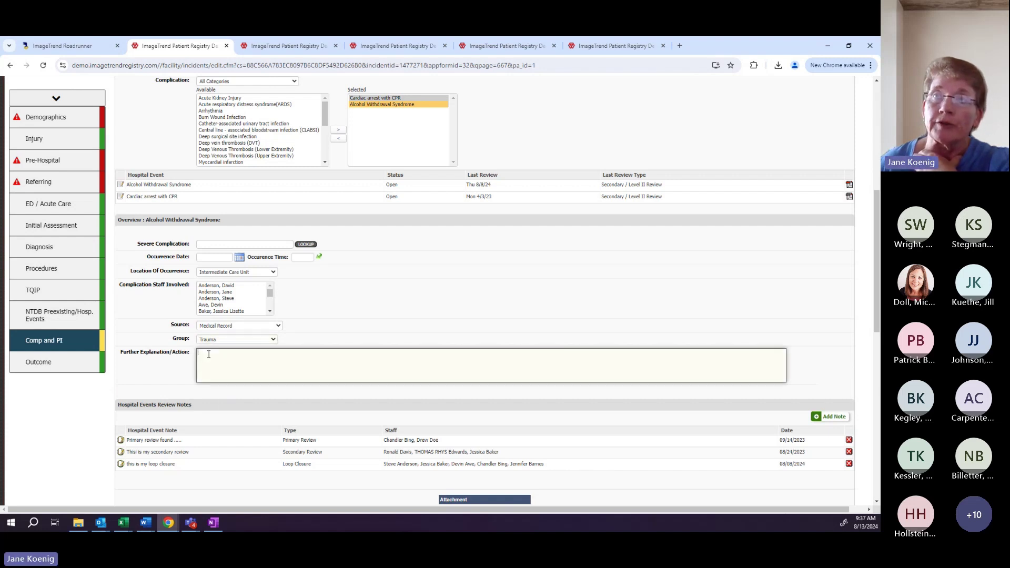
pyautogui.write('th')
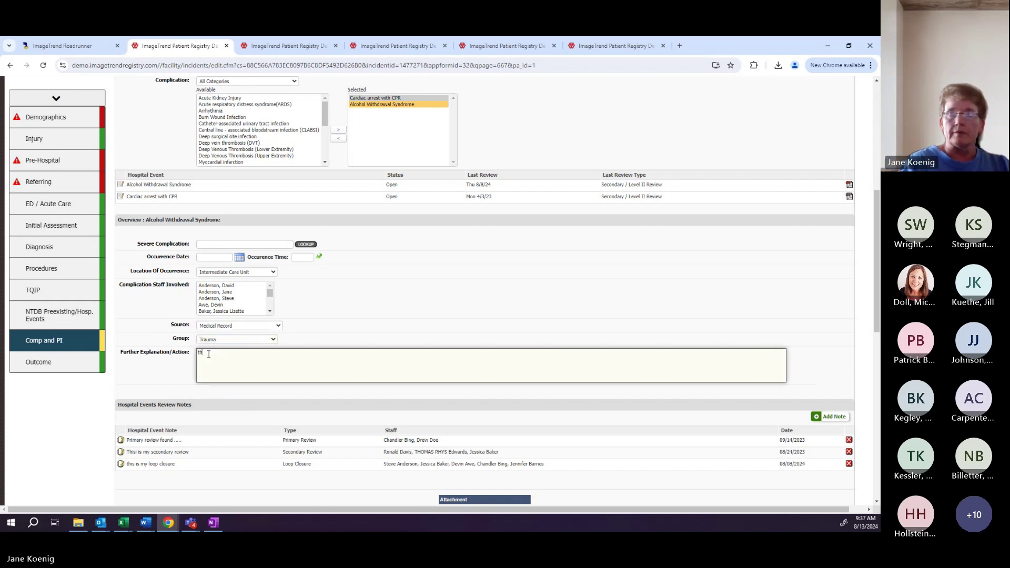
pyautogui.write('is is additional')
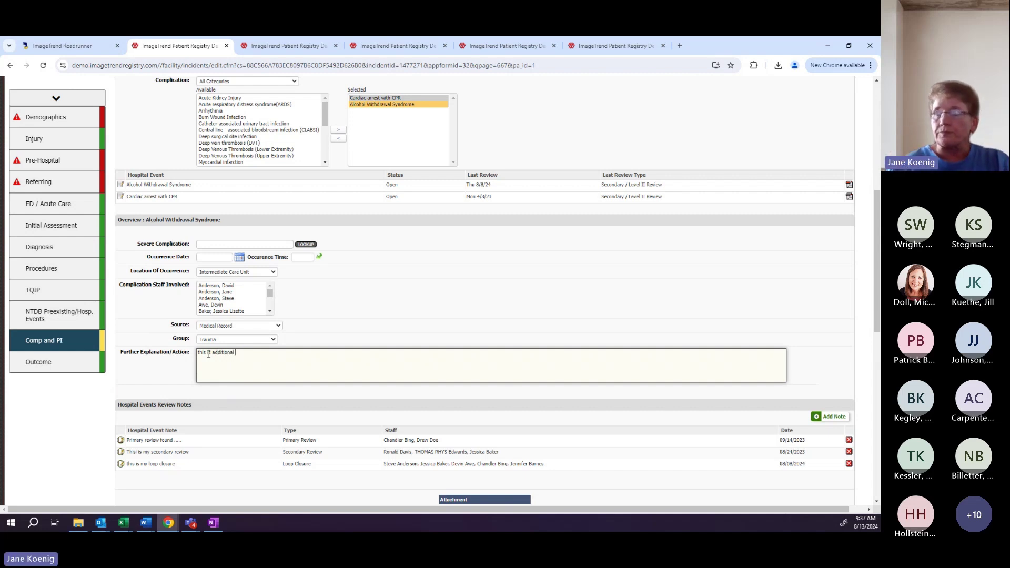
# Step: Start a new hospital event review note and add three staff members to it
pyautogui.scroll(-3, 209, 354)
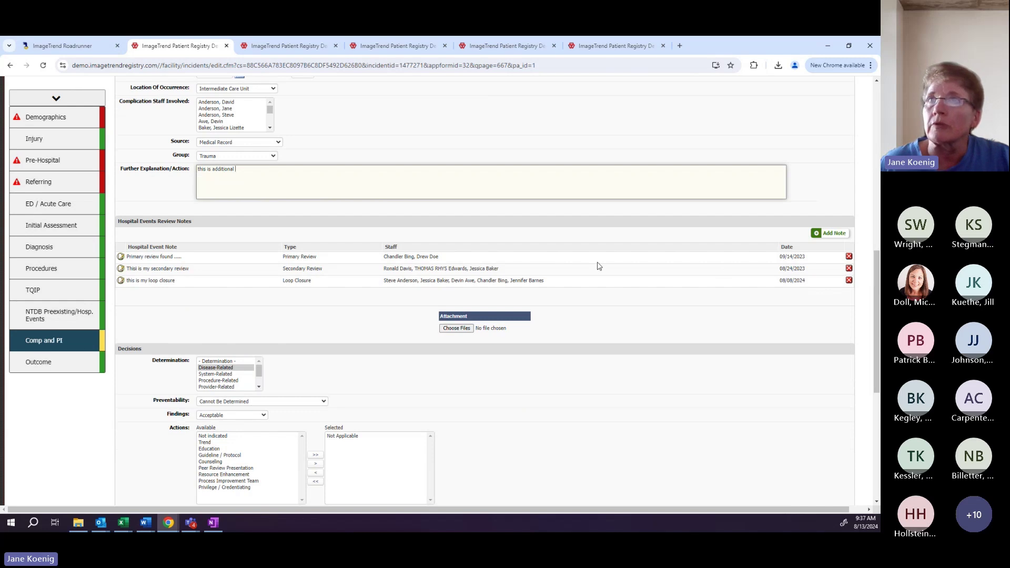
pyautogui.moveTo(139, 257)
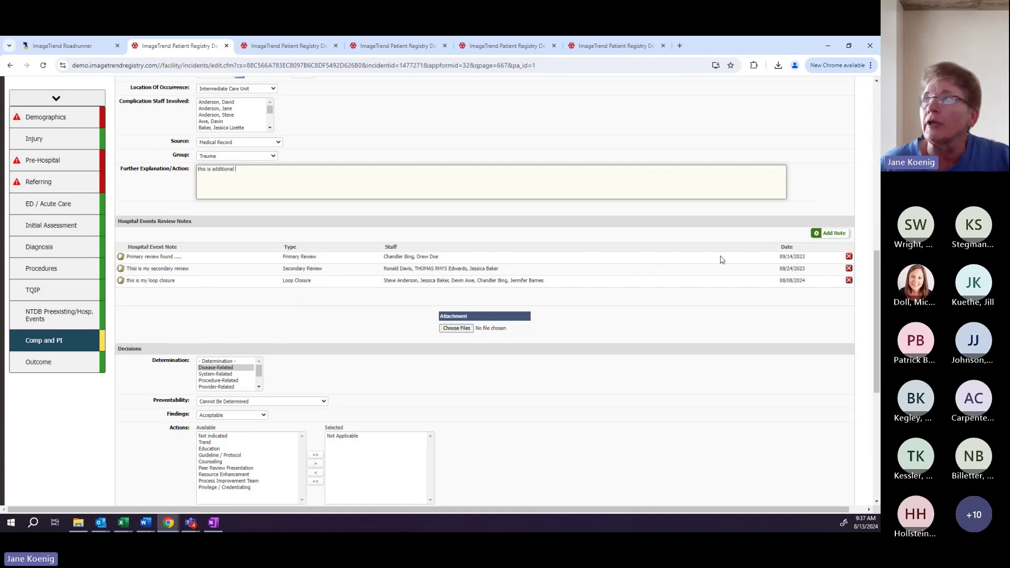
pyautogui.click(817, 235)
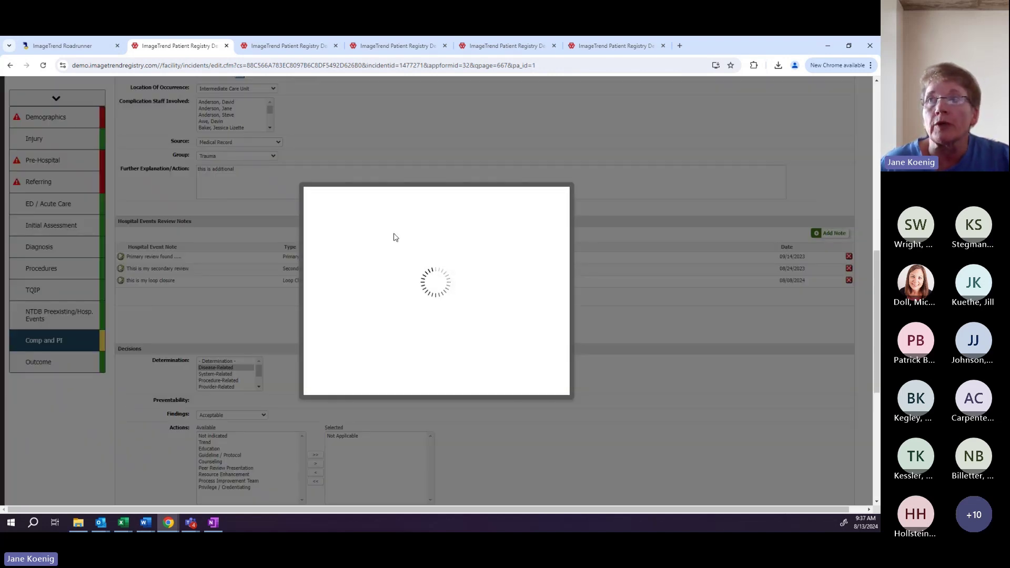
pyautogui.click(358, 212)
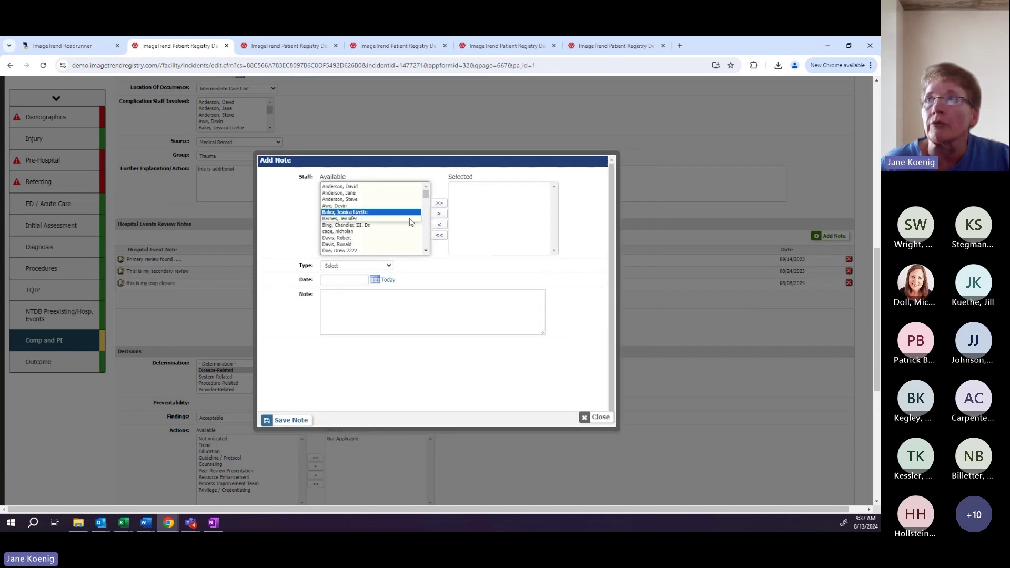
pyautogui.click(438, 214)
pyautogui.click(363, 237)
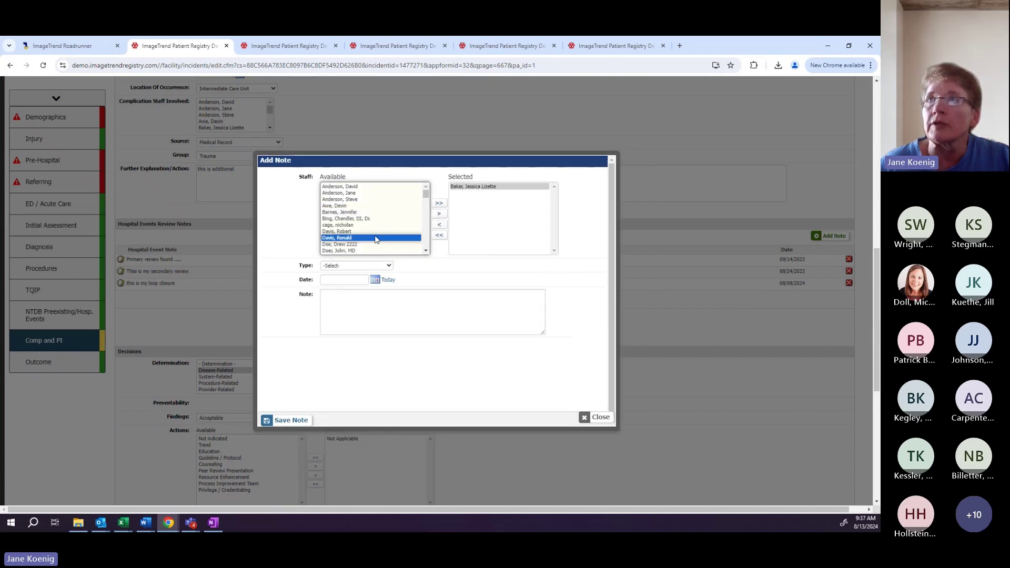
pyautogui.click(439, 214)
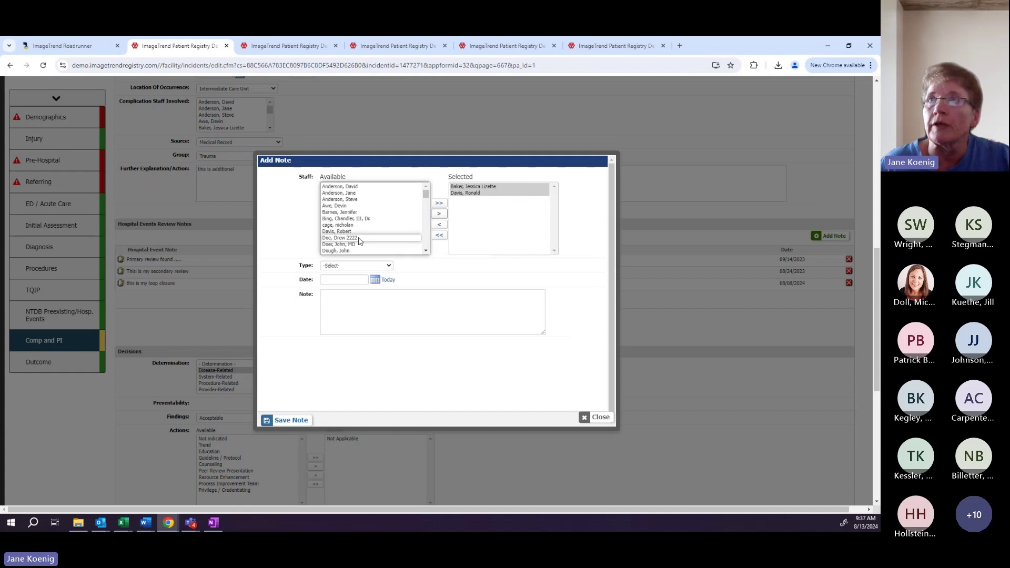
pyautogui.click(438, 214)
# Step: Fill in the note as Primary / Level I Review, dated 08/13/2024, with text "thisis a review note....", and close it without saving
pyautogui.click(353, 266)
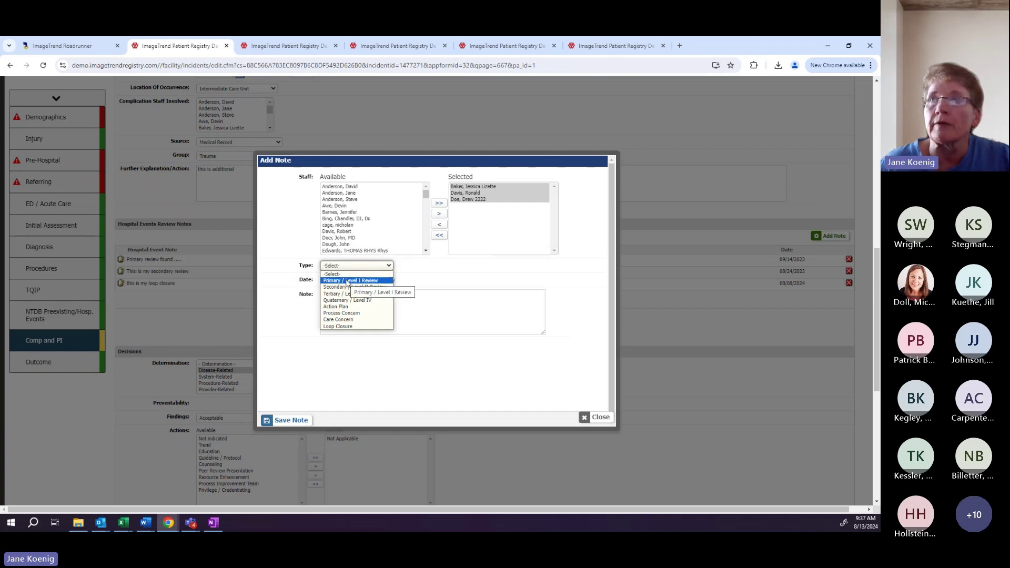
pyautogui.click(346, 282)
pyautogui.click(371, 280)
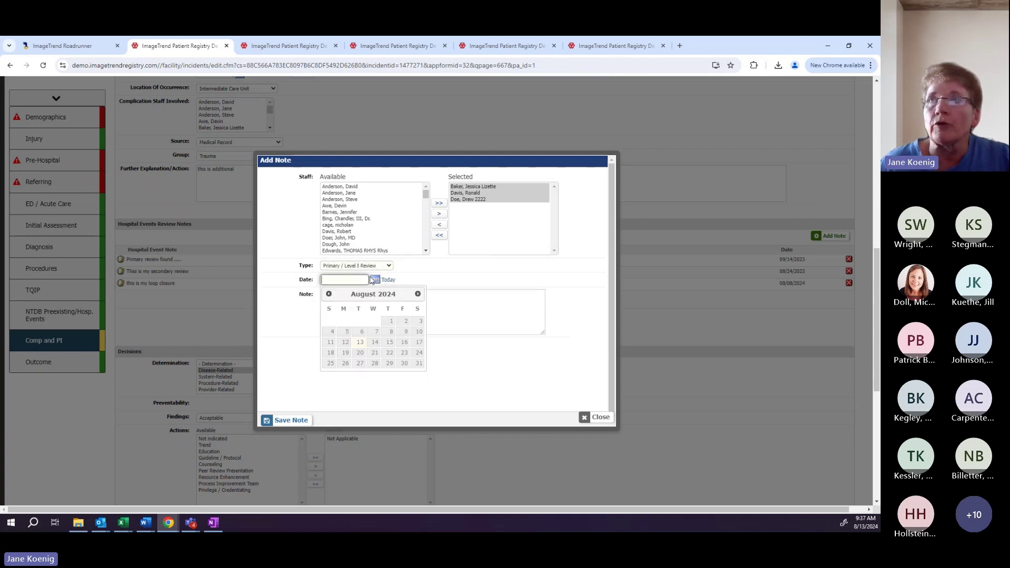
pyautogui.click(360, 341)
pyautogui.click(417, 315)
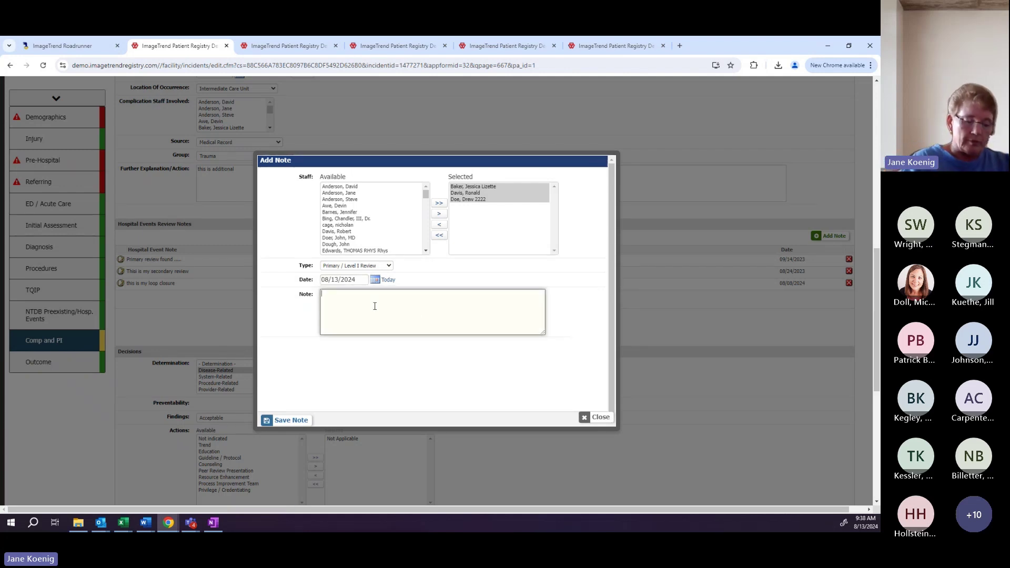
pyautogui.write('thisis a pr')
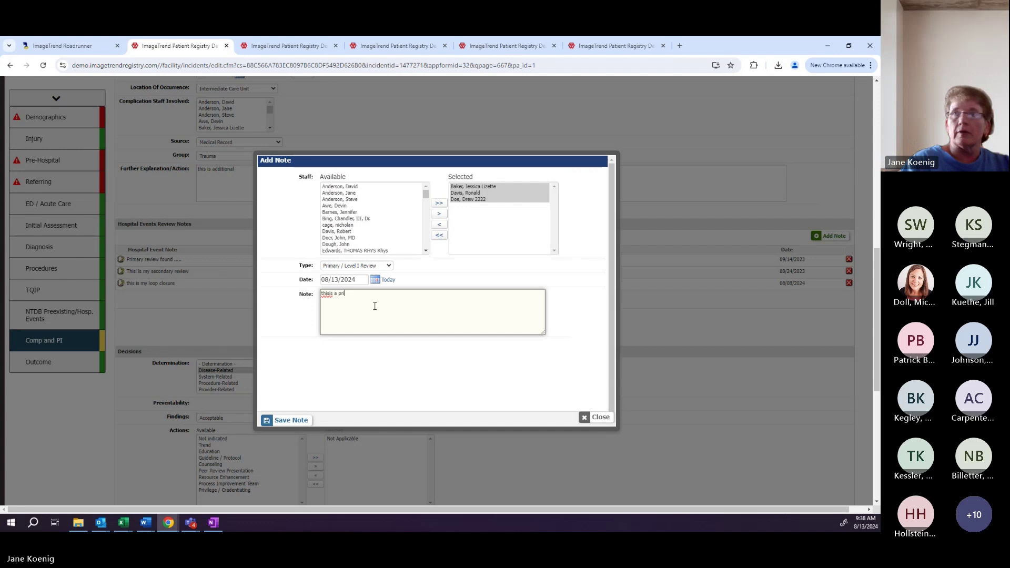
pyautogui.press('BackSpace')
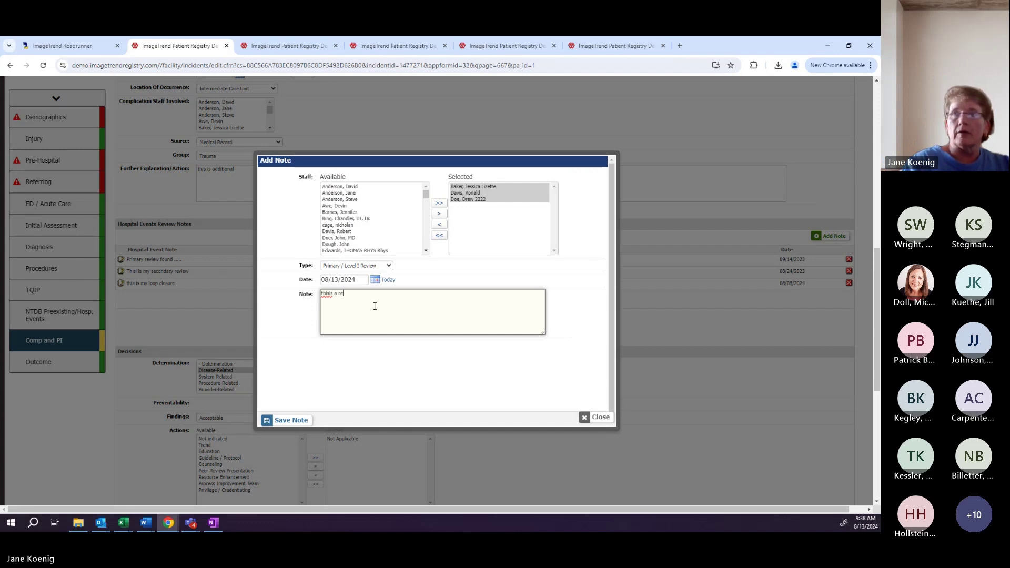
pyautogui.write('view note....')
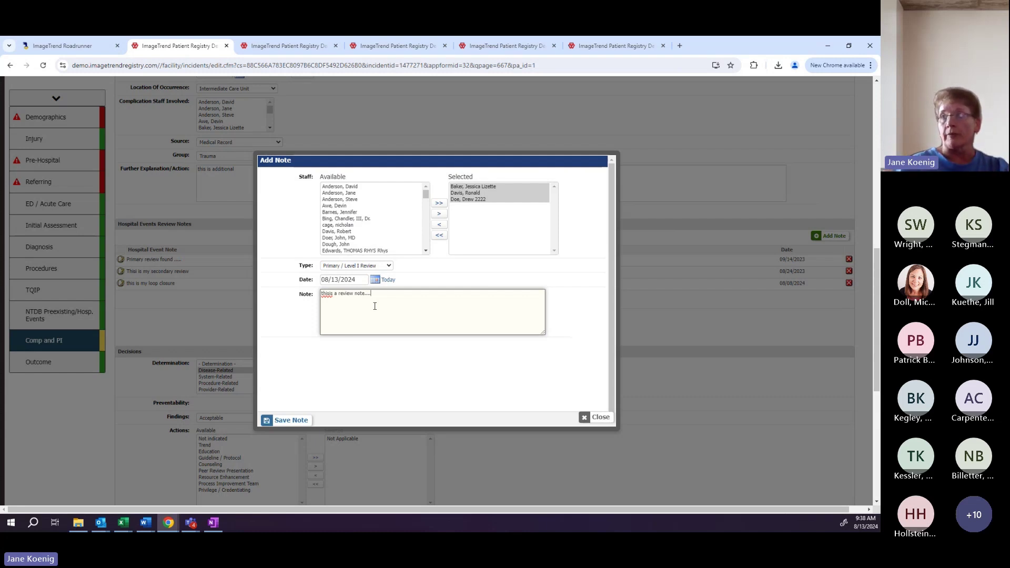
pyautogui.click(555, 405)
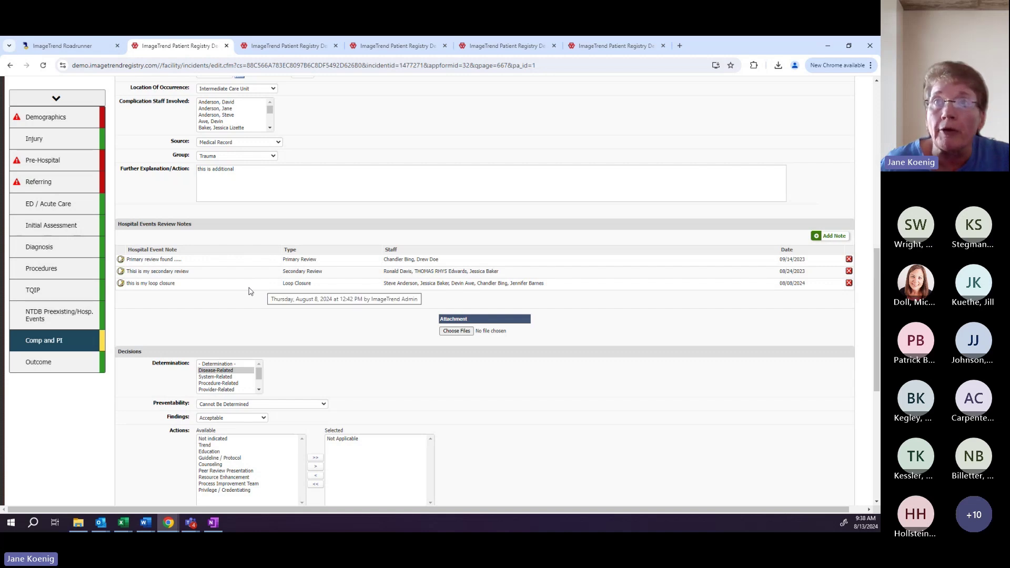
# Step: Set the Alcohol Withdrawal Syndrome event's preventability to Unanticipated Event with Opportunity for Improvement, keeping Acceptable as the findings
pyautogui.scroll(-4, 250, 291)
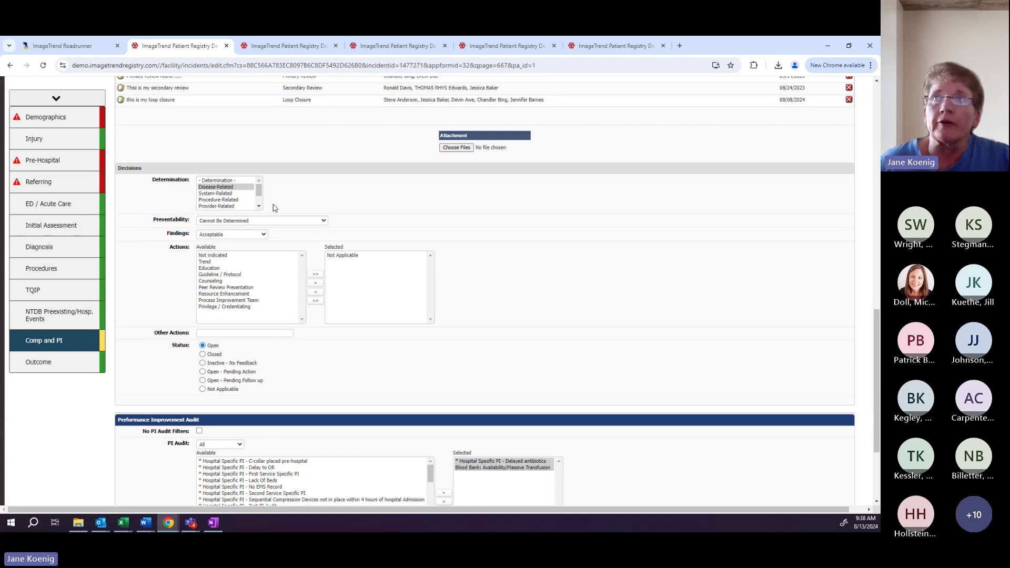
pyautogui.scroll(-2, 258, 209)
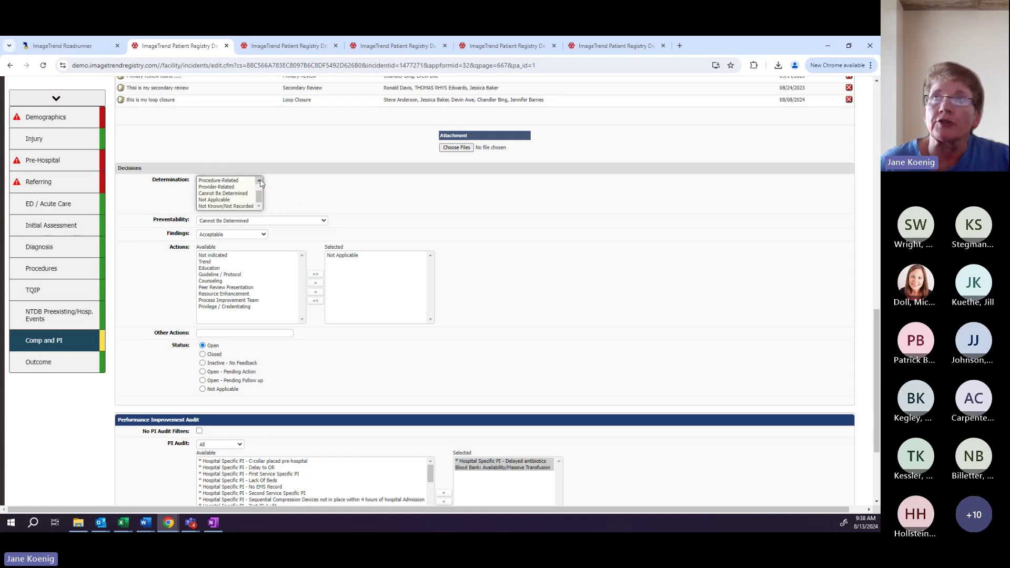
pyautogui.scroll(3, 259, 189)
pyautogui.click(264, 223)
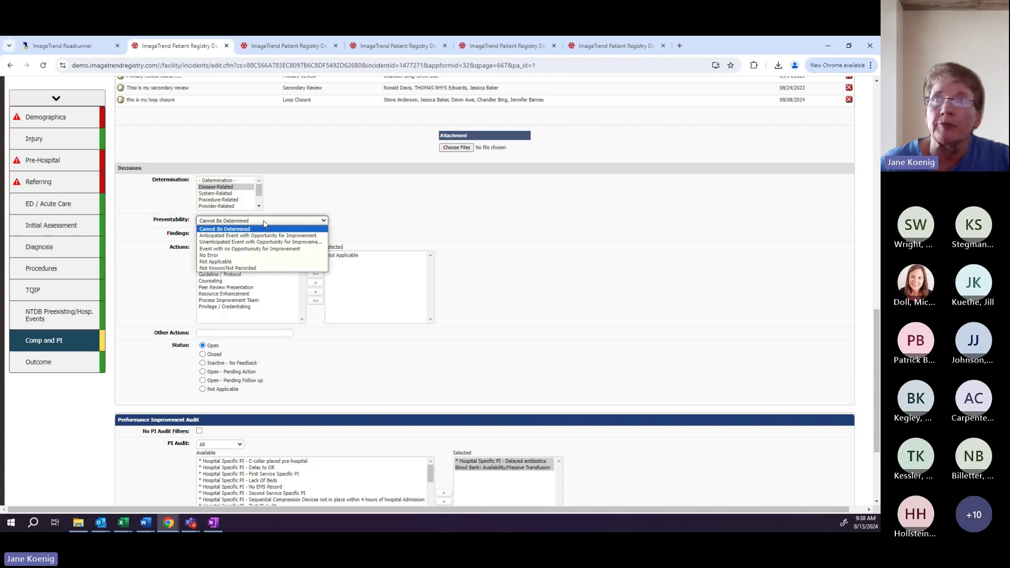
pyautogui.click(264, 243)
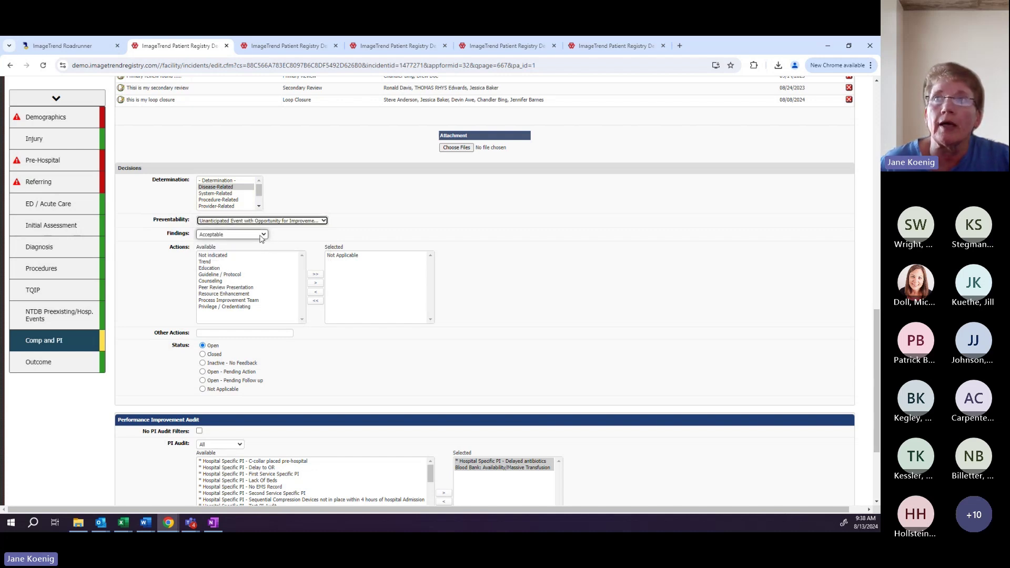
pyautogui.click(264, 235)
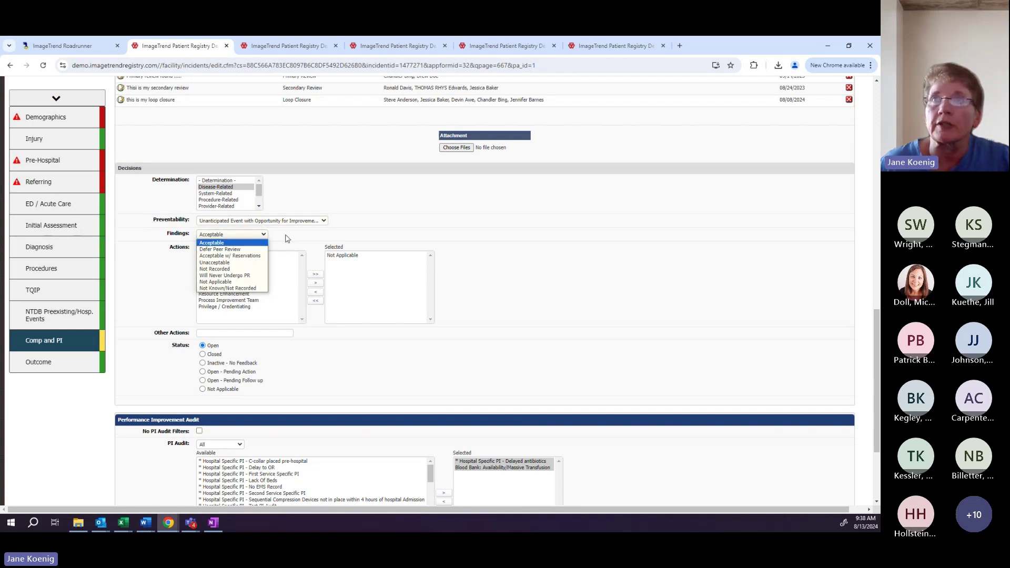
pyautogui.click(288, 239)
# Step: Add Counseling and Education to the selected actions in the hospital event's decisions
pyautogui.click(226, 281)
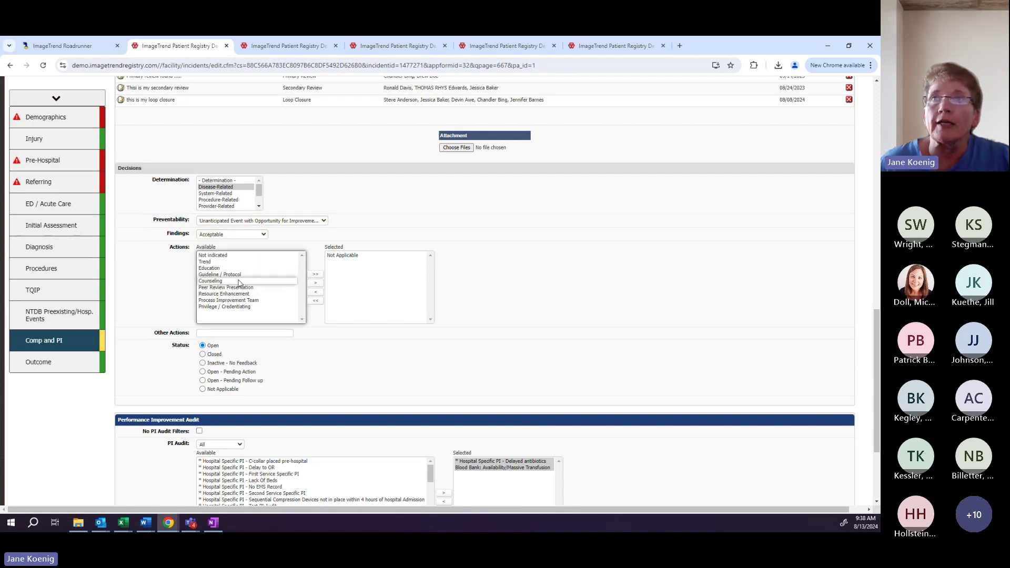
pyautogui.click(315, 282)
pyautogui.click(222, 269)
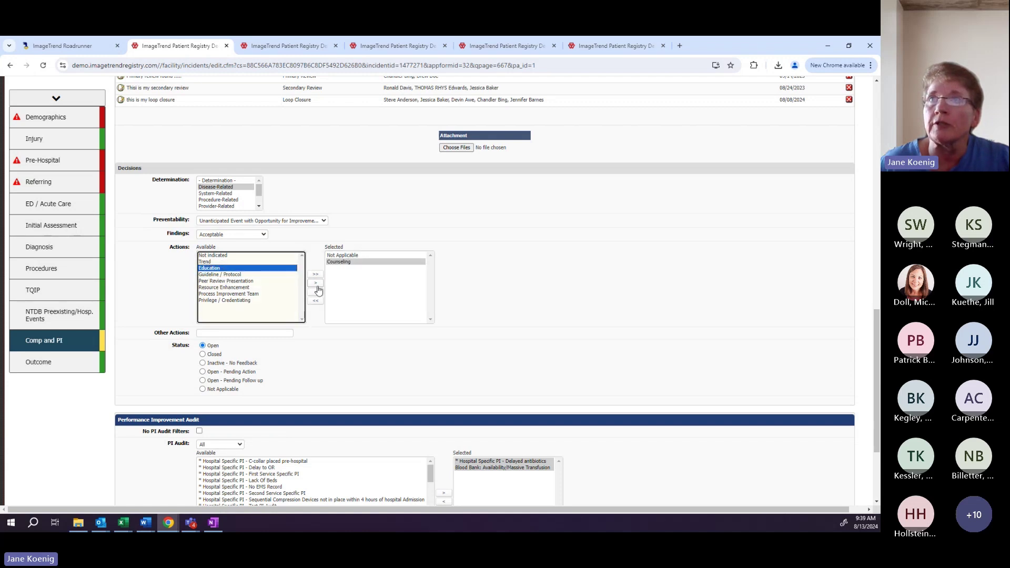
pyautogui.click(315, 282)
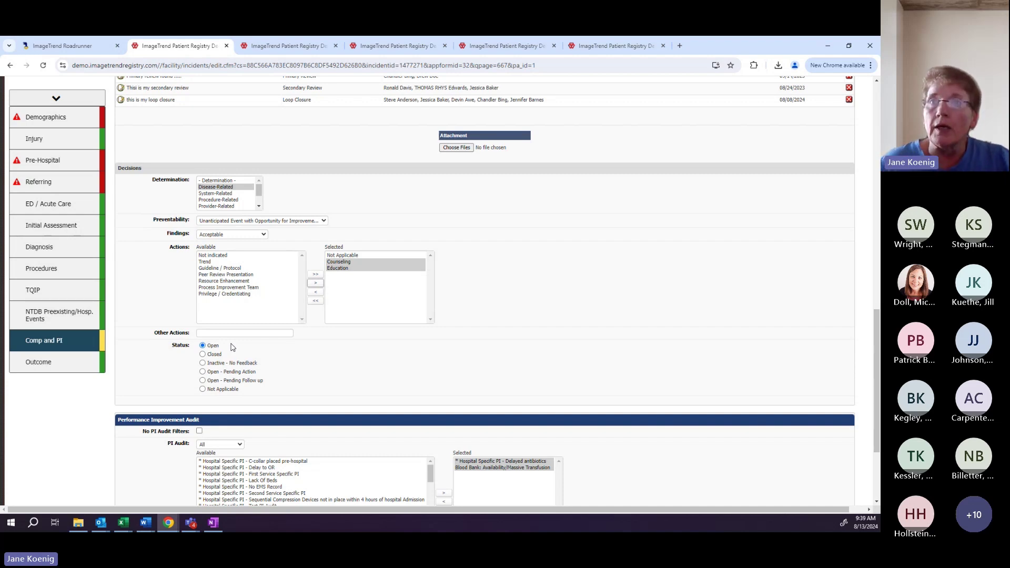
# Step: Look through the available hospital-specific, state and ACS filters in the Performance Improvement Audit section
pyautogui.scroll(-3, 229, 348)
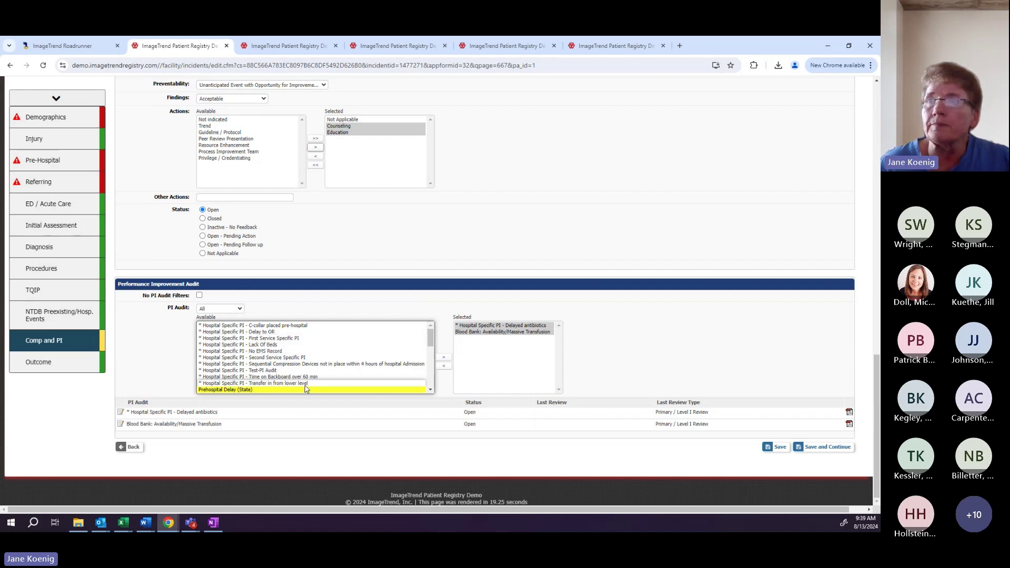
pyautogui.click(429, 389)
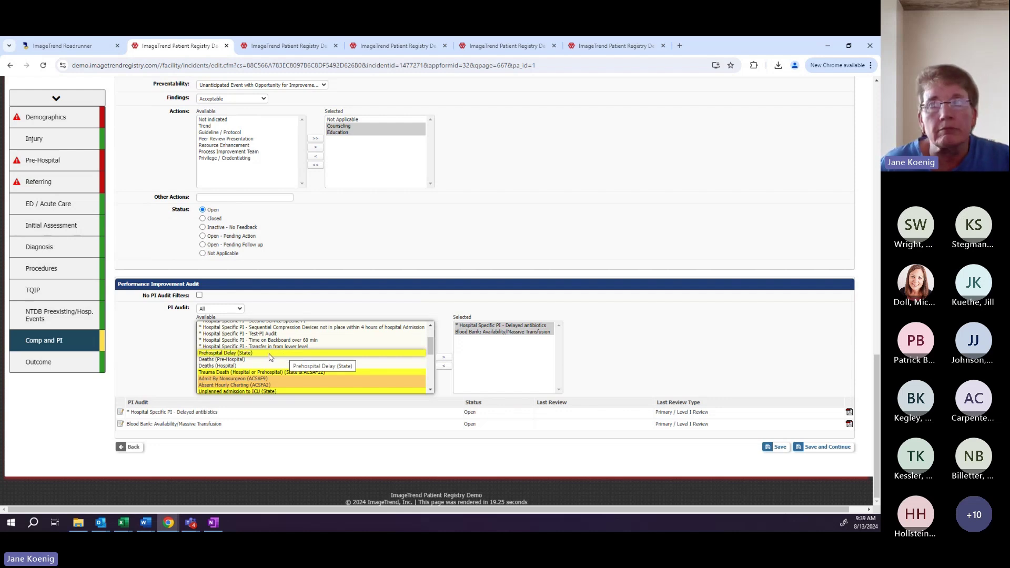
pyautogui.scroll(-3, 269, 357)
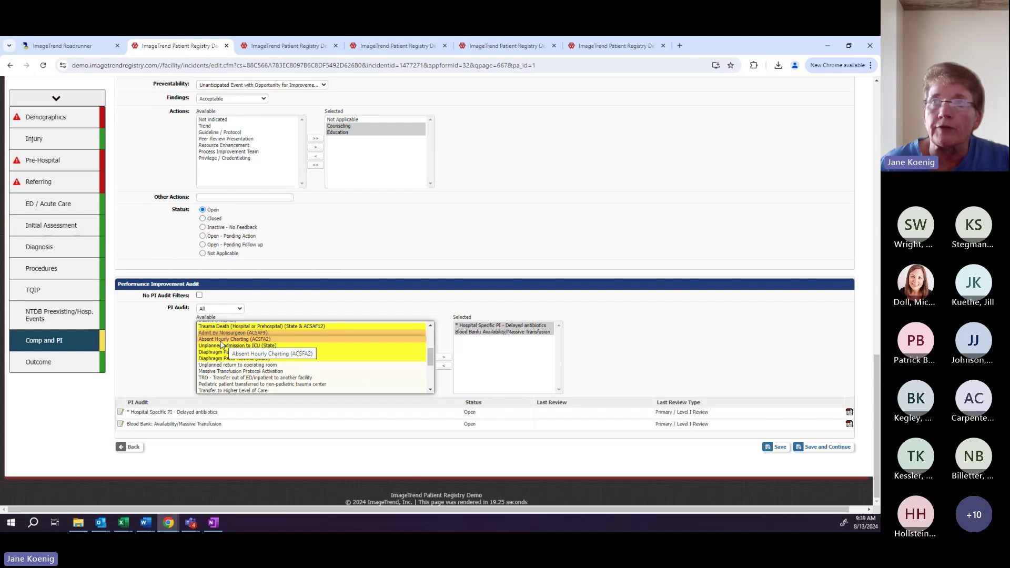
pyautogui.scroll(-2, 231, 353)
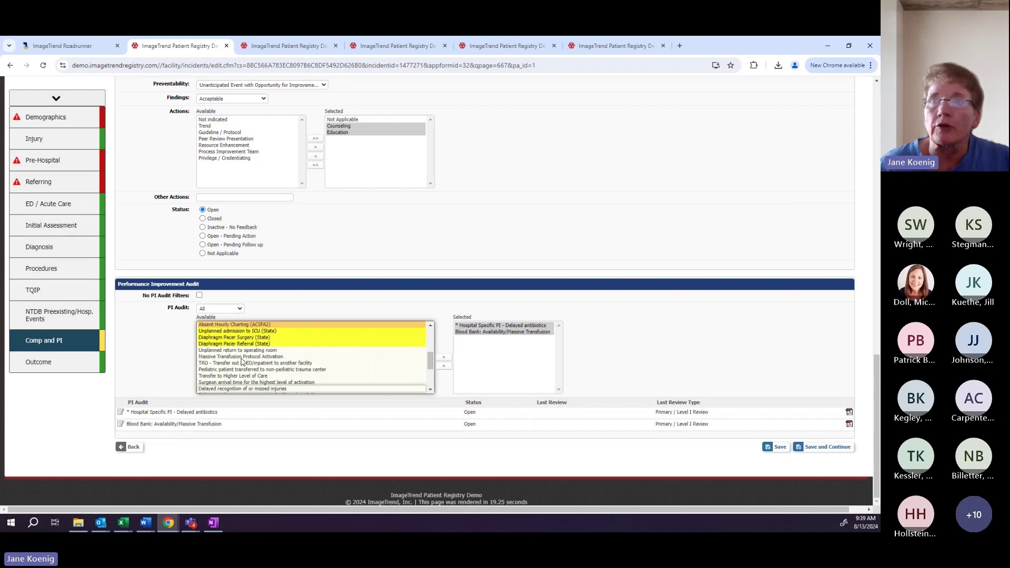
pyautogui.scroll(3, 241, 360)
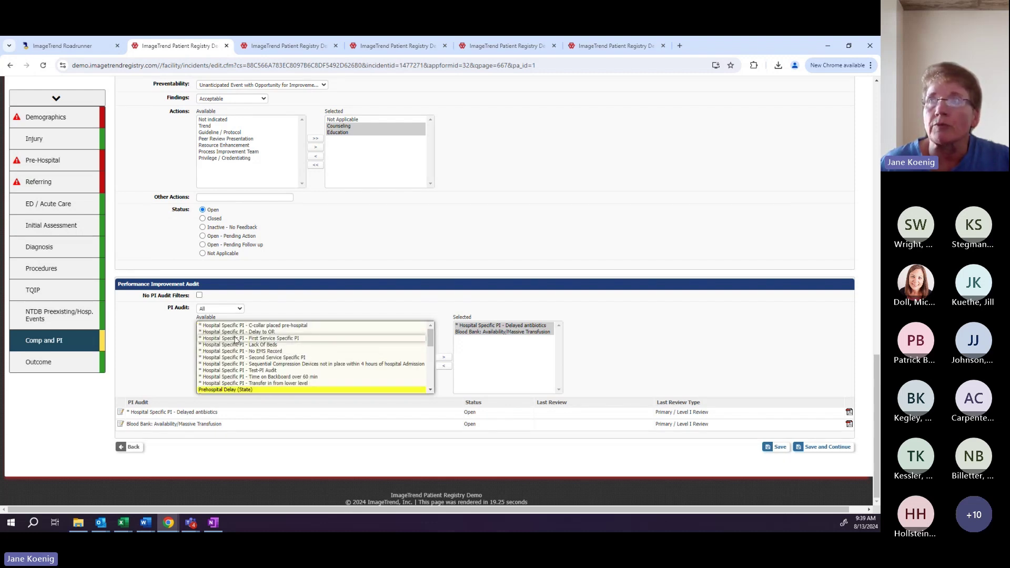
# Step: Open the Hospital Specific PI - Delayed antibiotics audit and examine its overview, existing review note and decision fields
pyautogui.click(121, 413)
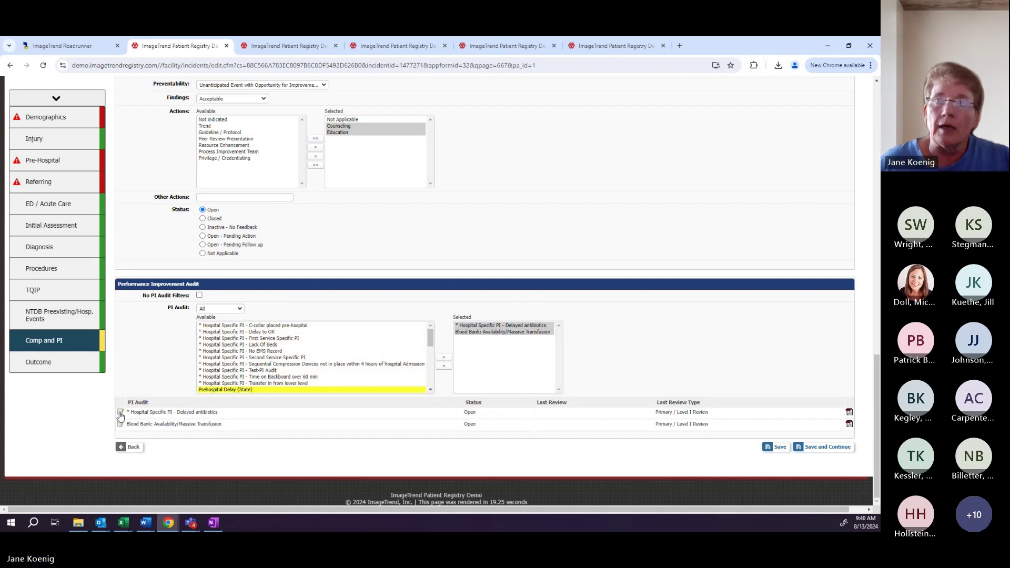
pyautogui.scroll(-4, 123, 413)
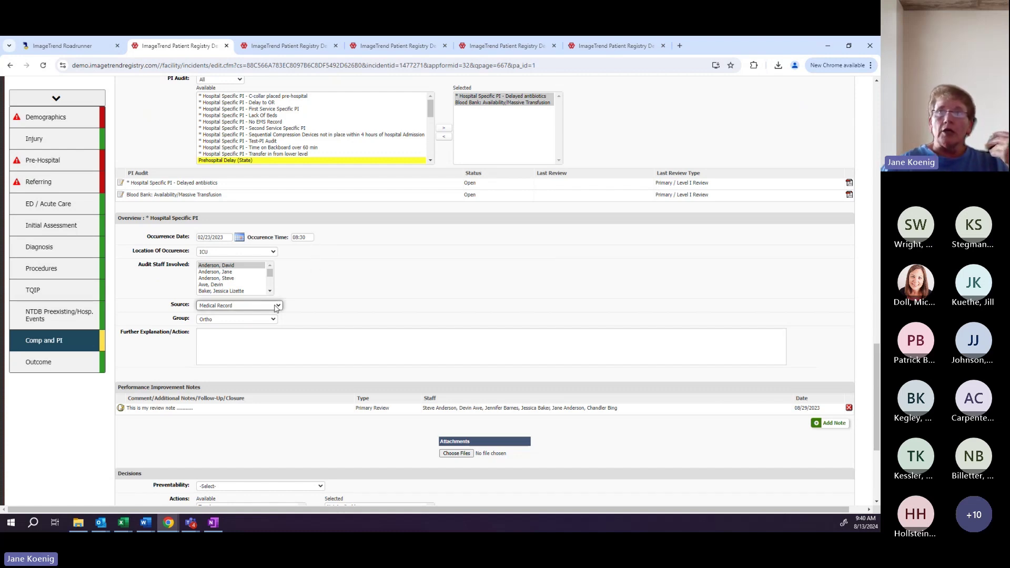
pyautogui.click(253, 332)
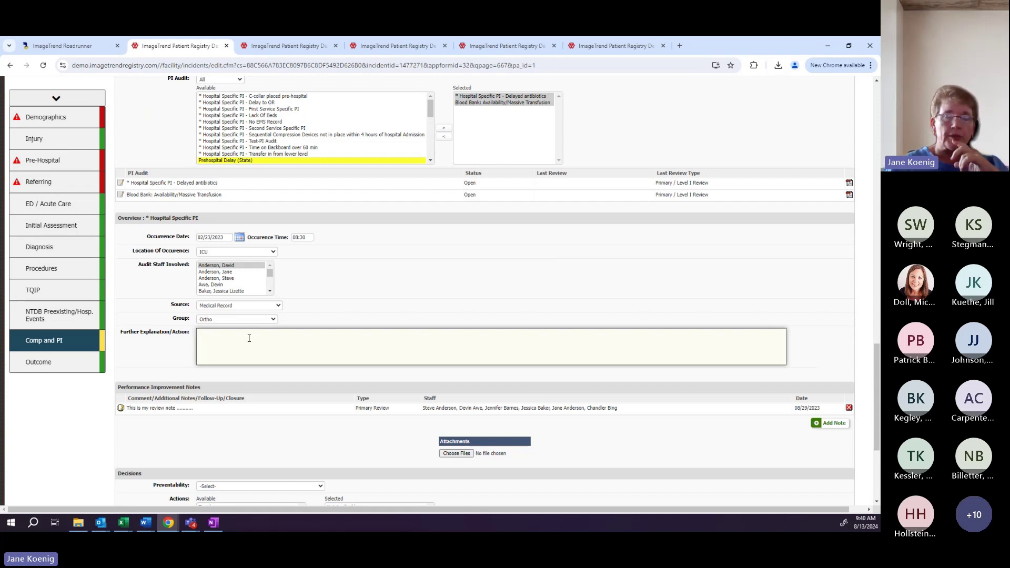
pyautogui.scroll(-2, 247, 339)
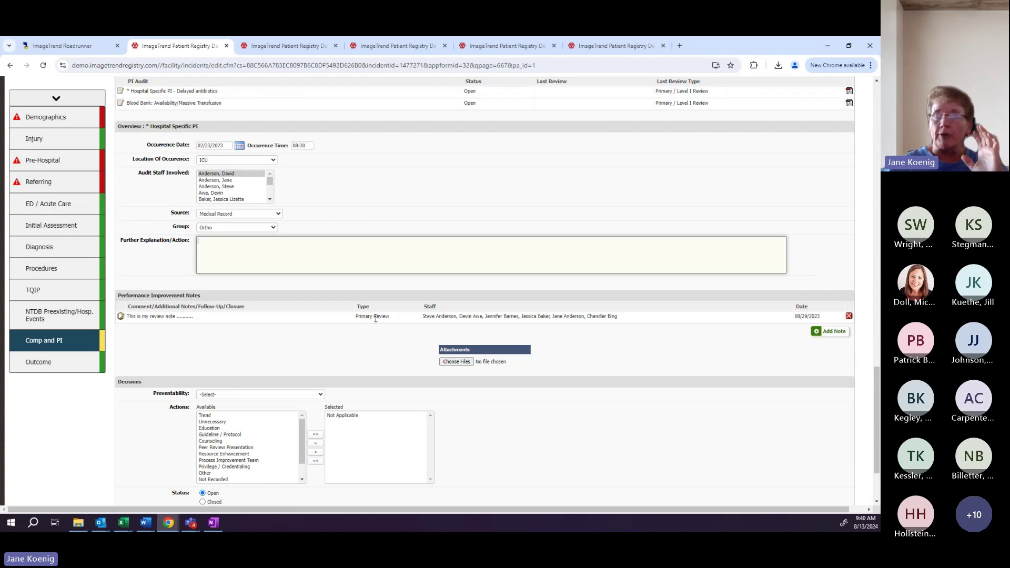
pyautogui.click(120, 316)
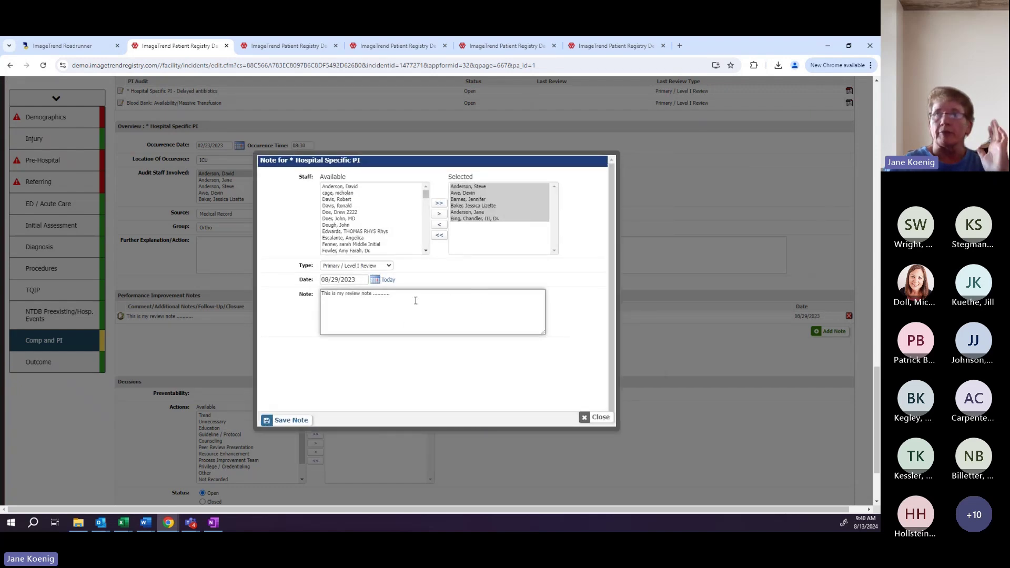
pyautogui.click(599, 418)
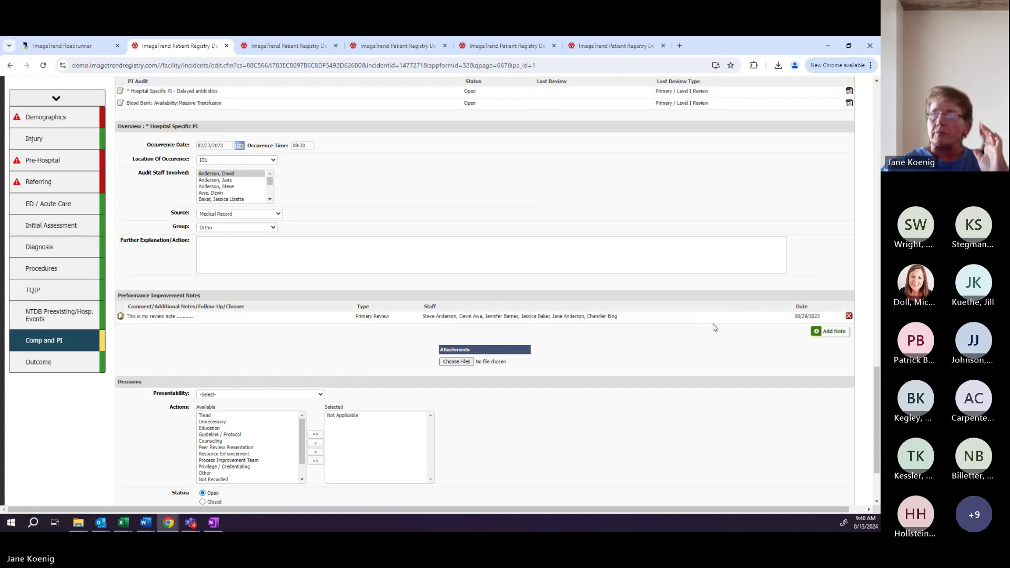
pyautogui.scroll(-2, 713, 327)
pyautogui.scroll(-1, 713, 327)
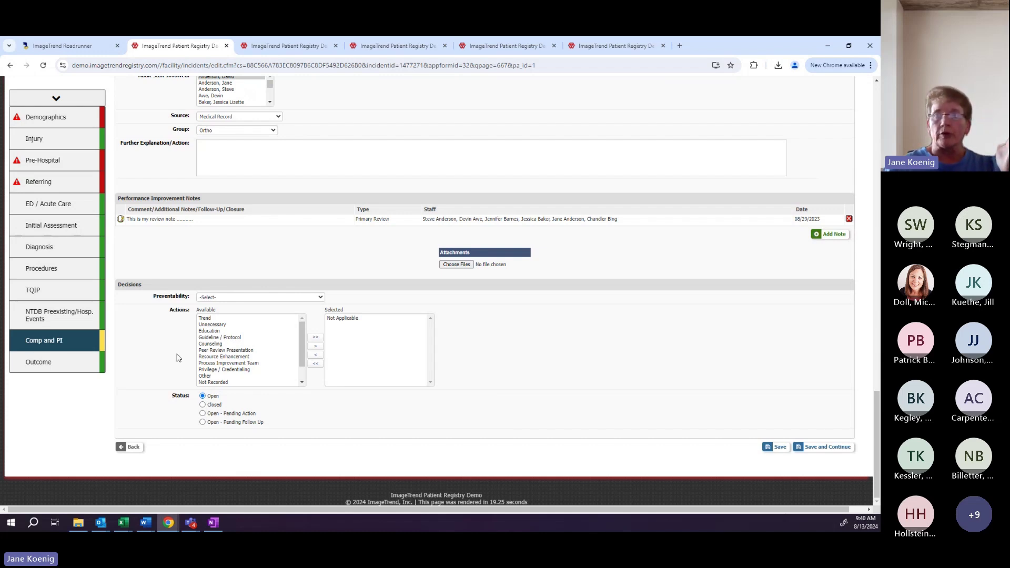
# Step: View the PDF report for the Alcohol Withdrawal Syndrome hospital event, then close it
pyautogui.scroll(3, 655, 374)
pyautogui.scroll(15, 657, 375)
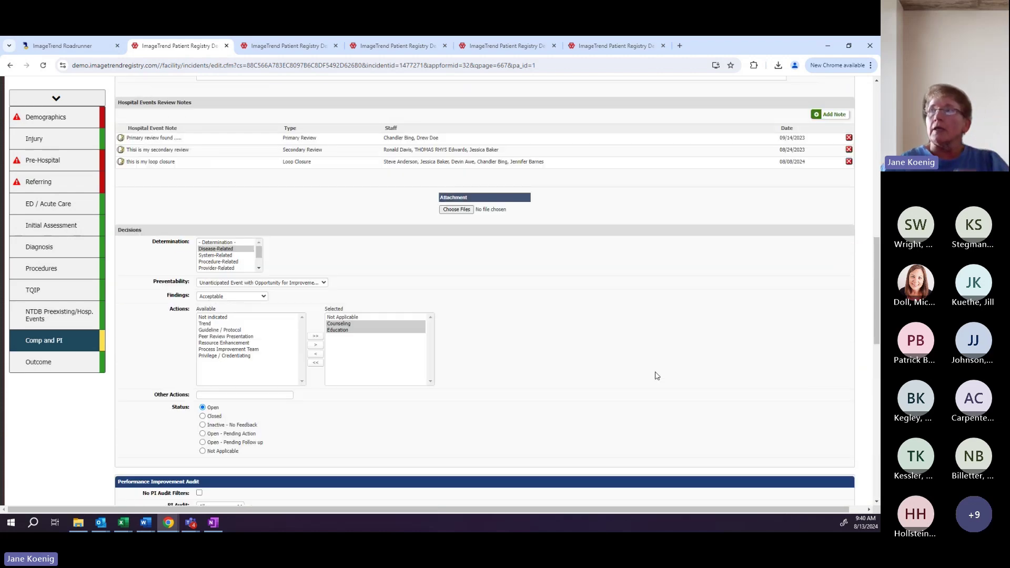
pyautogui.scroll(-2, 656, 377)
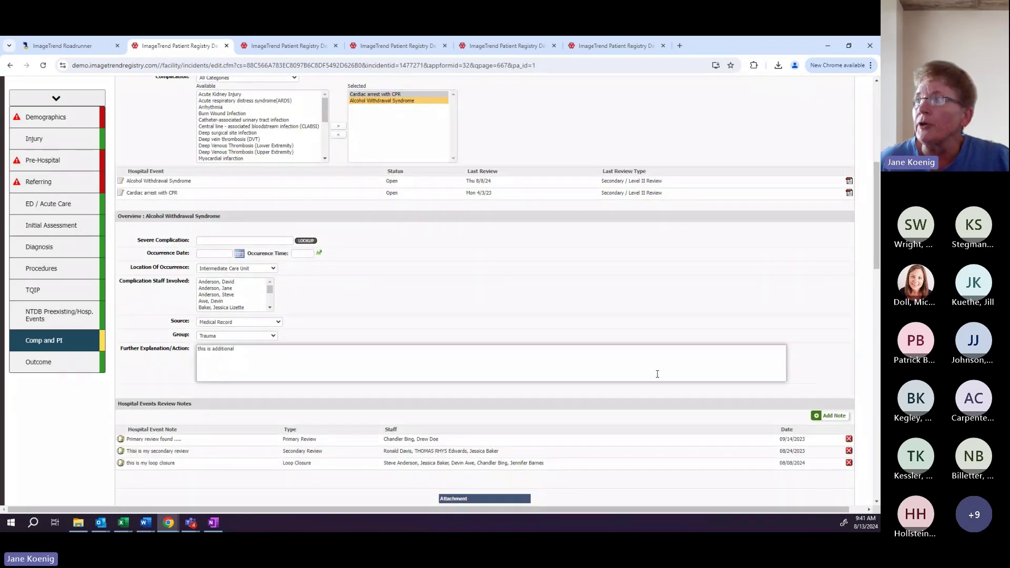
pyautogui.scroll(6, 657, 376)
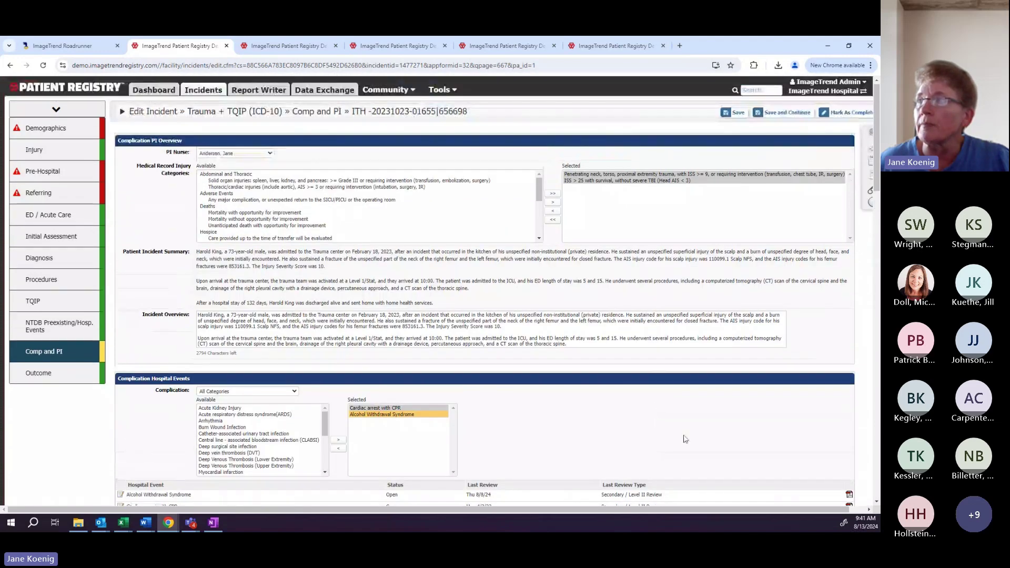
pyautogui.scroll(-1, 684, 439)
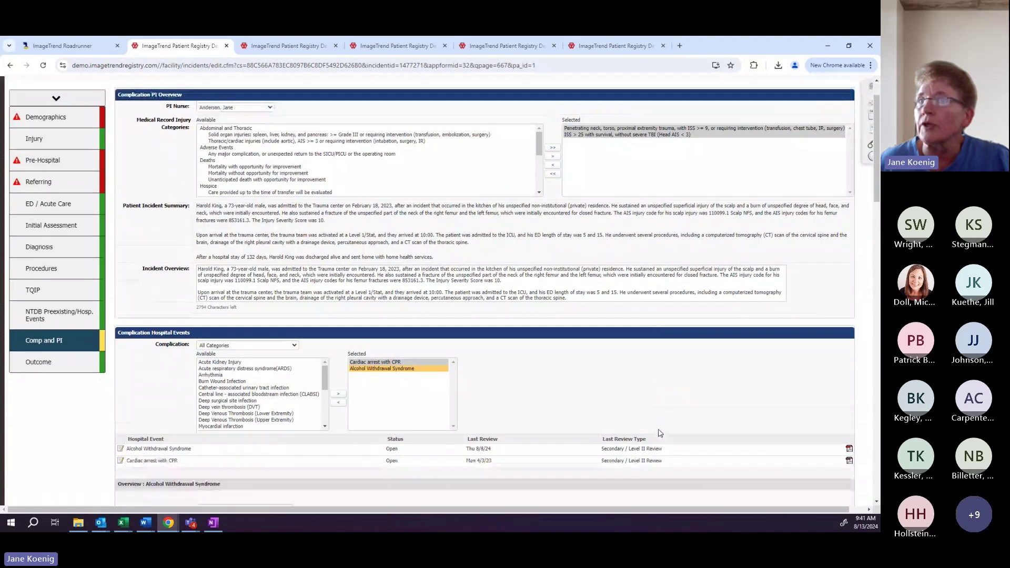
pyautogui.click(848, 449)
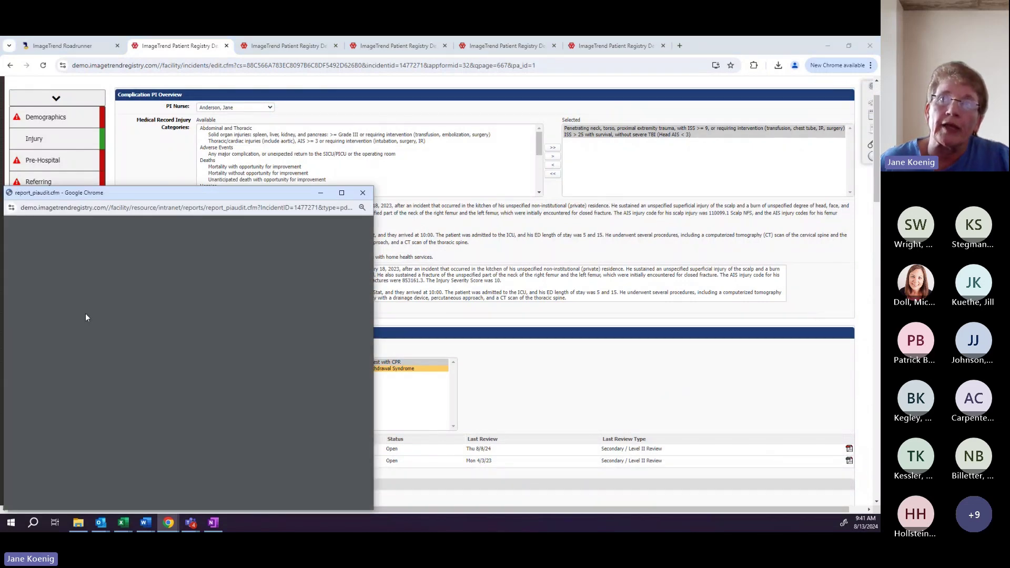
pyautogui.scroll(-5, 137, 322)
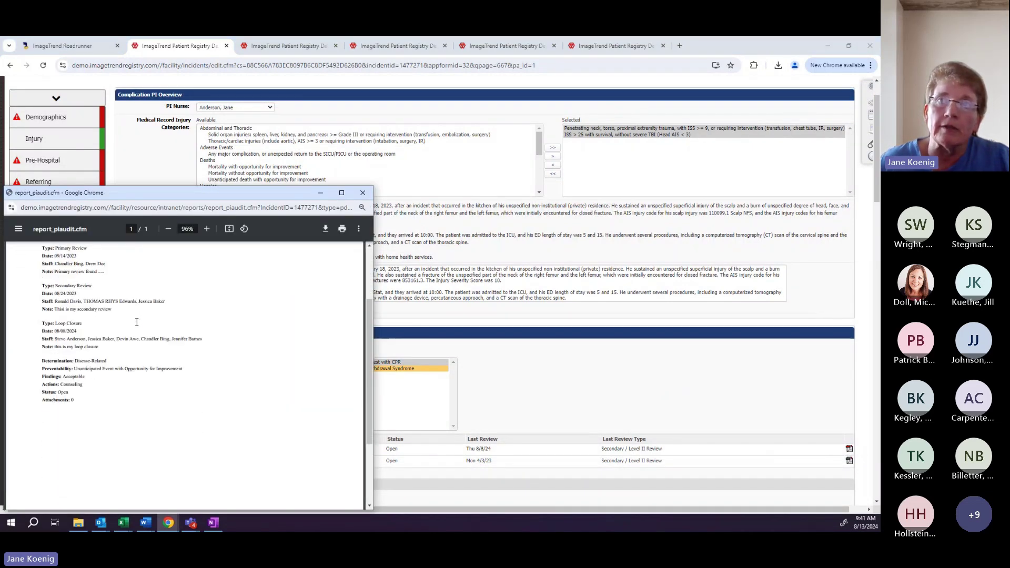
pyautogui.scroll(3, 137, 322)
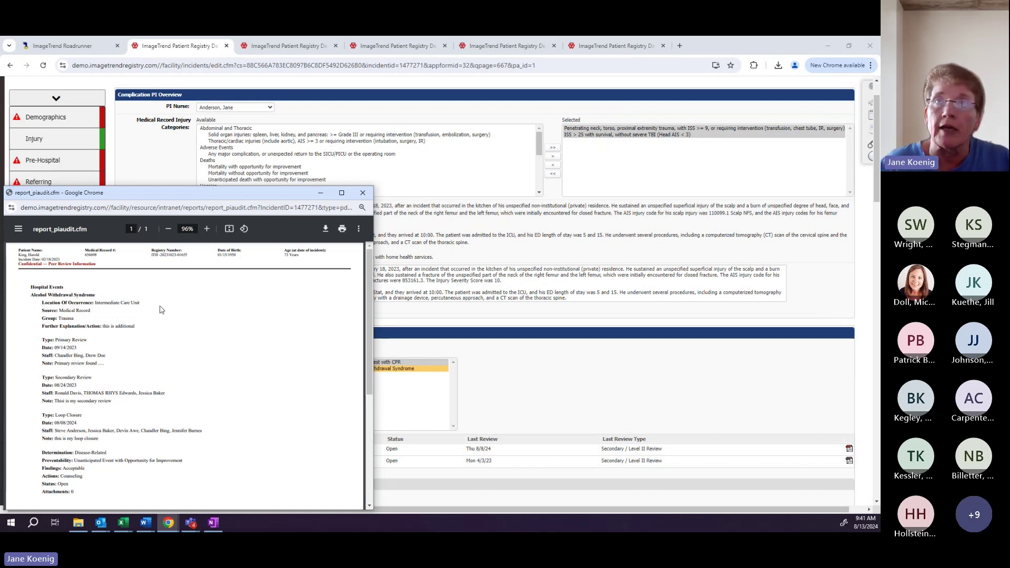
pyautogui.click(362, 193)
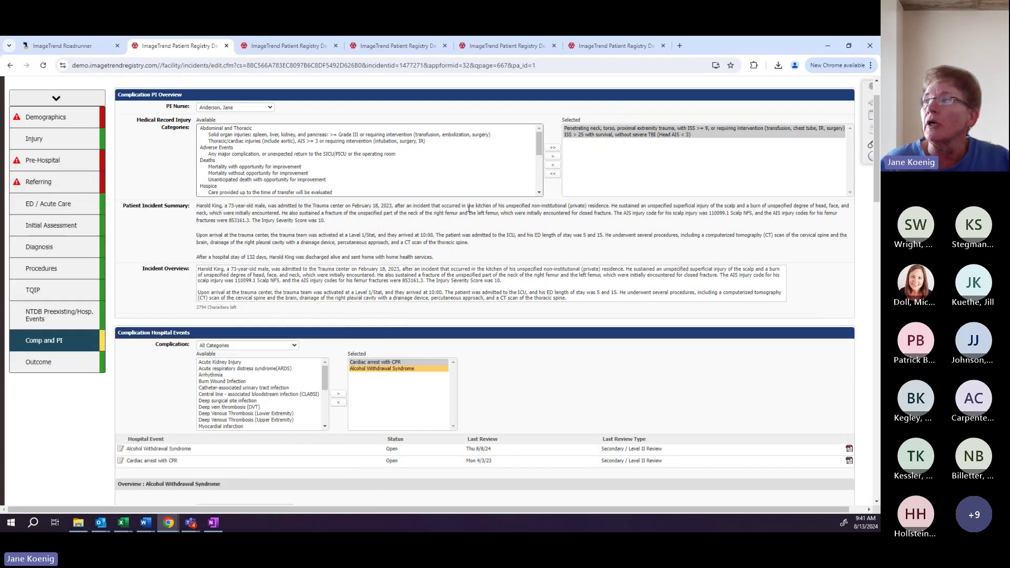
# Step: Generate the incident's PI report as a PDF with the Overview, Hospital Events and PI Audits sections and read through it
pyautogui.click(869, 509)
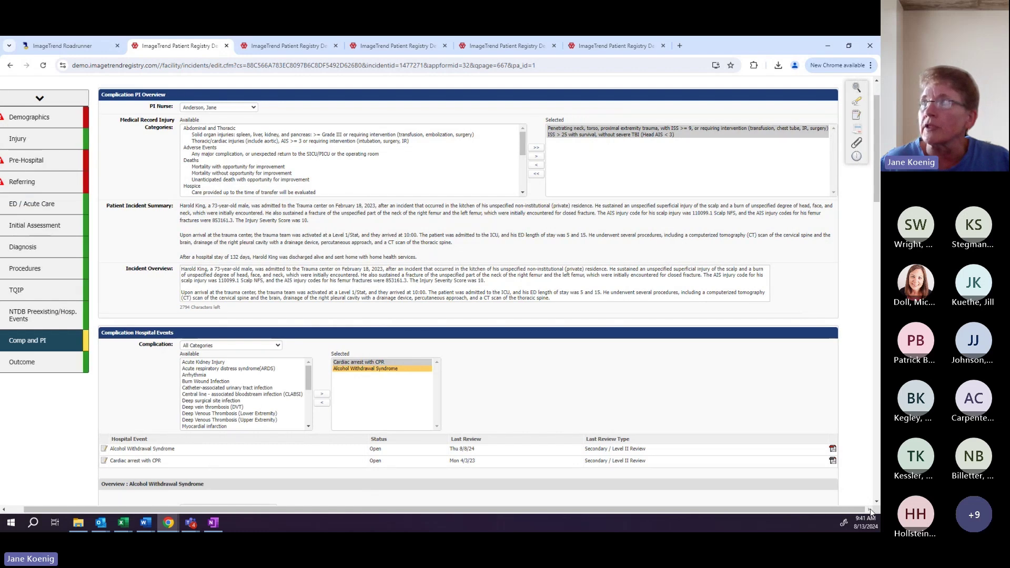
pyautogui.click(856, 157)
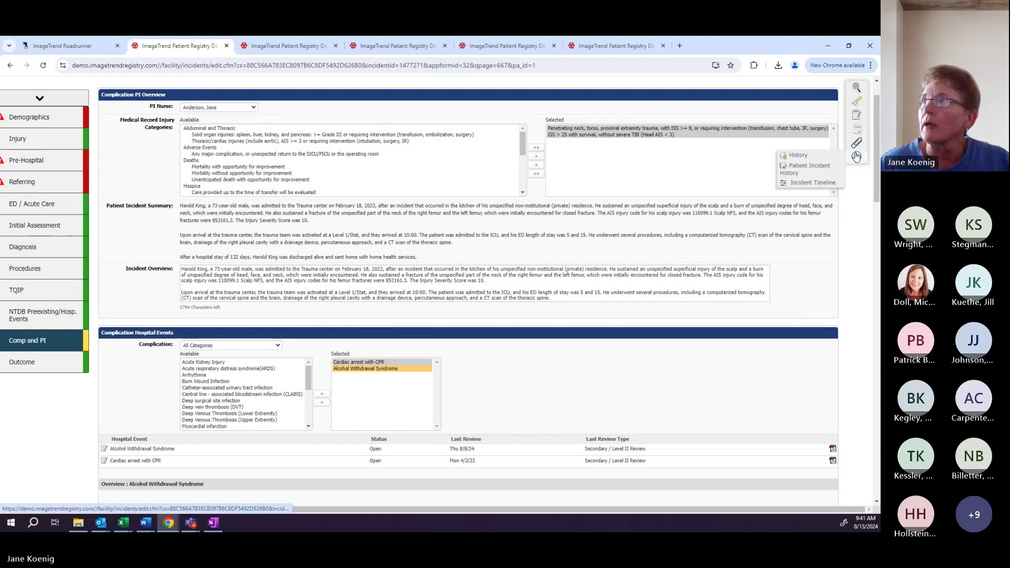
pyautogui.click(854, 131)
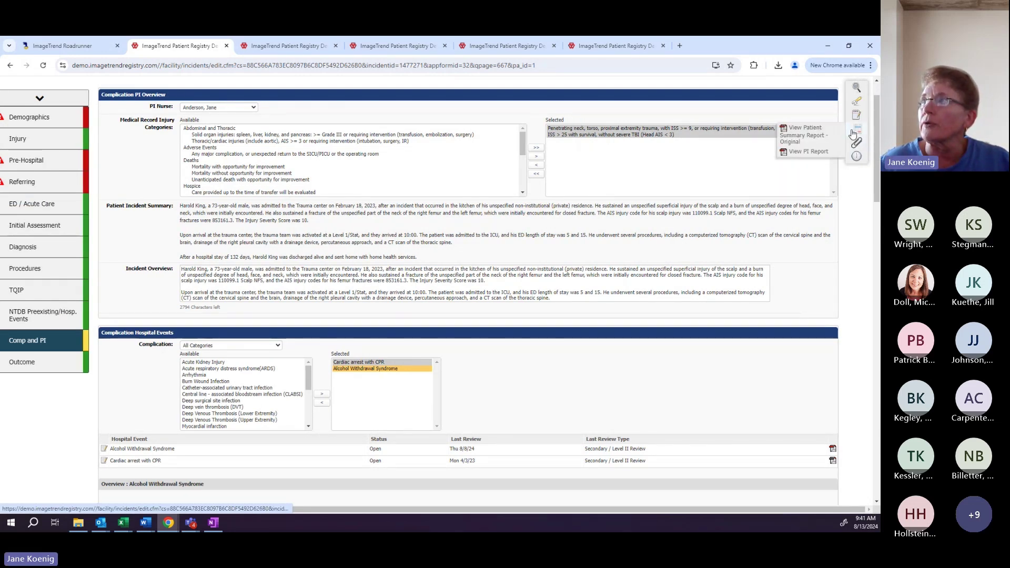
pyautogui.click(809, 152)
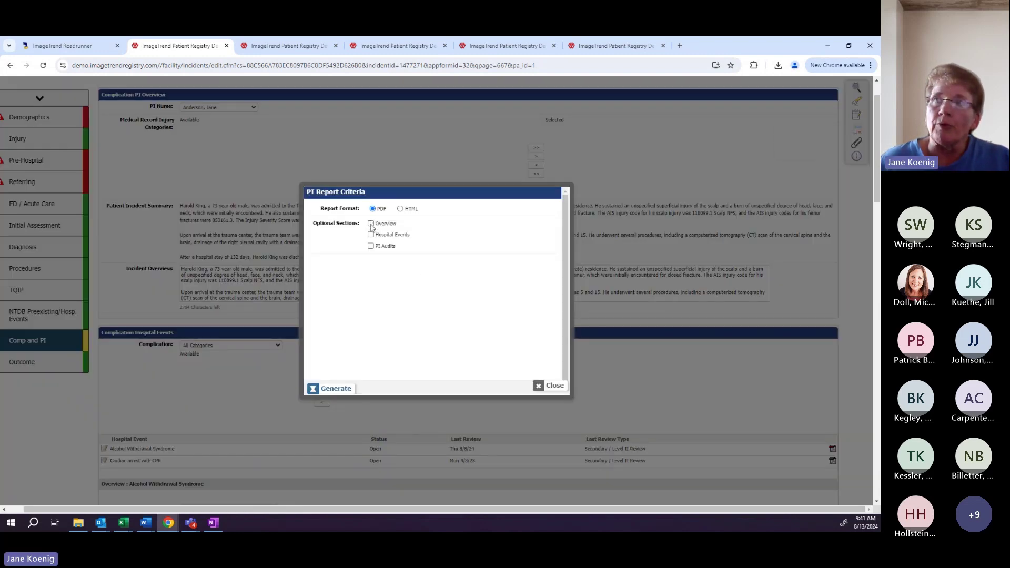
pyautogui.click(371, 223)
pyautogui.click(370, 235)
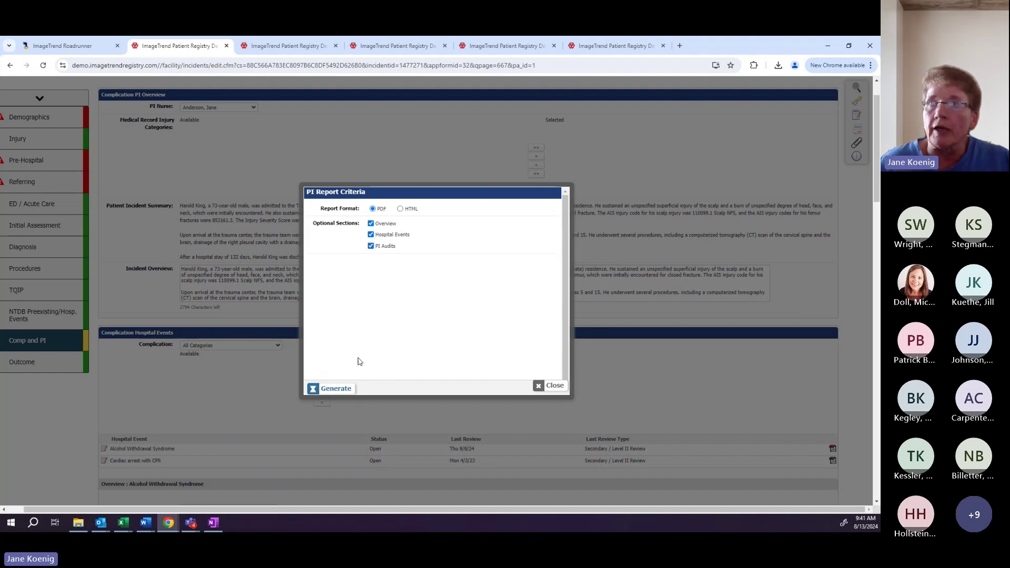
pyautogui.click(342, 390)
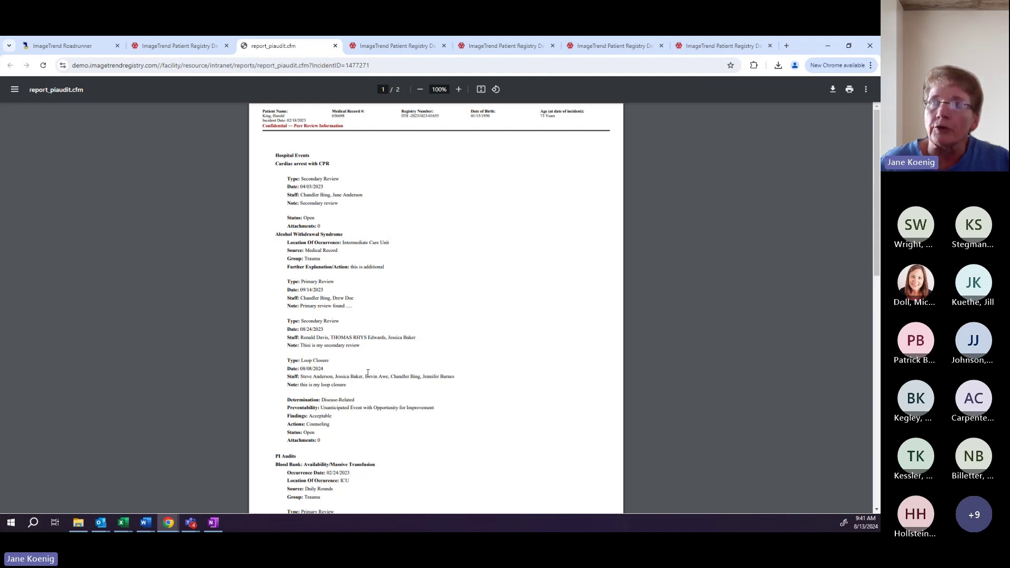
pyautogui.scroll(-2, 371, 370)
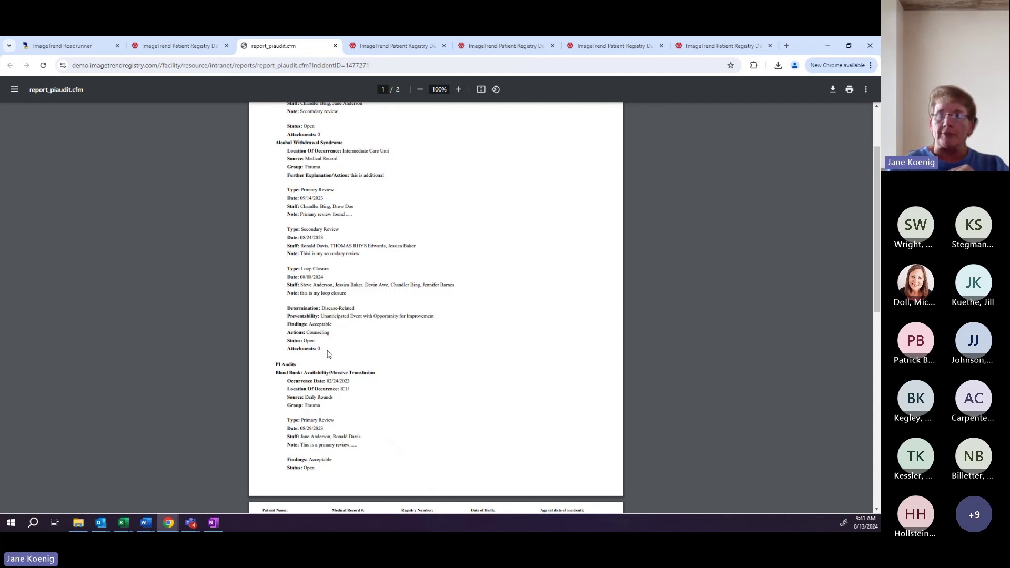
# Step: Return to the incident's Comp and PI page and review the Alcohol Withdrawal Syndrome event's overview, review notes and attachment area
pyautogui.click(194, 48)
pyautogui.click(557, 389)
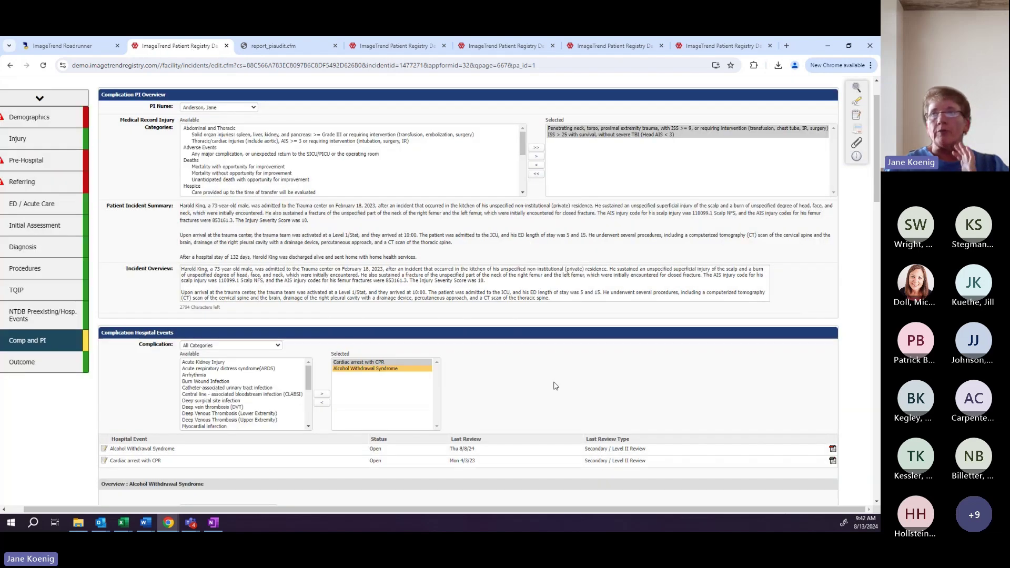
pyautogui.scroll(-3, 512, 351)
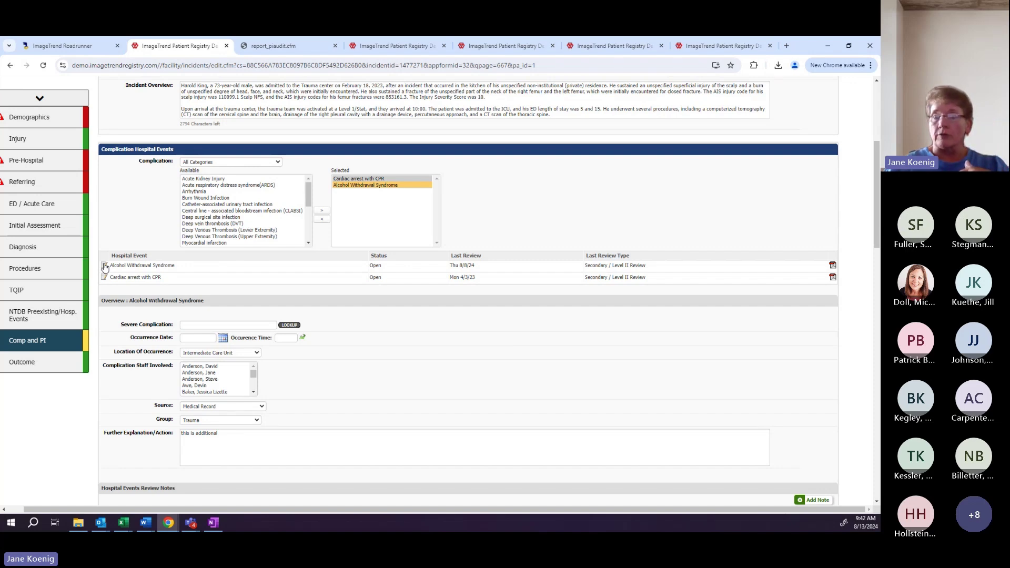
pyautogui.scroll(-3, 441, 396)
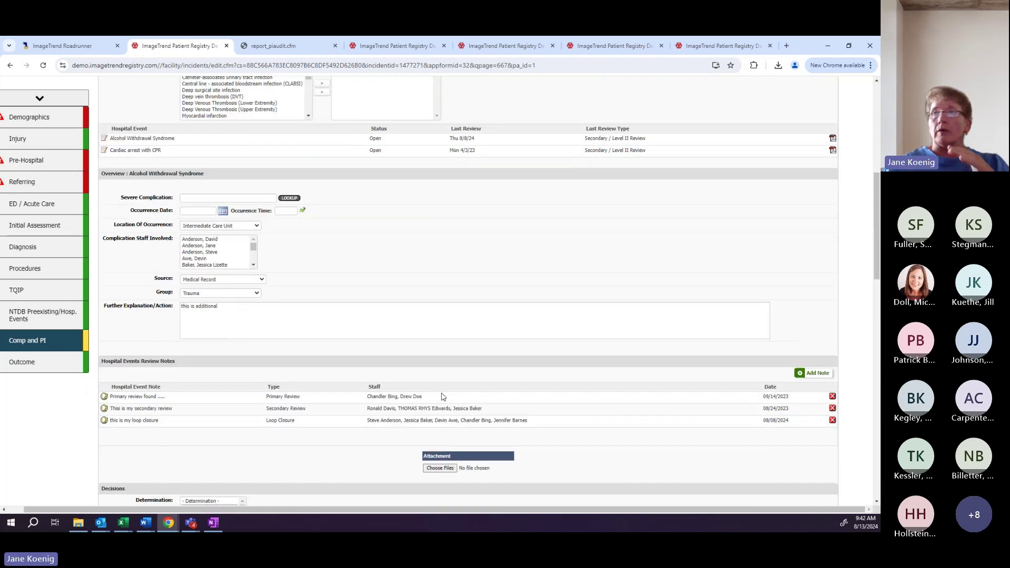
pyautogui.scroll(-1, 442, 396)
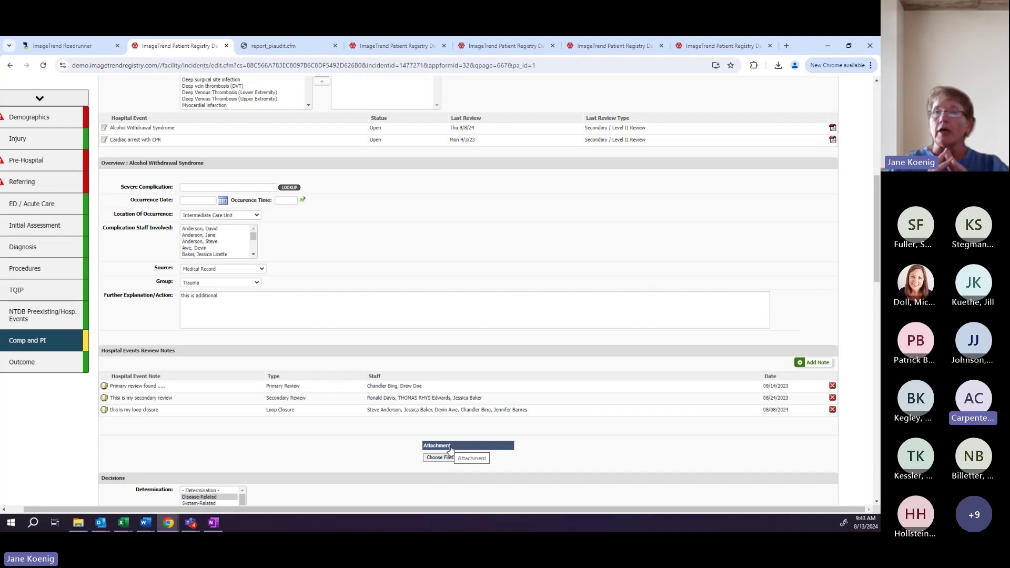
pyautogui.scroll(2, 420, 213)
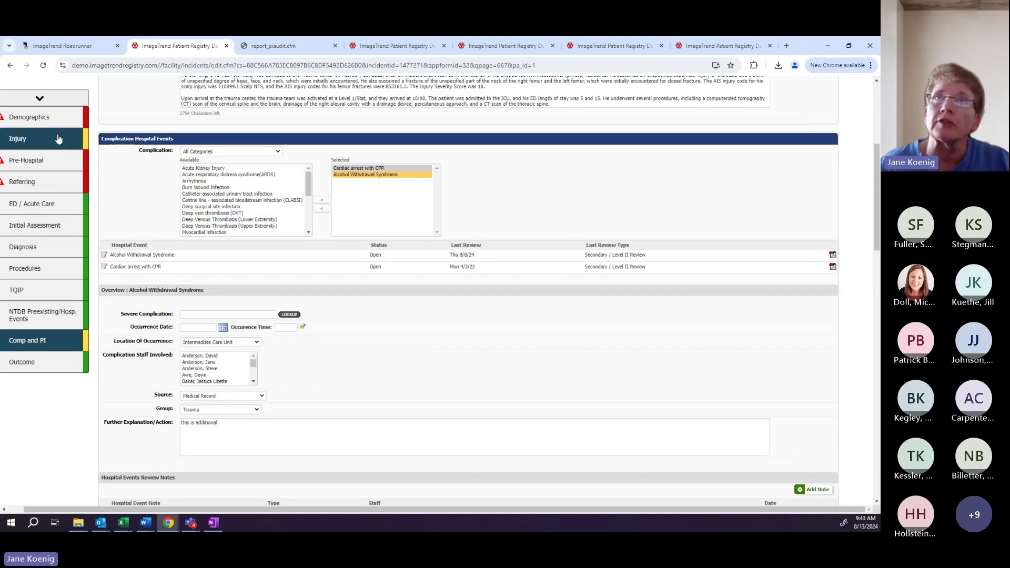
# Step: Open the incident's Demographics page and look through its patient information, registrar notes and facility questions
pyautogui.scroll(5, 57, 138)
pyautogui.click(50, 135)
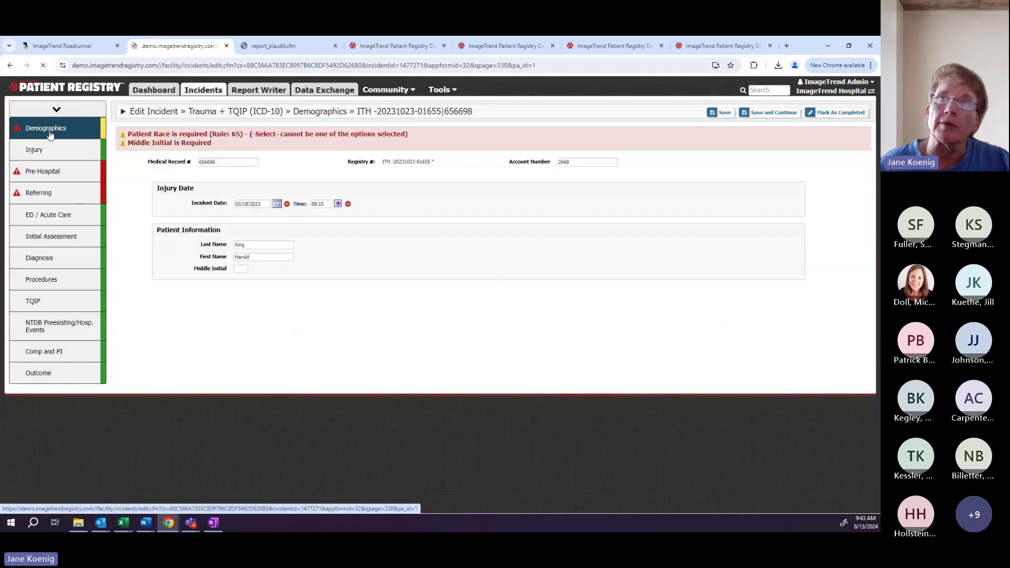
pyautogui.scroll(-3, 124, 294)
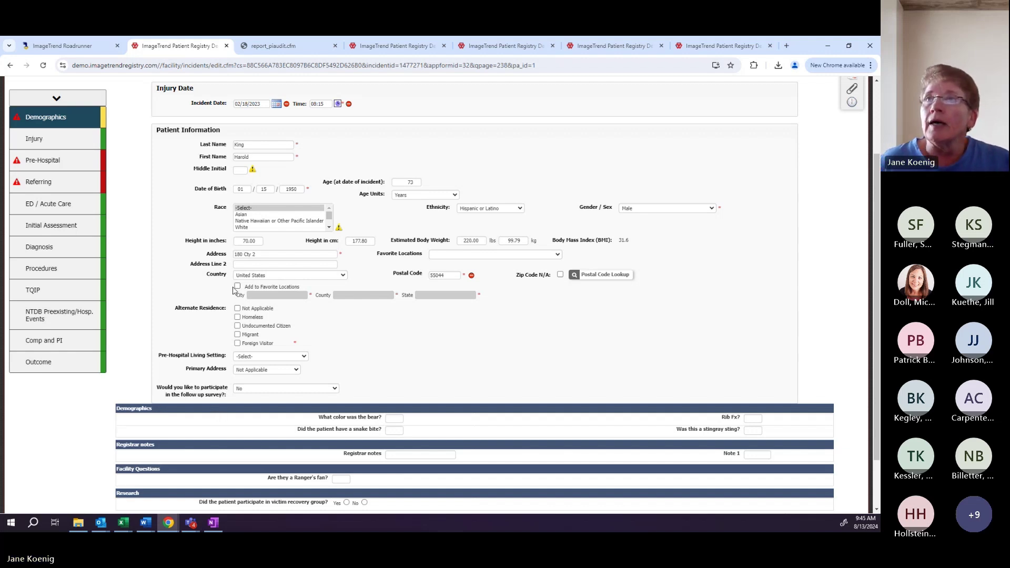
# Step: On the Initial Assessment page, open the data dictionary details for Glasgow Coma Score 40 (Verbal) and read through them
pyautogui.click(43, 228)
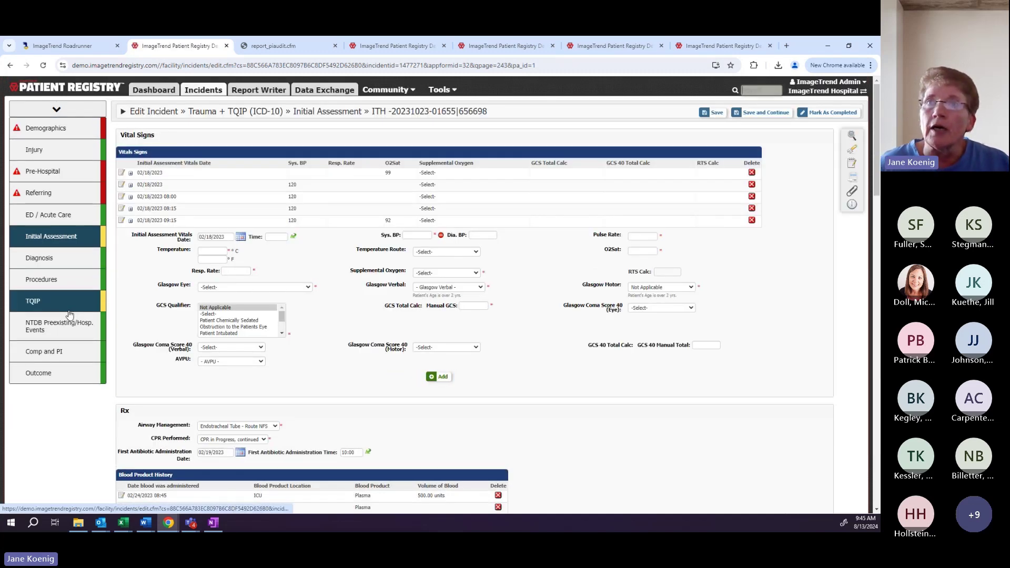
pyautogui.moveTo(142, 349)
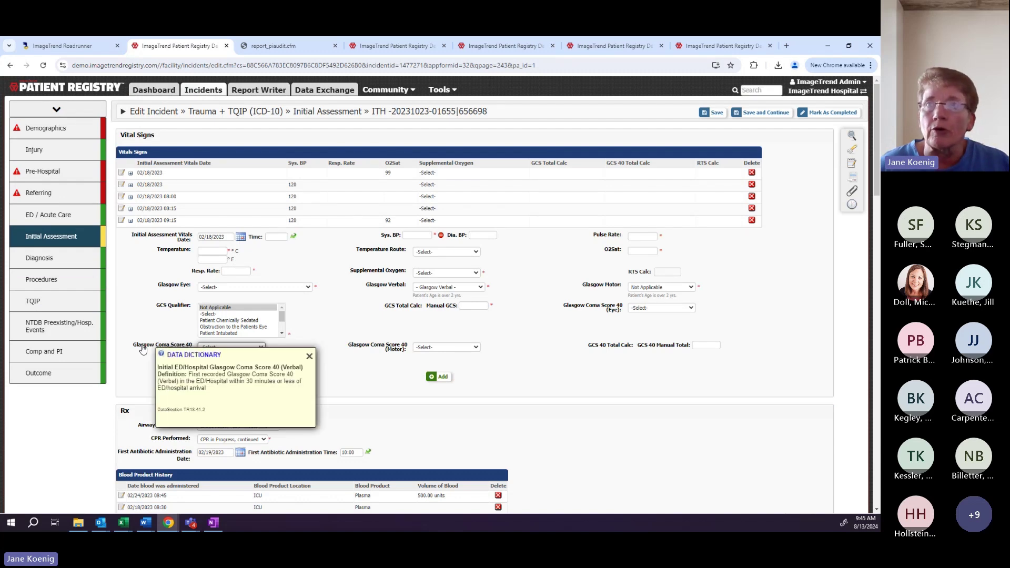
pyautogui.click(186, 411)
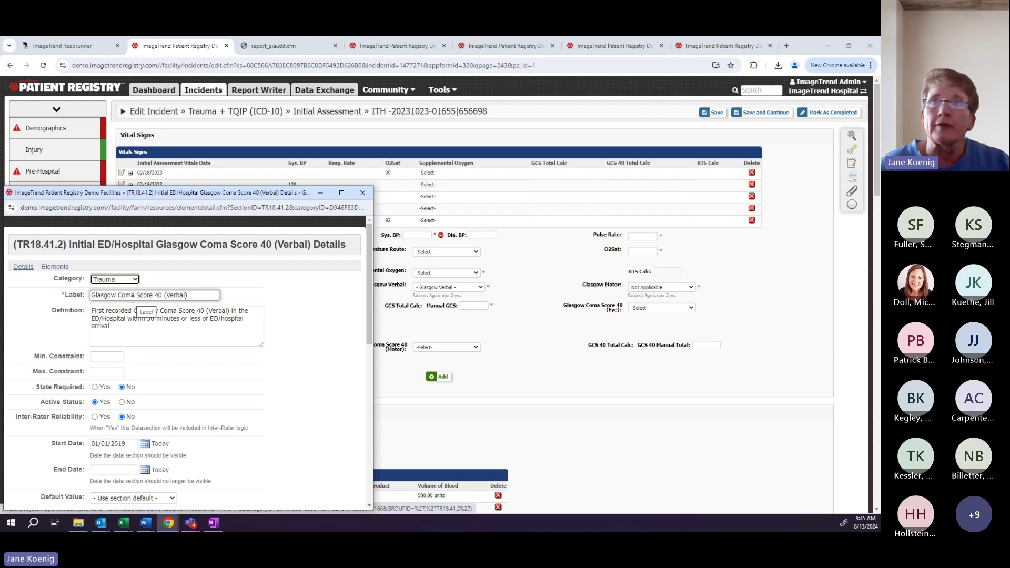
pyautogui.scroll(-4, 258, 315)
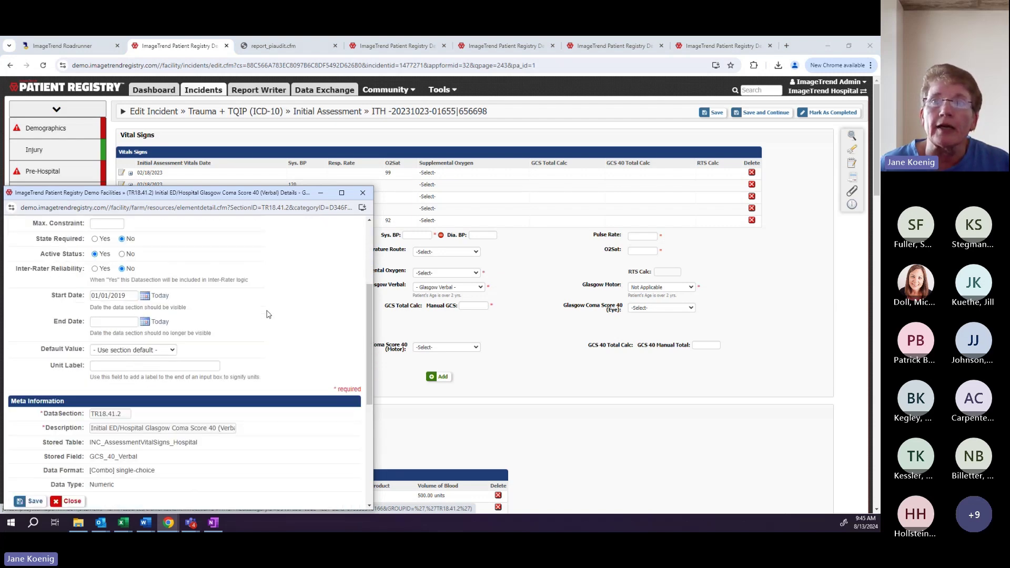
pyautogui.scroll(5, 267, 313)
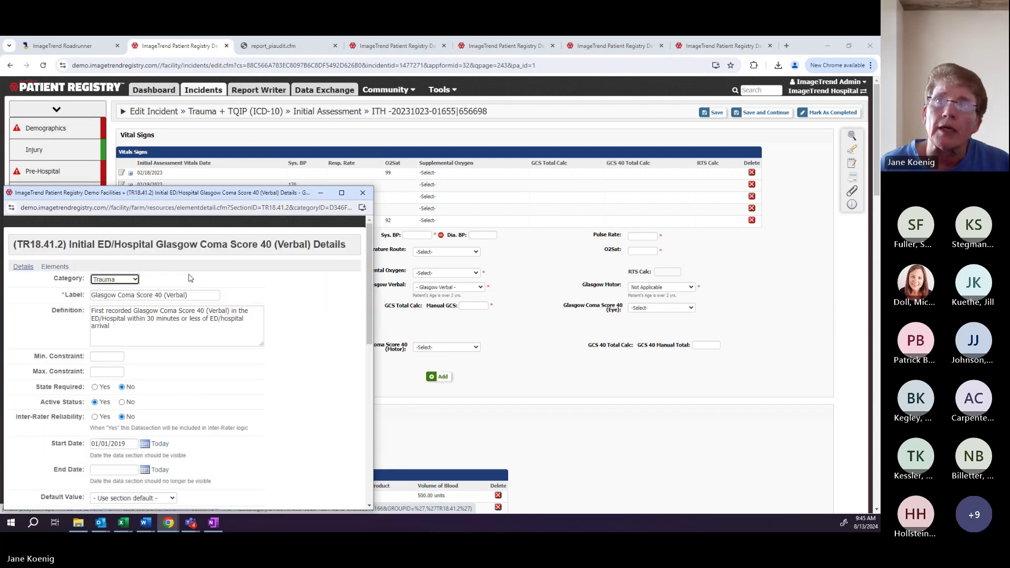
# Step: Examine the list of data elements for Glasgow Coma Score 40 (Verbal), then close its details window
pyautogui.click(55, 267)
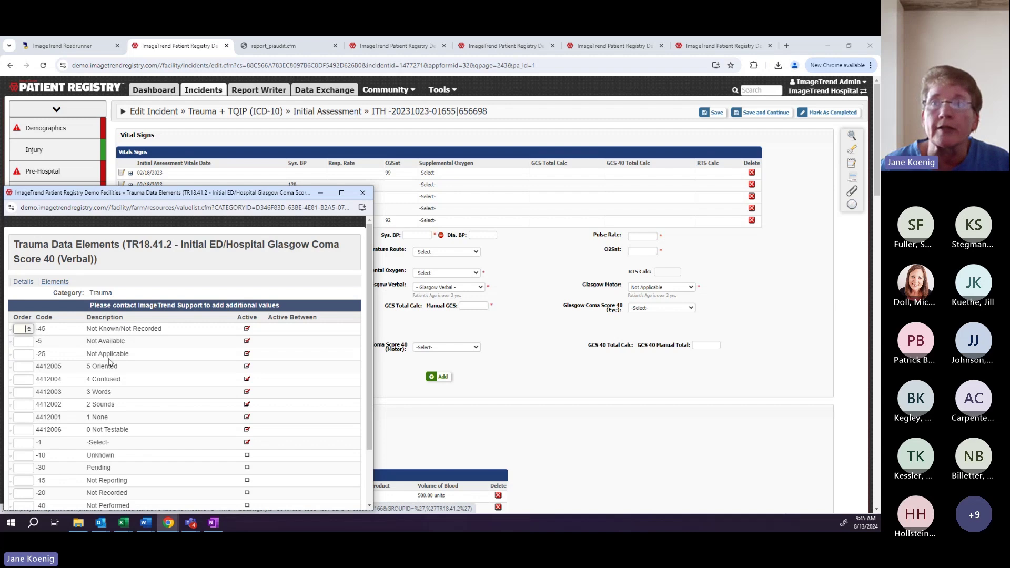
pyautogui.scroll(-2, 131, 370)
pyautogui.scroll(2, 131, 369)
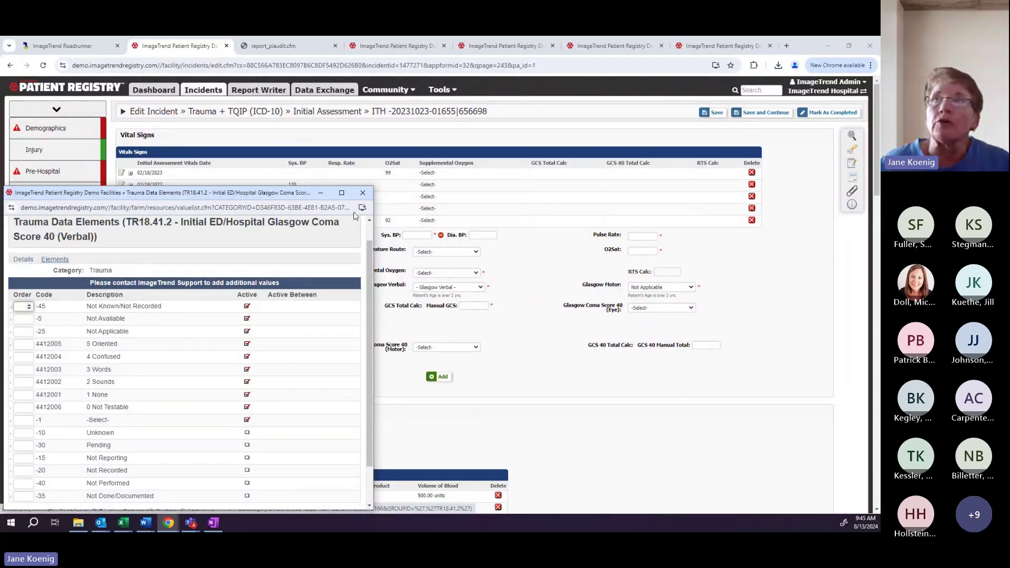
pyautogui.click(362, 193)
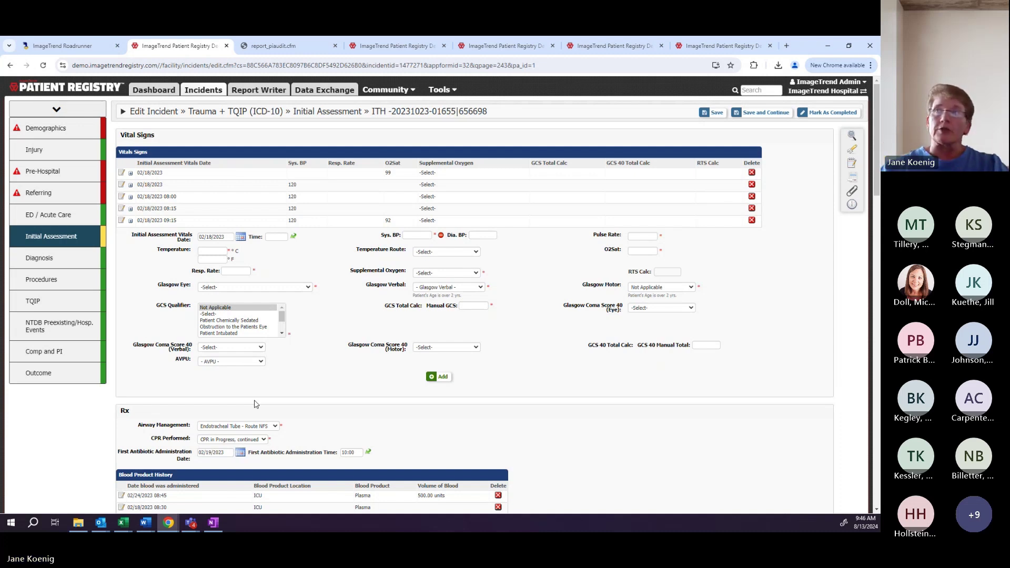
# Step: Revisit Demographics, then look through the Outcome page's discharge, ventilator, admission log, disability and disposition sections
pyautogui.click(63, 129)
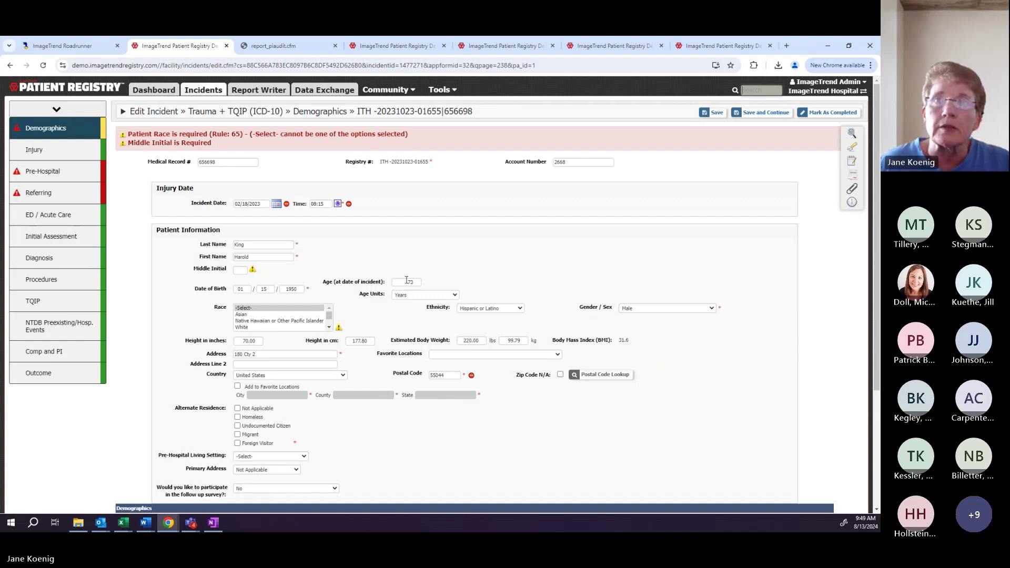
pyautogui.click(71, 377)
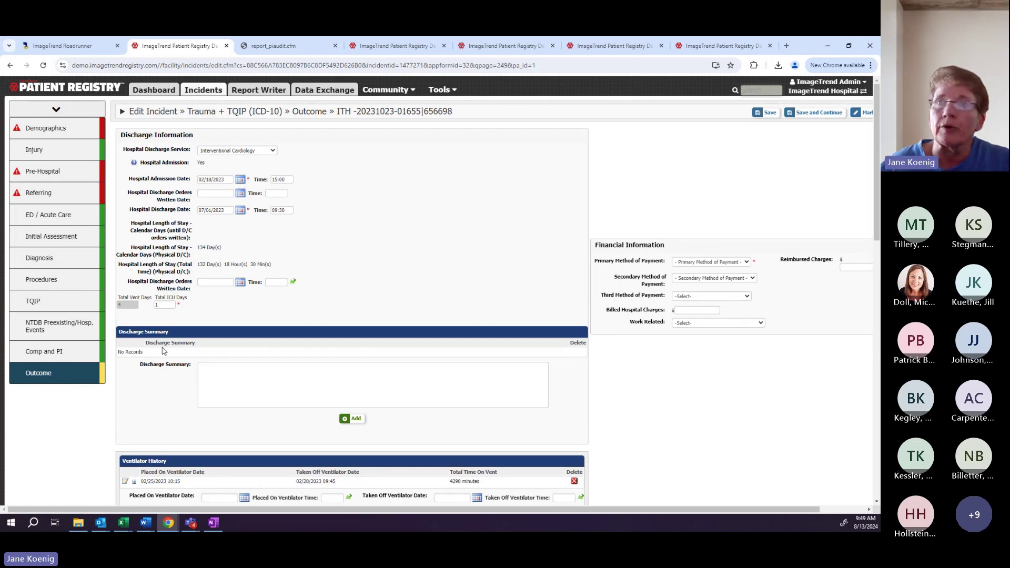
pyautogui.scroll(-3, 163, 350)
pyautogui.scroll(-1, 163, 351)
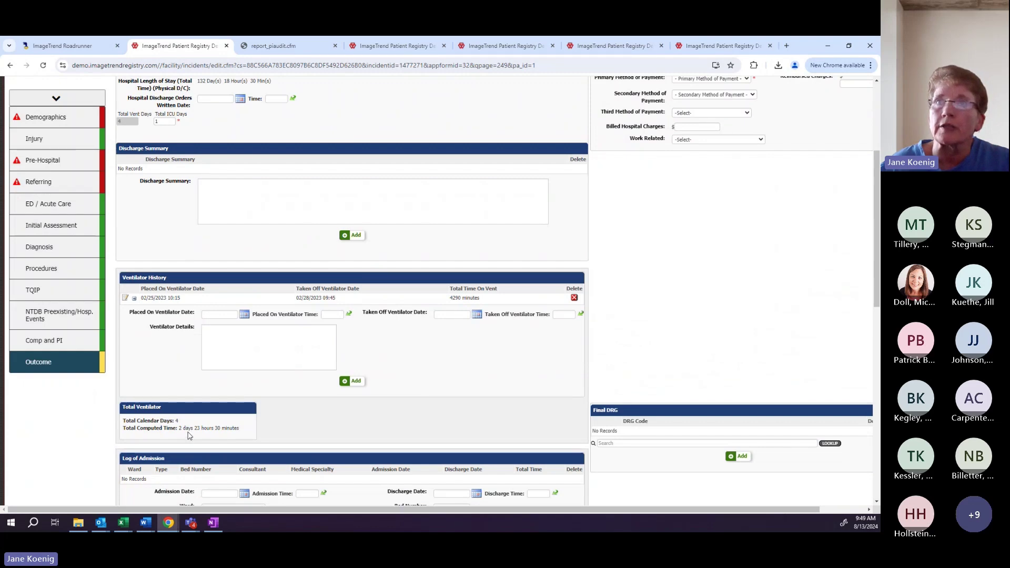
pyautogui.scroll(-3, 173, 430)
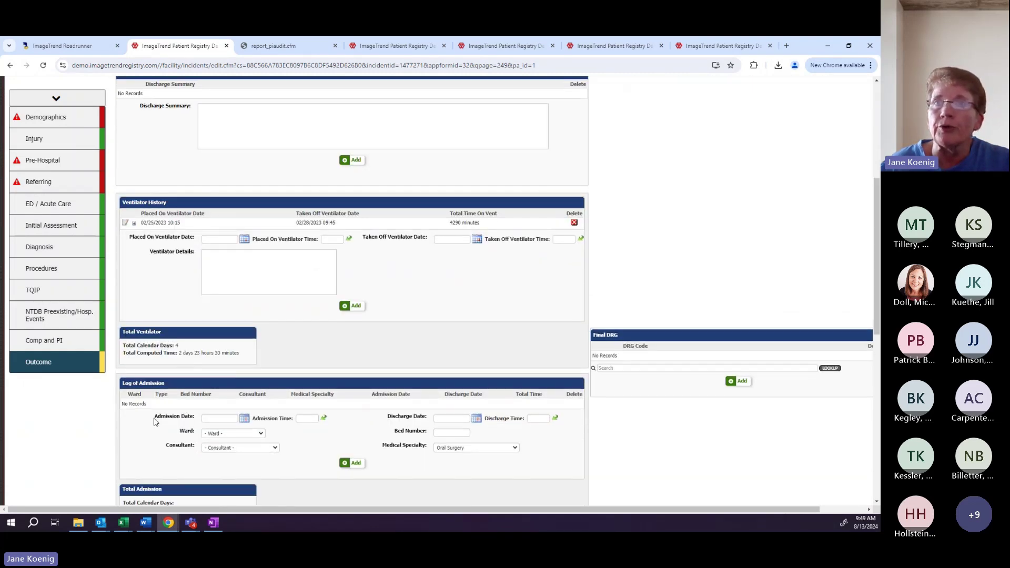
pyautogui.scroll(-5, 154, 421)
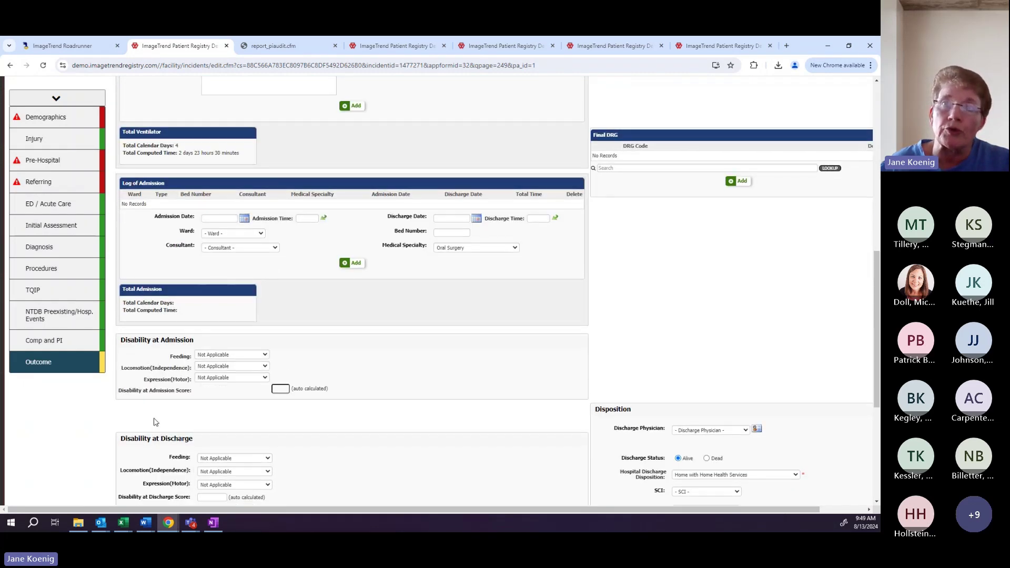
pyautogui.scroll(-3, 154, 420)
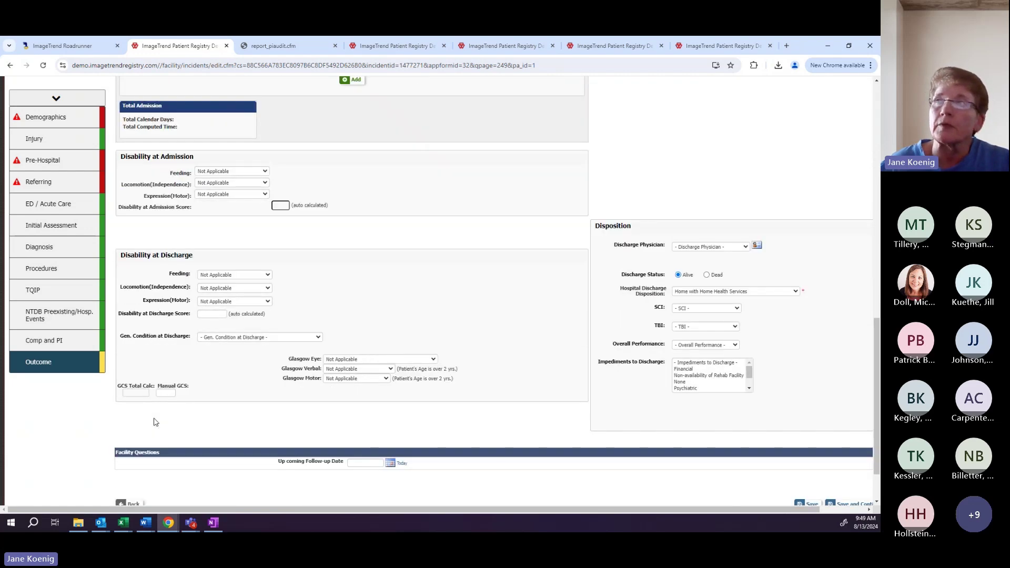
pyautogui.scroll(4, 154, 420)
pyautogui.scroll(10, 154, 421)
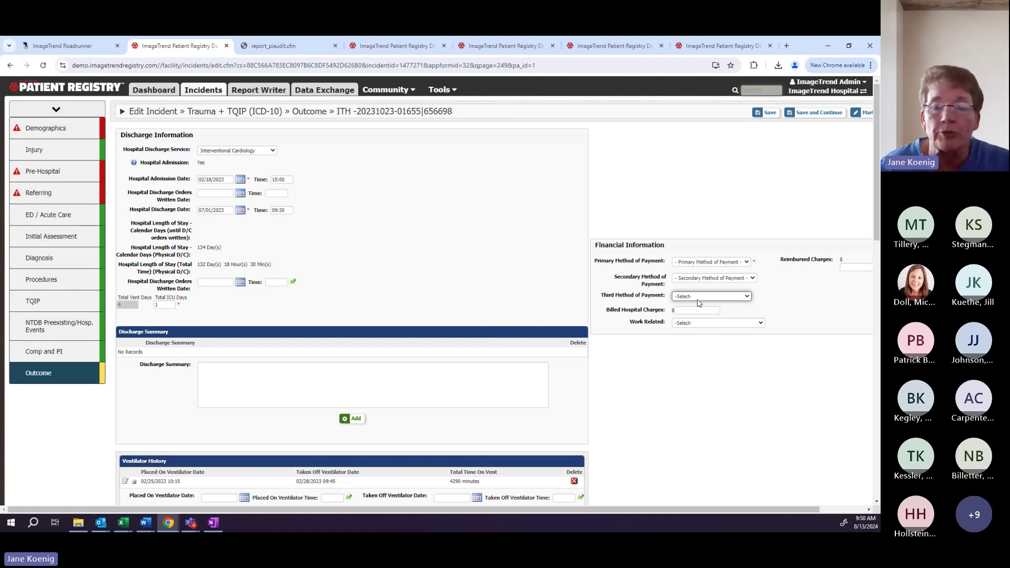
# Step: Review the Discharge Summary entry field, Ventilator History and Log of Admission on the Outcome page
pyautogui.scroll(-2, 287, 301)
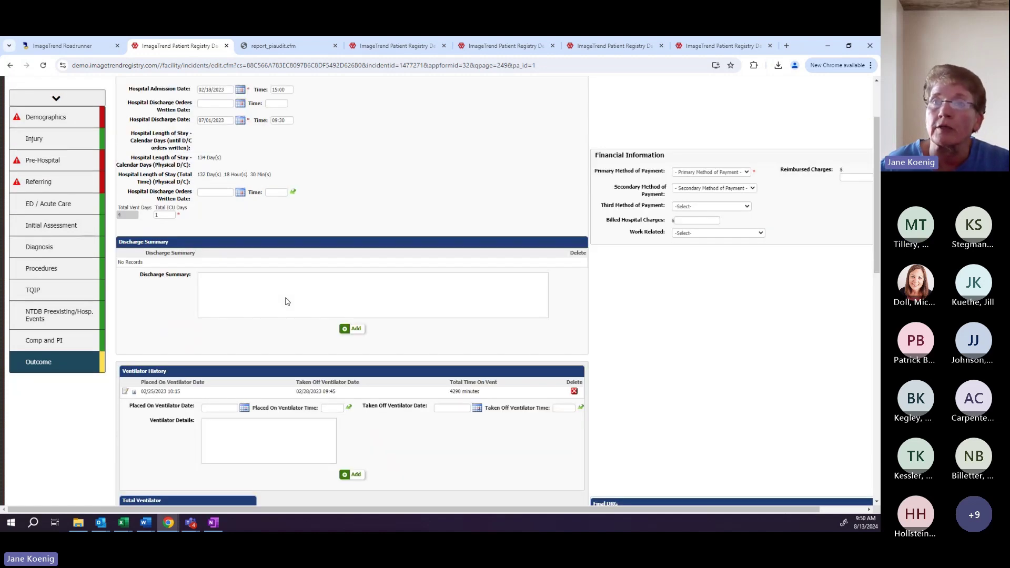
pyautogui.scroll(-2, 287, 301)
pyautogui.scroll(1, 287, 301)
pyautogui.click(248, 249)
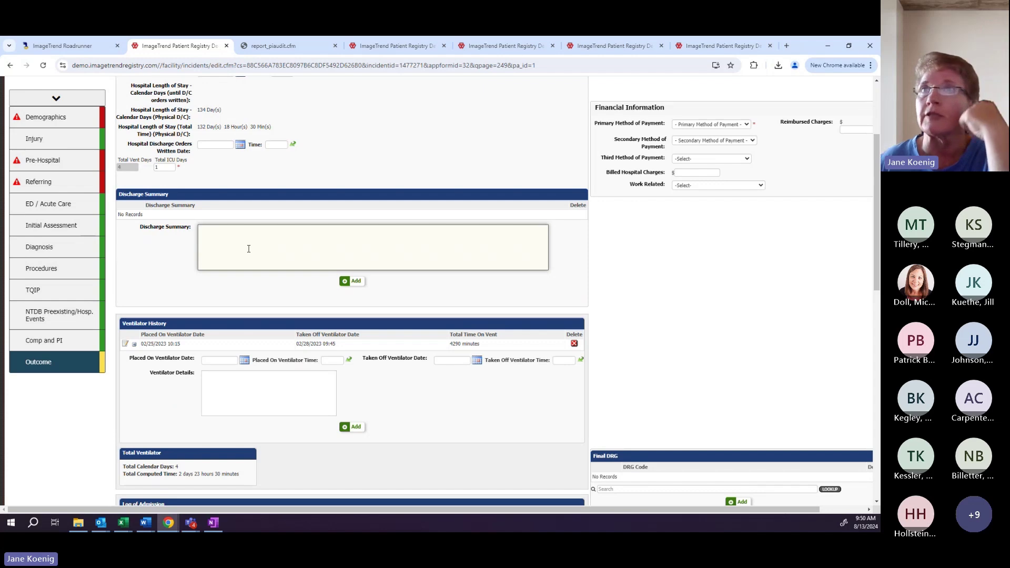
pyautogui.scroll(-6, 248, 248)
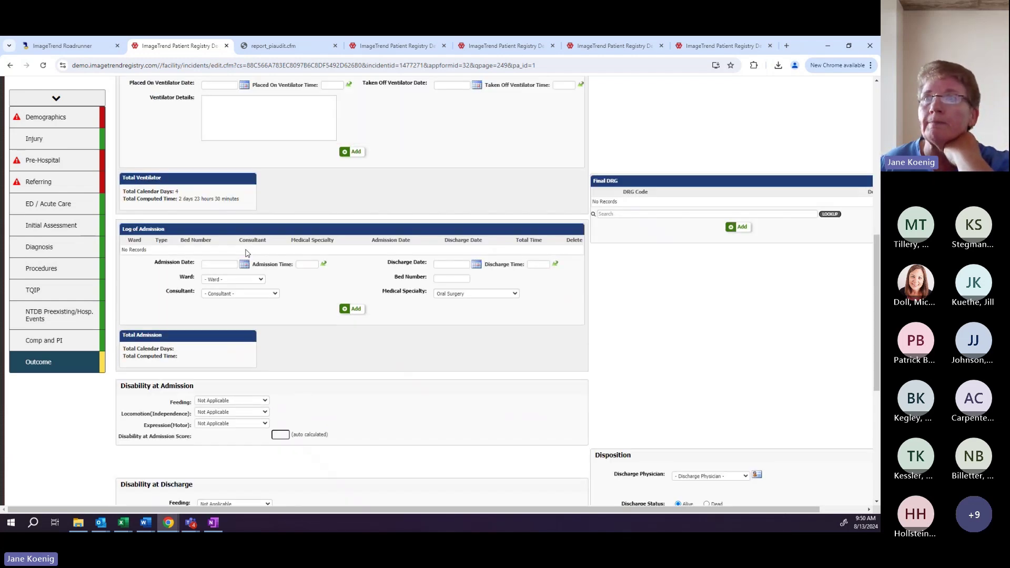
pyautogui.scroll(8, 246, 253)
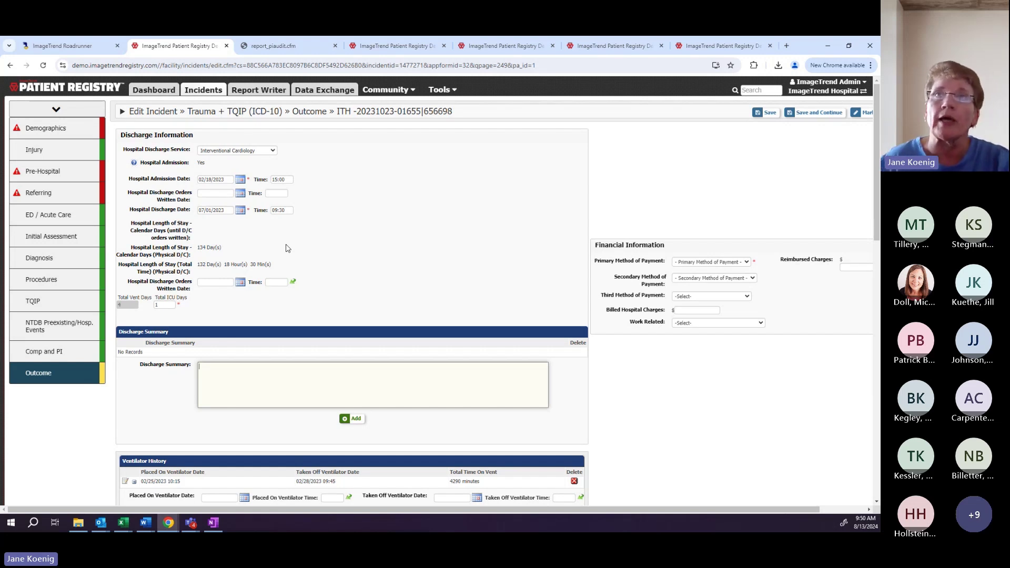
# Step: View the incident's Referring page, then switch to the already generated JKK Facility question report color of socks
pyautogui.click(77, 198)
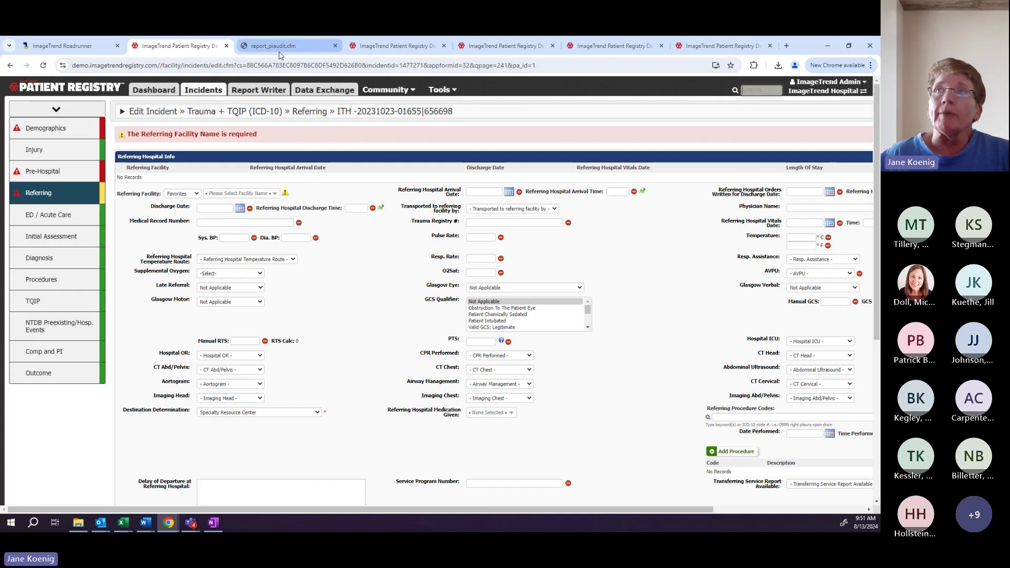
pyautogui.click(373, 46)
pyautogui.click(316, 46)
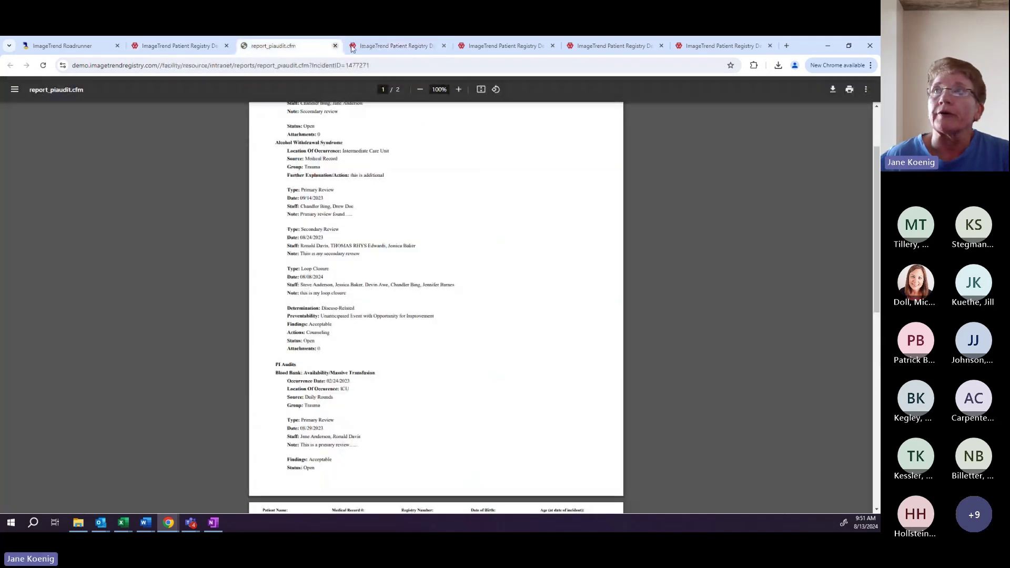
pyautogui.click(366, 47)
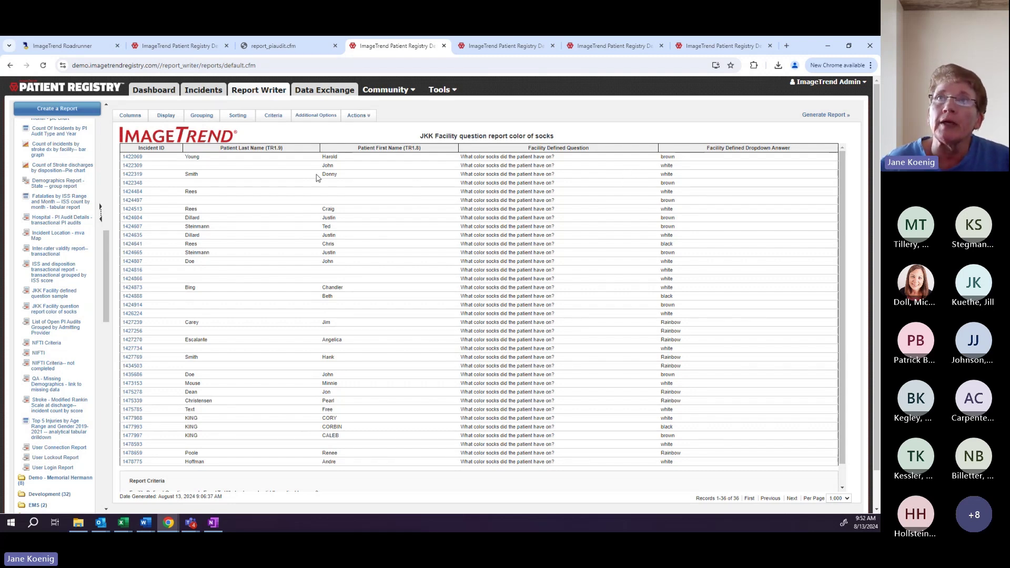
# Step: Open the first incident listed in the color of socks report, look over its Demographics page, and close it
pyautogui.click(133, 156)
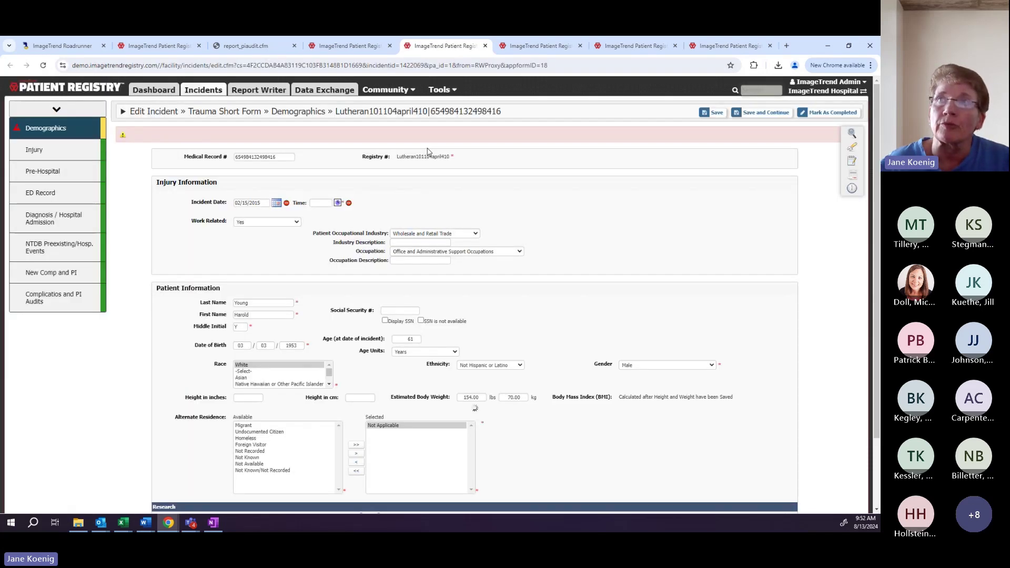
pyautogui.scroll(-3, 451, 196)
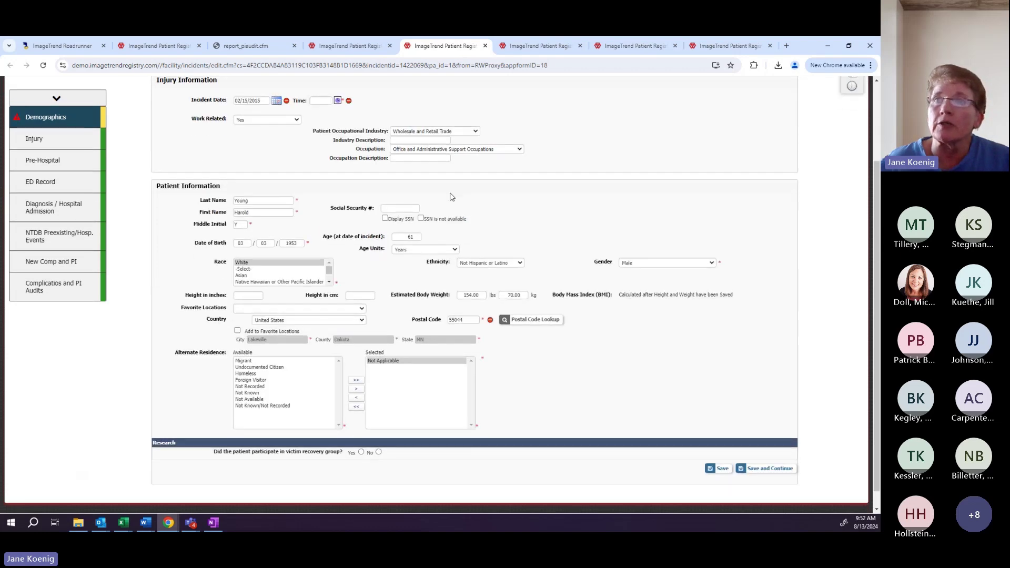
pyautogui.scroll(3, 451, 196)
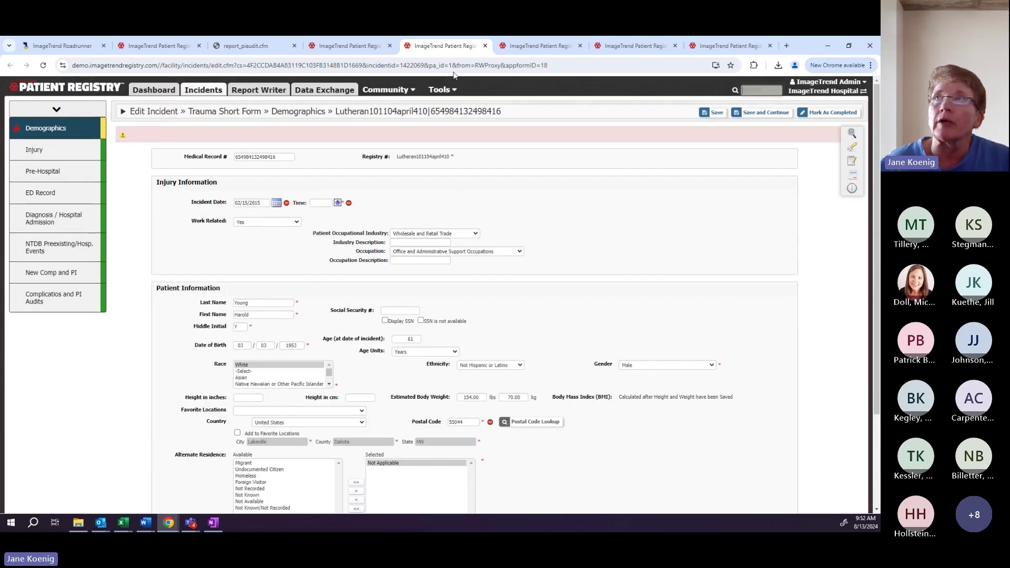
pyautogui.click(485, 46)
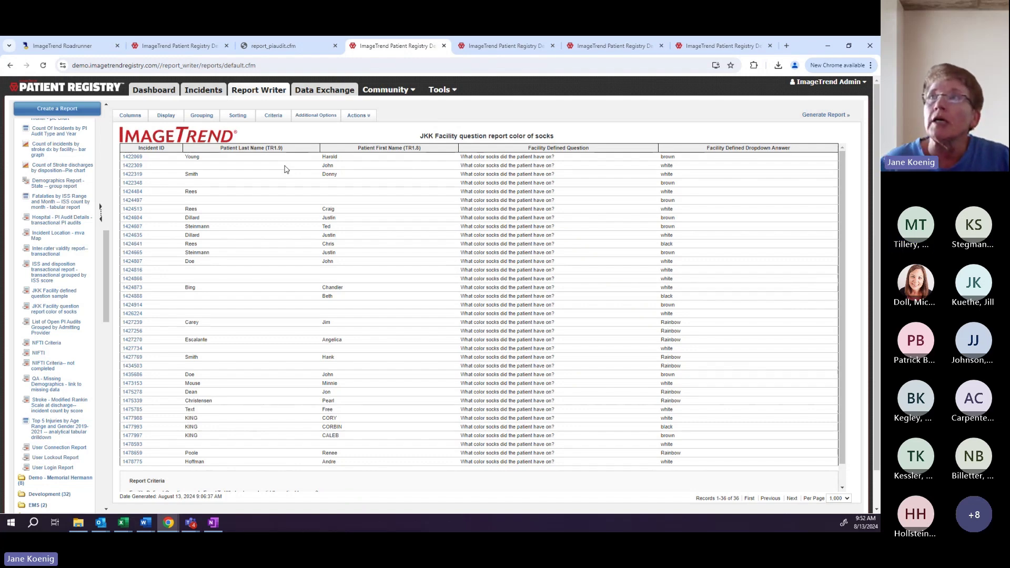
# Step: Look through the generated reports on fatalities by ISS range and month, PI audit type by year, and trauma team activation by ISS range (Cribari)
pyautogui.click(515, 50)
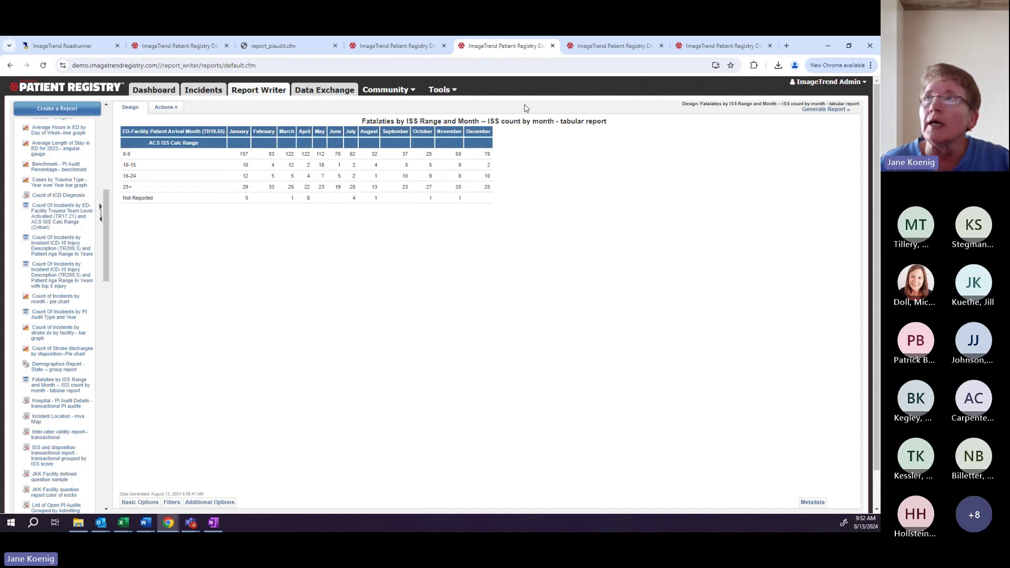
pyautogui.click(488, 155)
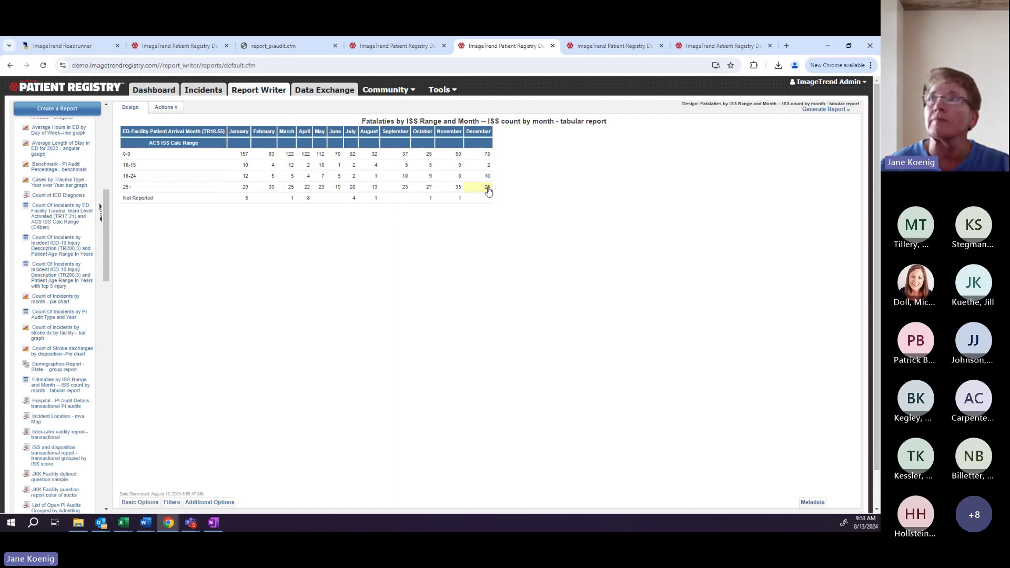
pyautogui.click(627, 47)
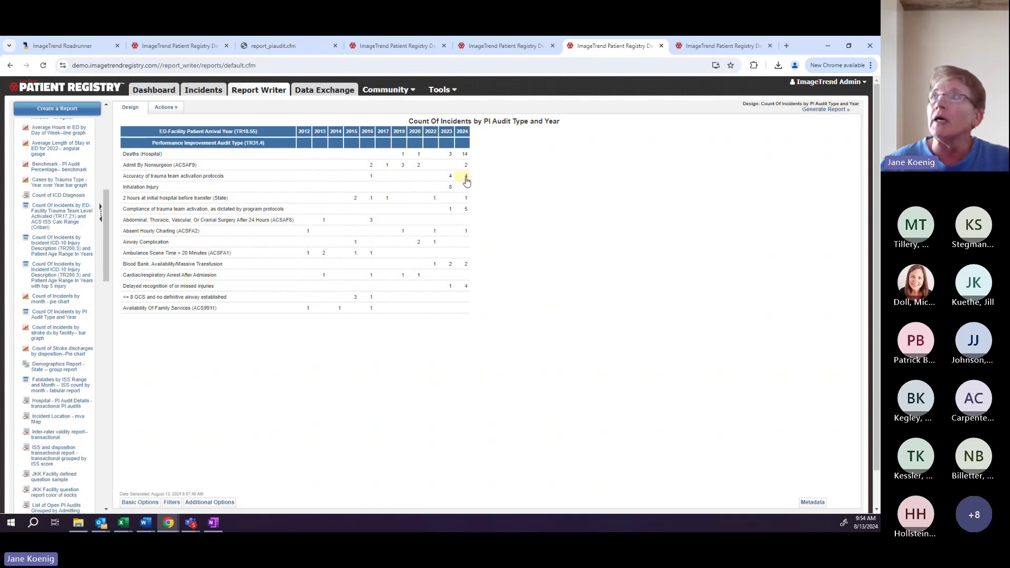
pyautogui.click(707, 48)
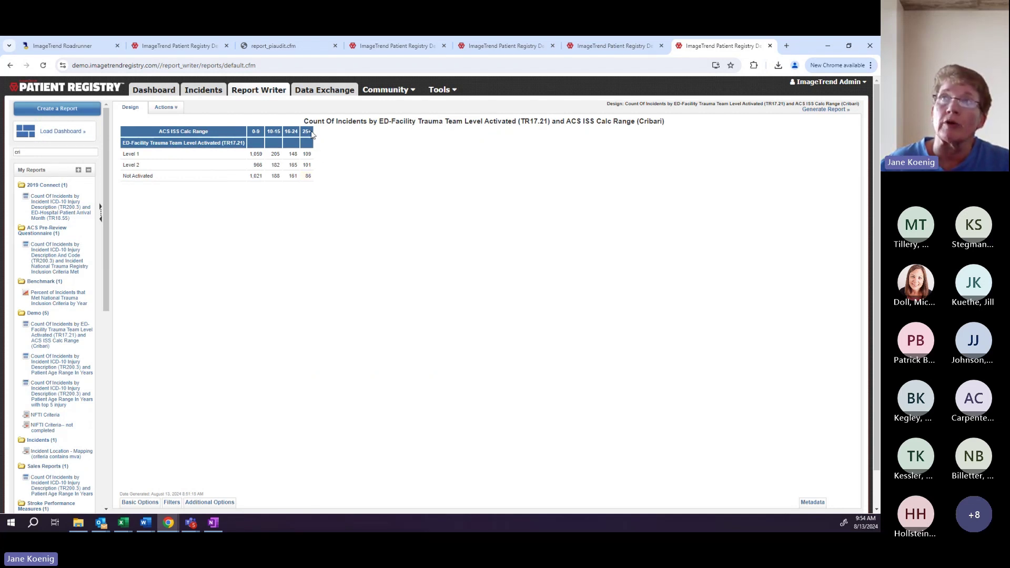
pyautogui.click(309, 178)
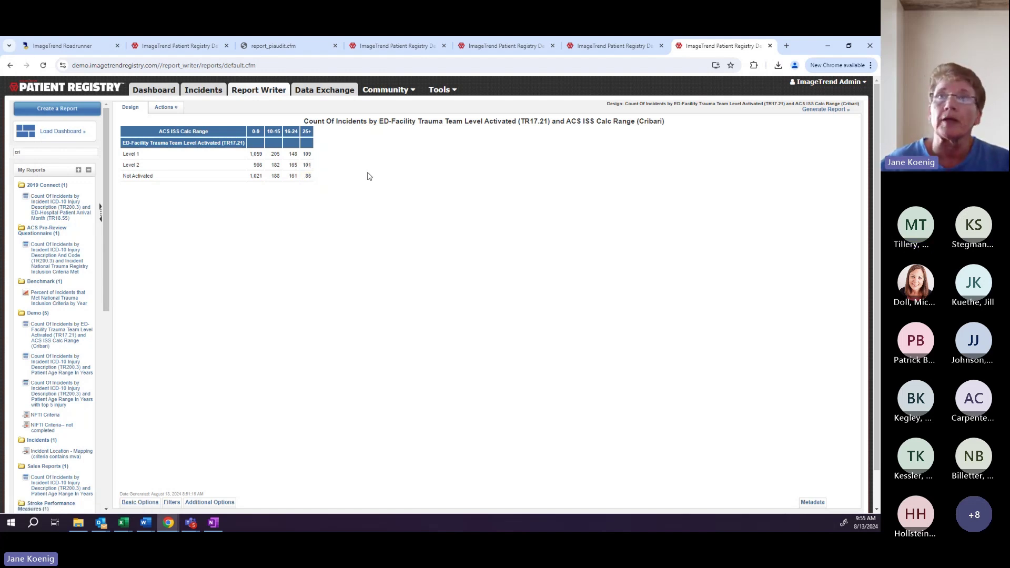
# Step: Create a Hospital Analytical tabular report and add Count Of Incidents as its measure
pyautogui.click(58, 111)
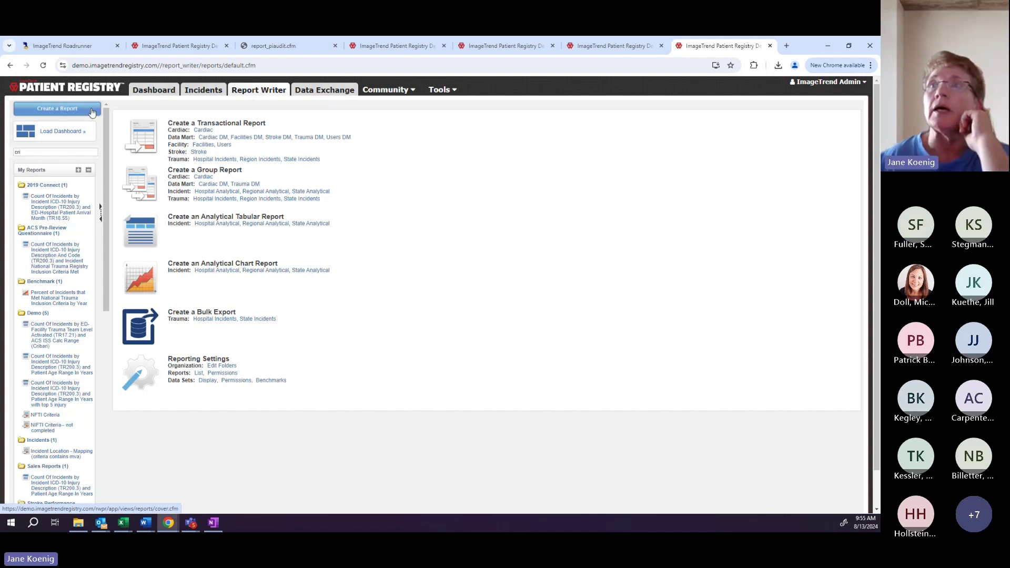
pyautogui.click(209, 227)
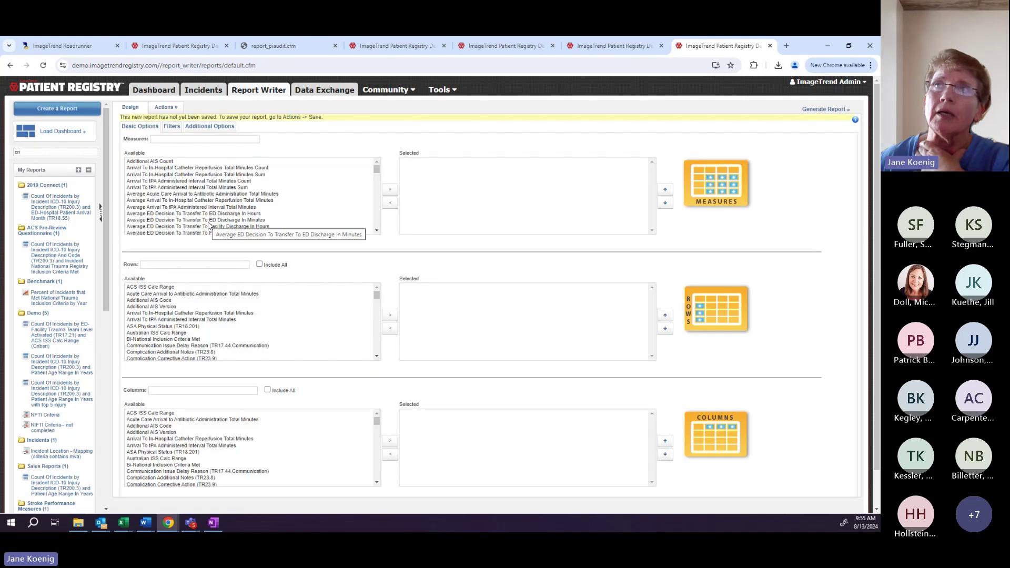
pyautogui.click(157, 138)
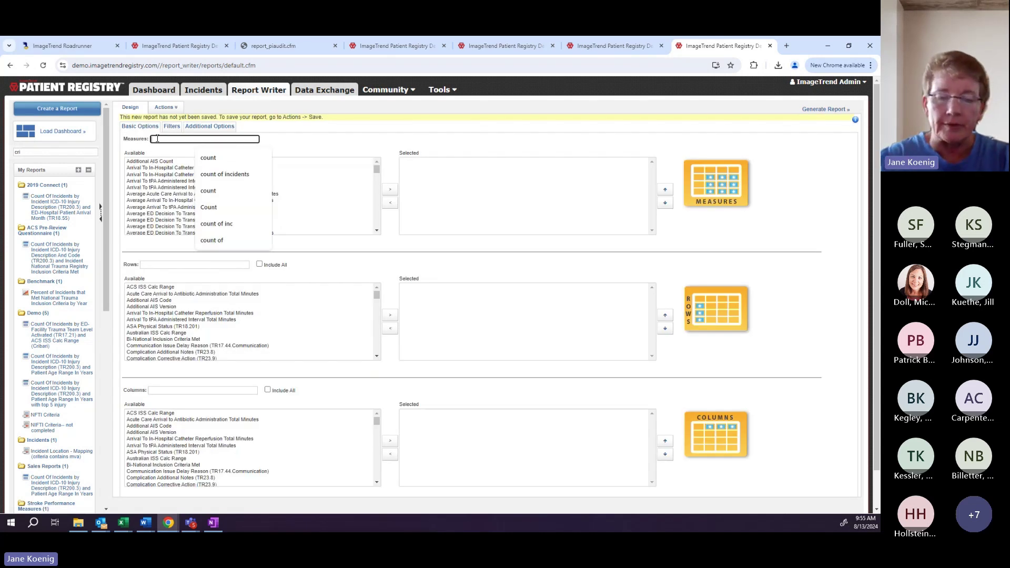
pyautogui.write('count')
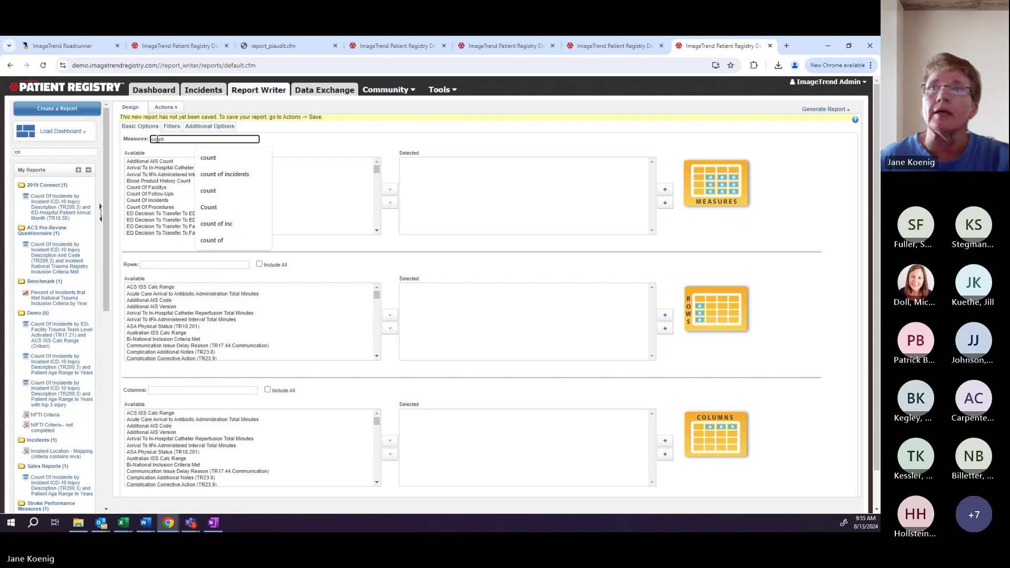
pyautogui.click(148, 202)
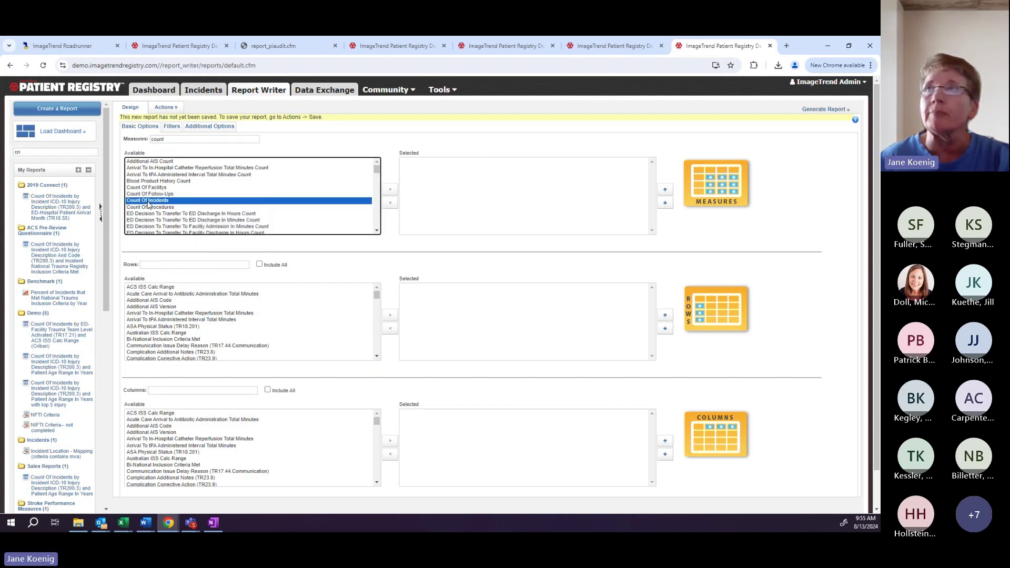
pyautogui.click(389, 191)
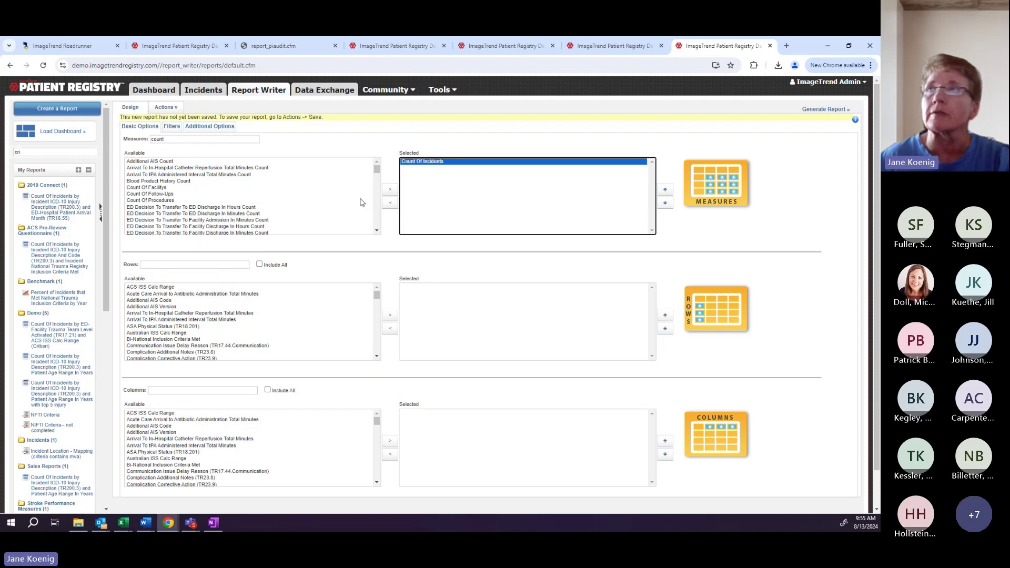
# Step: Find the Facility Name field and add it to the report's rows
pyautogui.click(177, 264)
pyautogui.write('Facil')
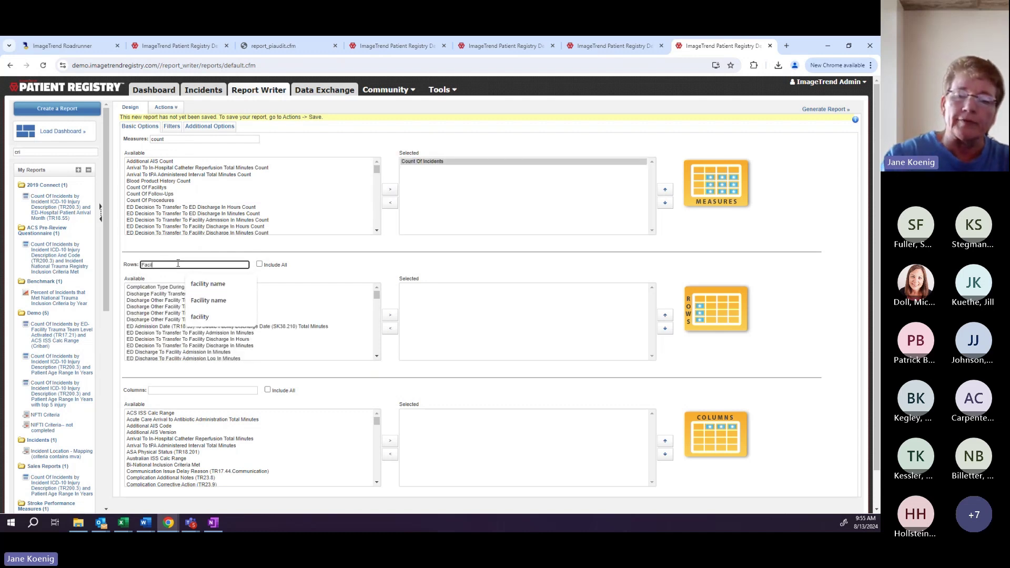
pyautogui.press('BackSpace')
pyautogui.press('BackSpace')
pyautogui.write('il')
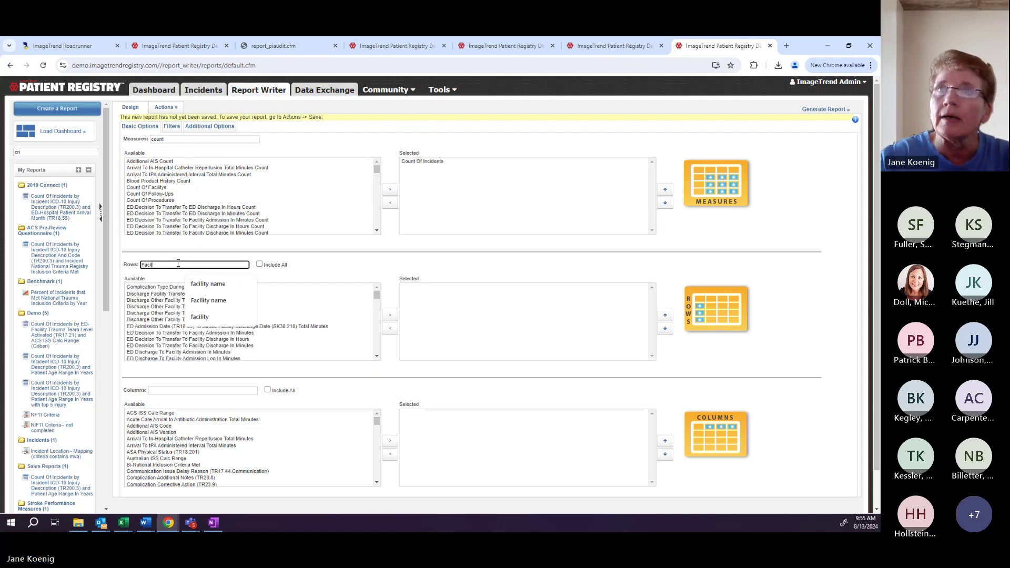
pyautogui.write('ity name')
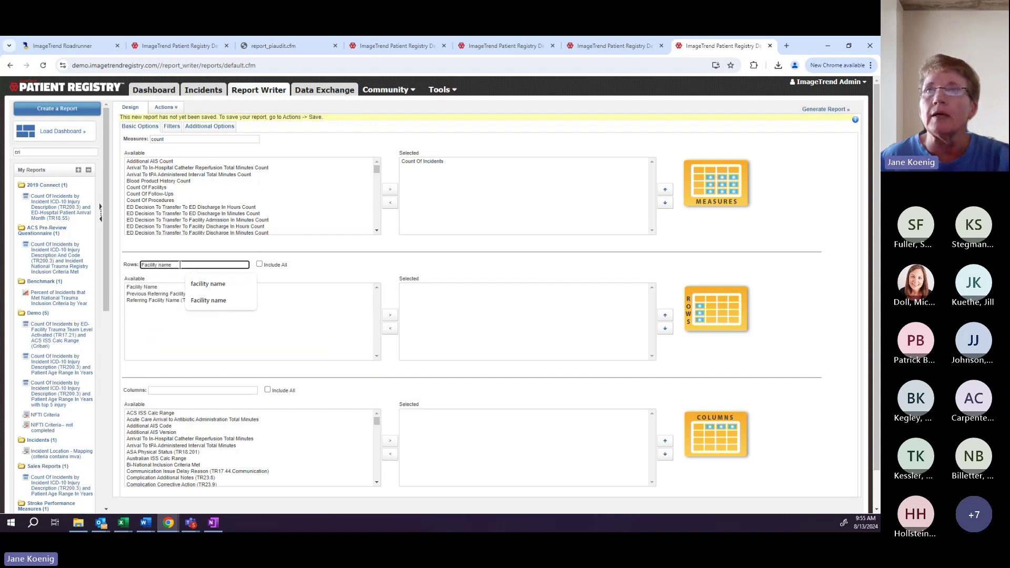
pyautogui.click(158, 288)
pyautogui.click(391, 316)
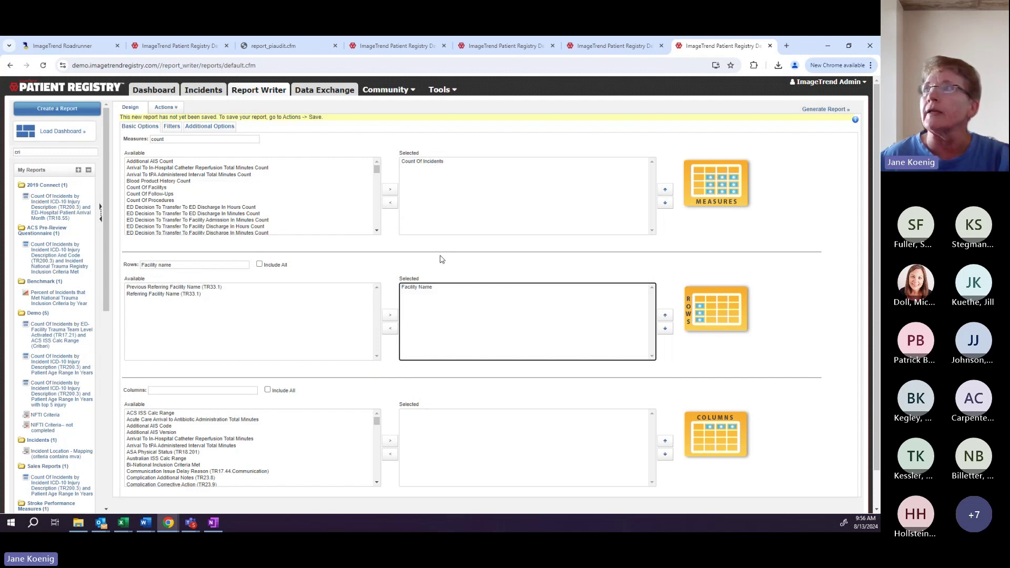
# Step: Start an additional dimension filter on ED-Facility Patient Arrival Date (TR18.55)
pyautogui.click(172, 127)
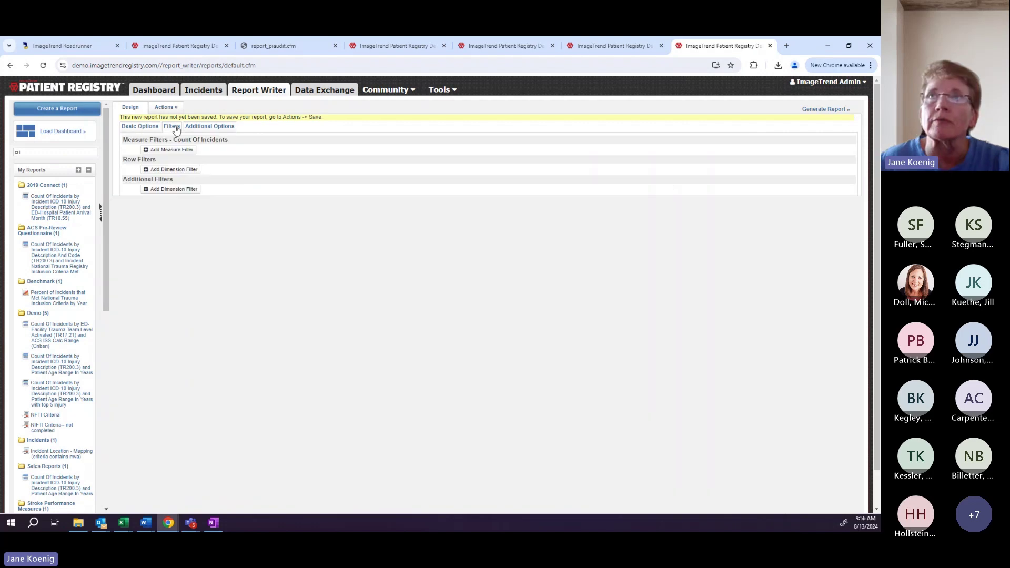
pyautogui.click(175, 190)
pyautogui.click(398, 226)
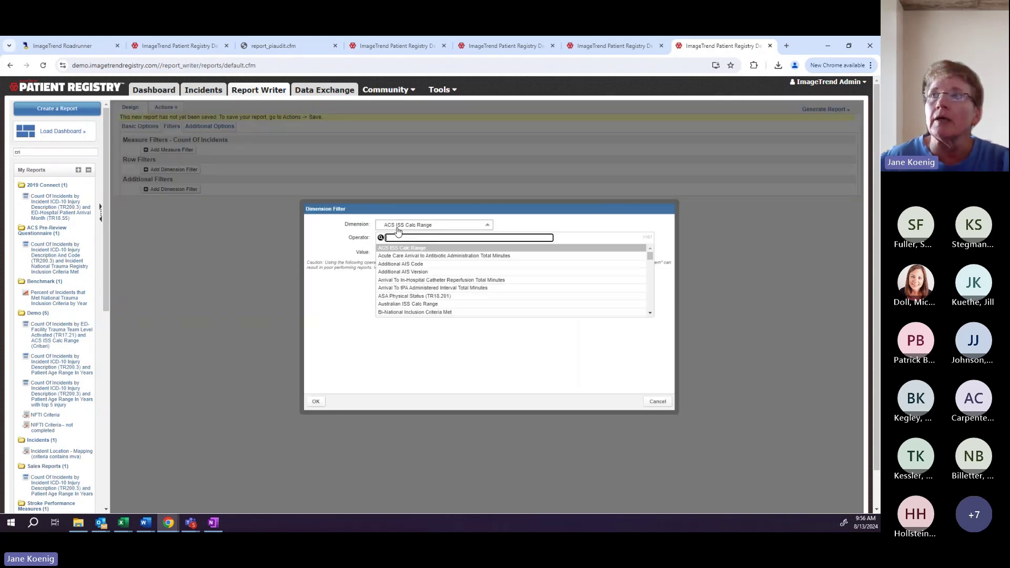
pyautogui.write('arriv')
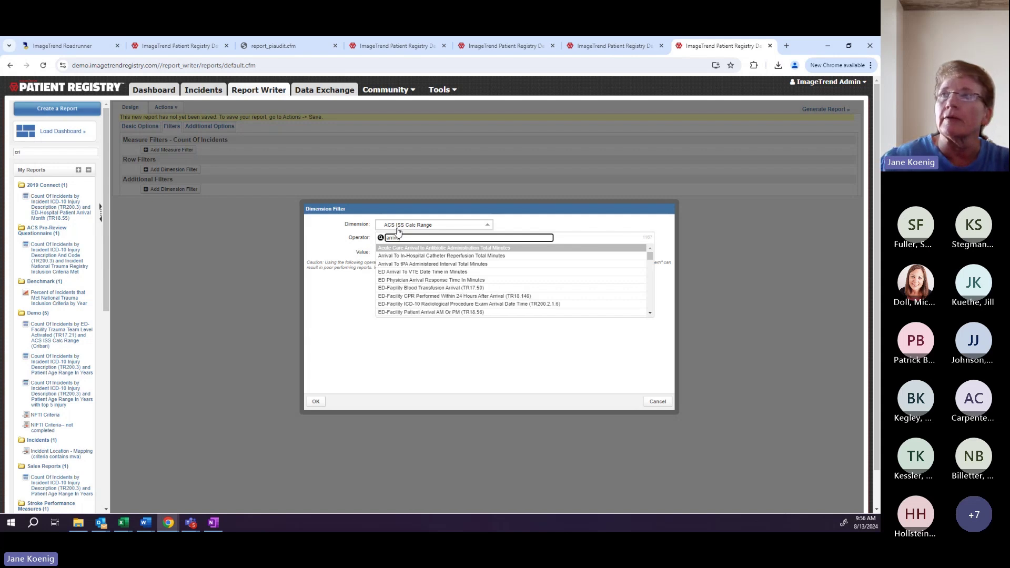
pyautogui.write('al')
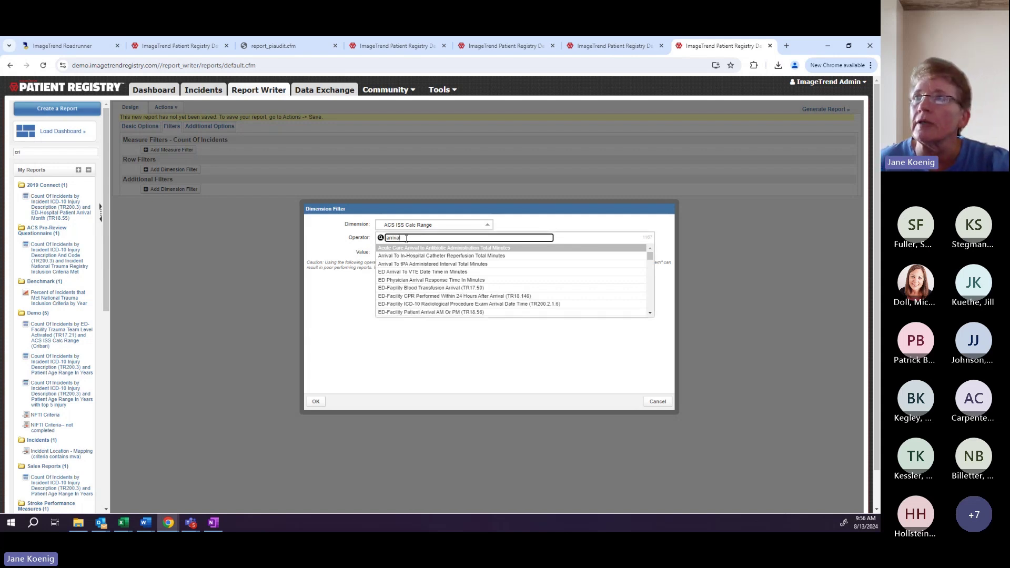
pyautogui.write(' date')
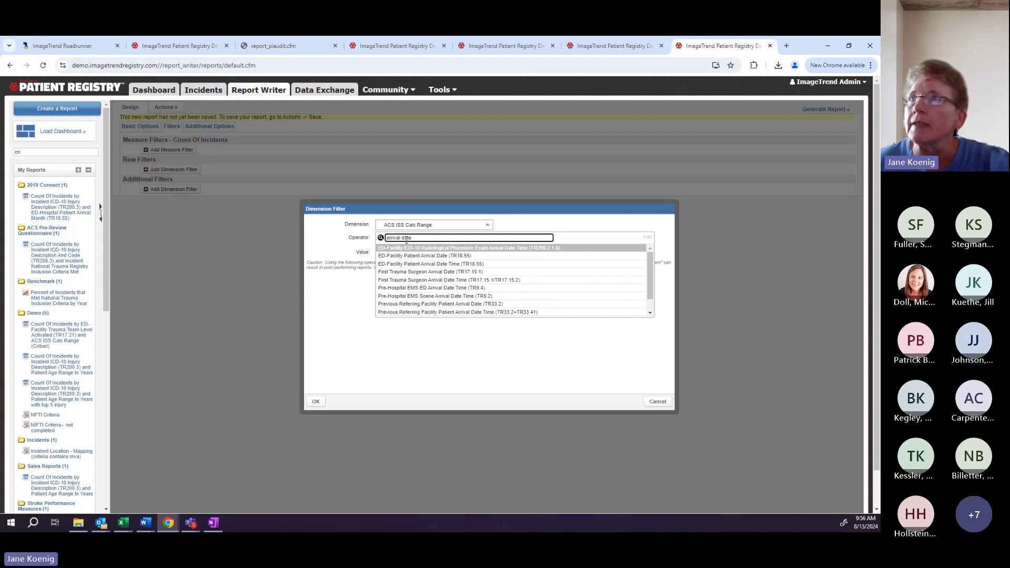
pyautogui.click(406, 257)
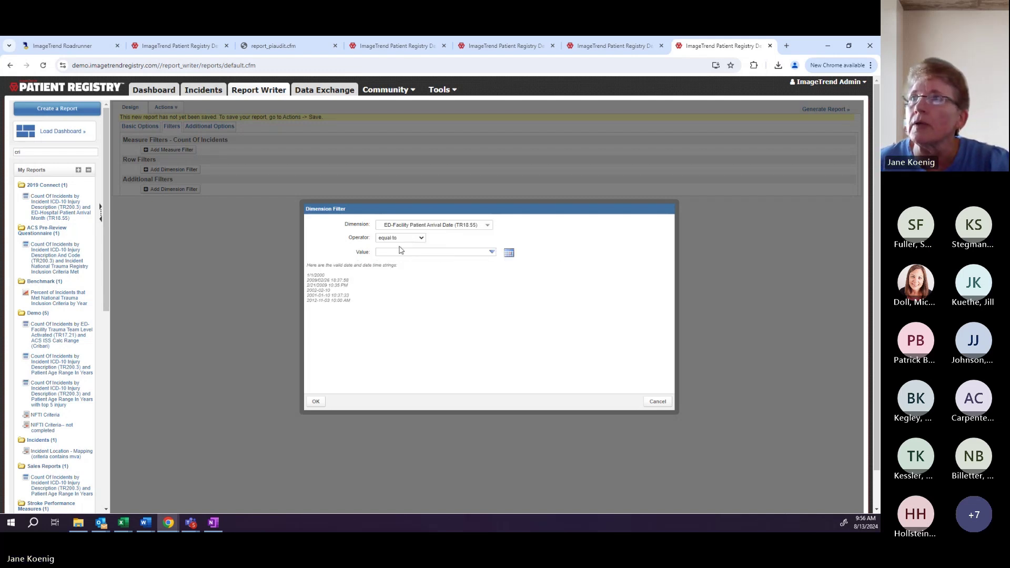
# Step: Restrict the arrival date filter to between 01/01/2024 and 07/31/2024 and apply it
pyautogui.click(397, 237)
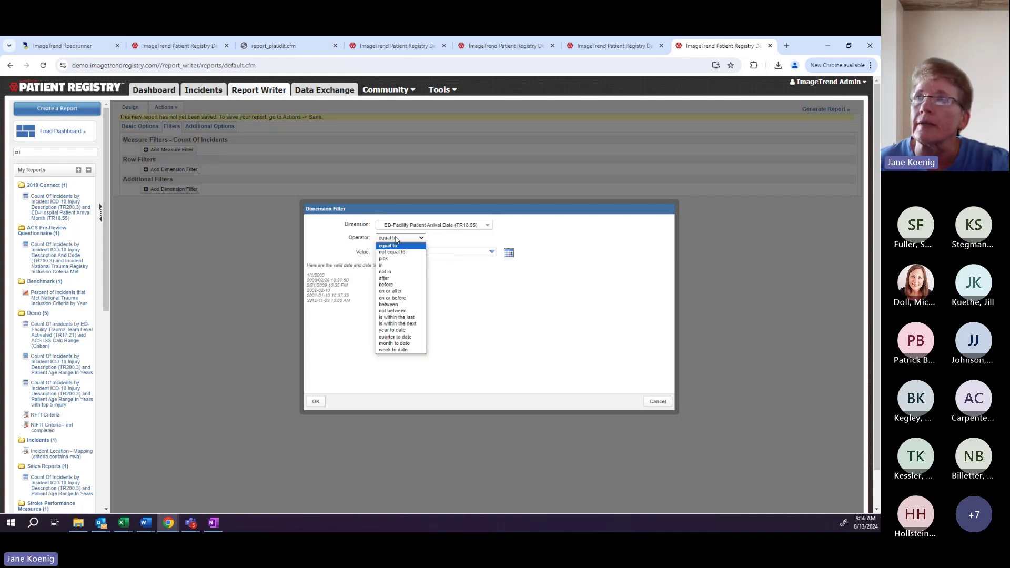
pyautogui.click(389, 304)
pyautogui.click(392, 253)
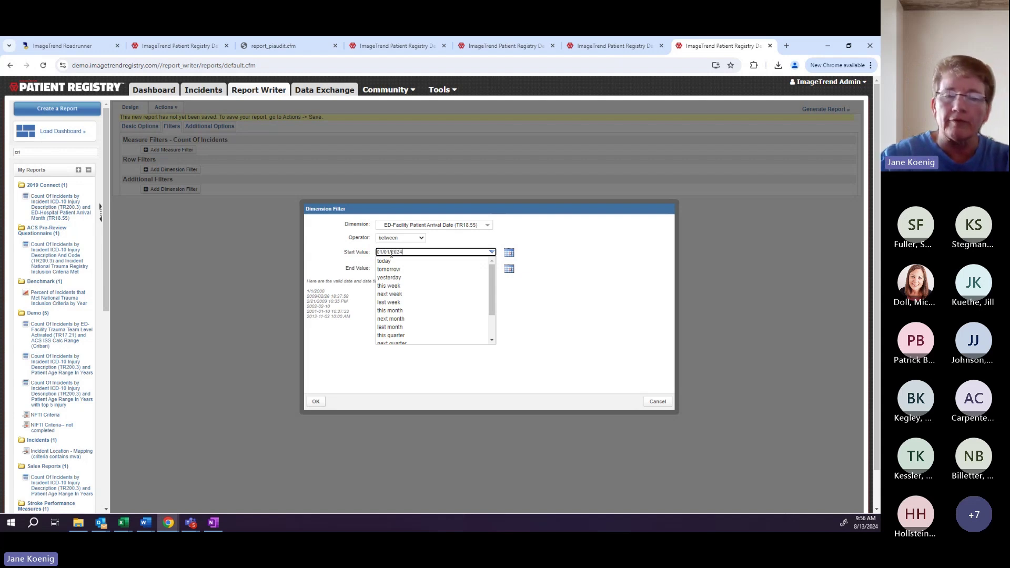
pyautogui.click(385, 269)
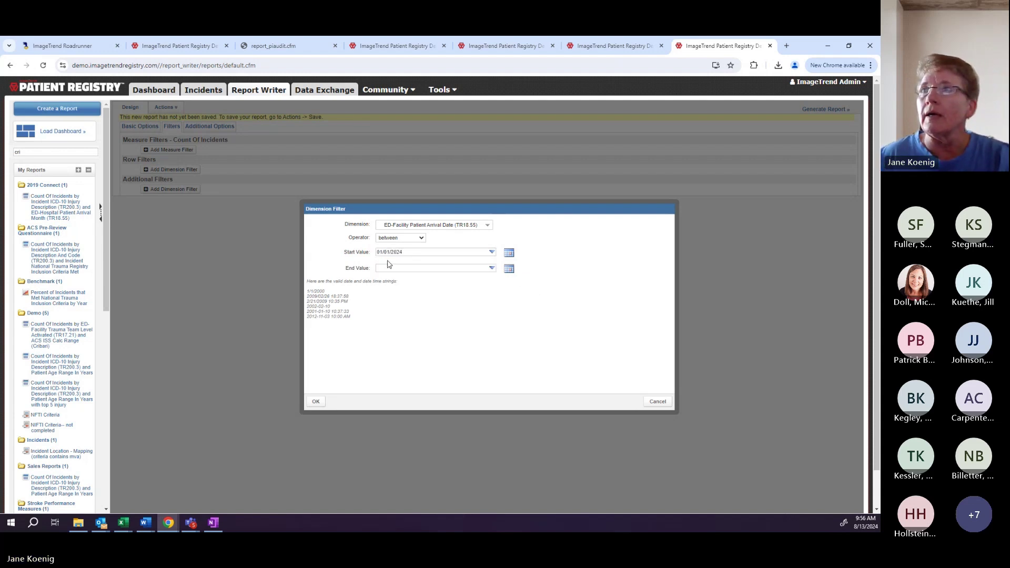
pyautogui.write('0')
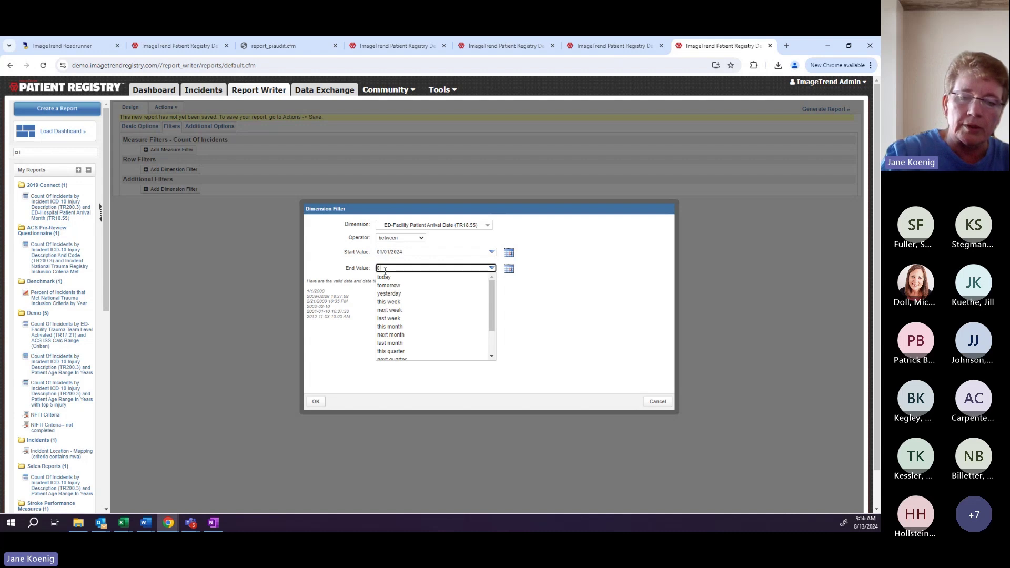
pyautogui.write('7/31/2024')
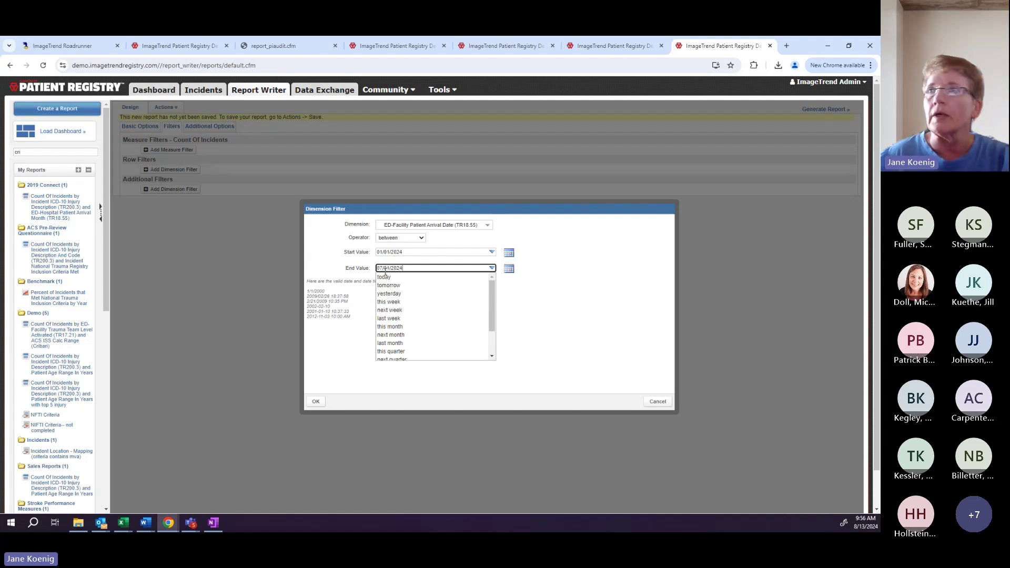
pyautogui.click(616, 338)
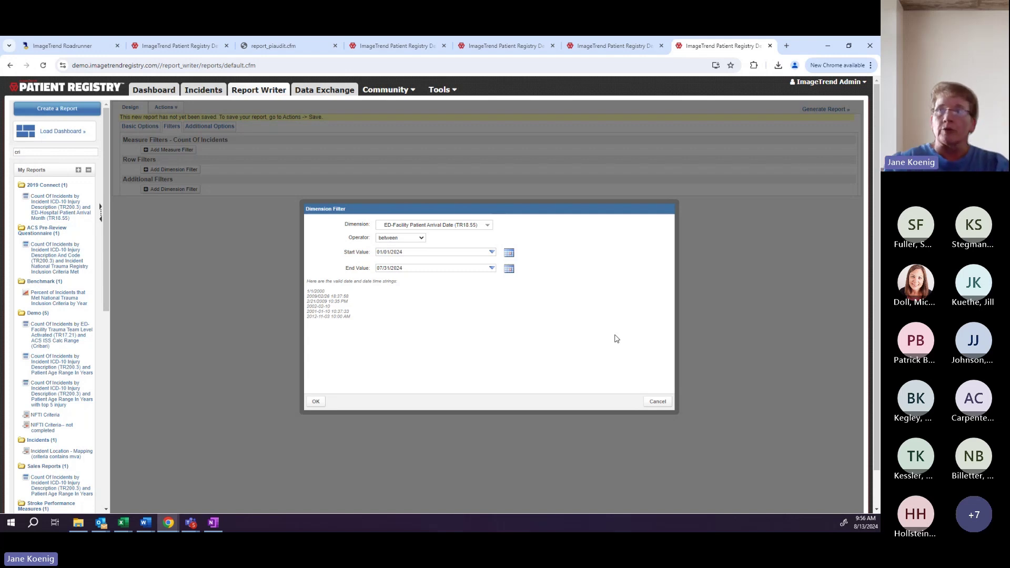
pyautogui.click(316, 401)
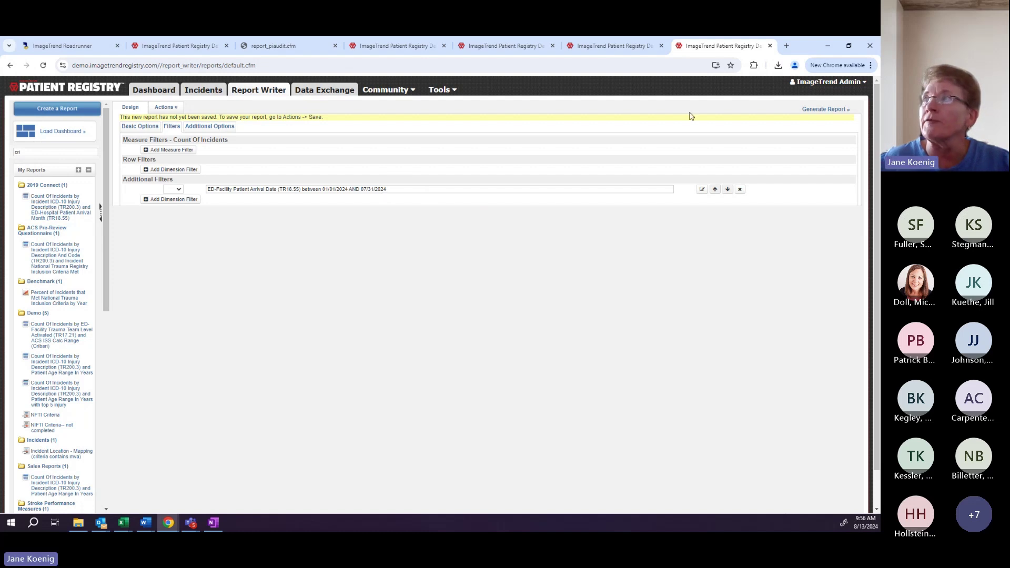
# Step: Generate the incident count by facility report and look over the saved reports list
pyautogui.click(809, 109)
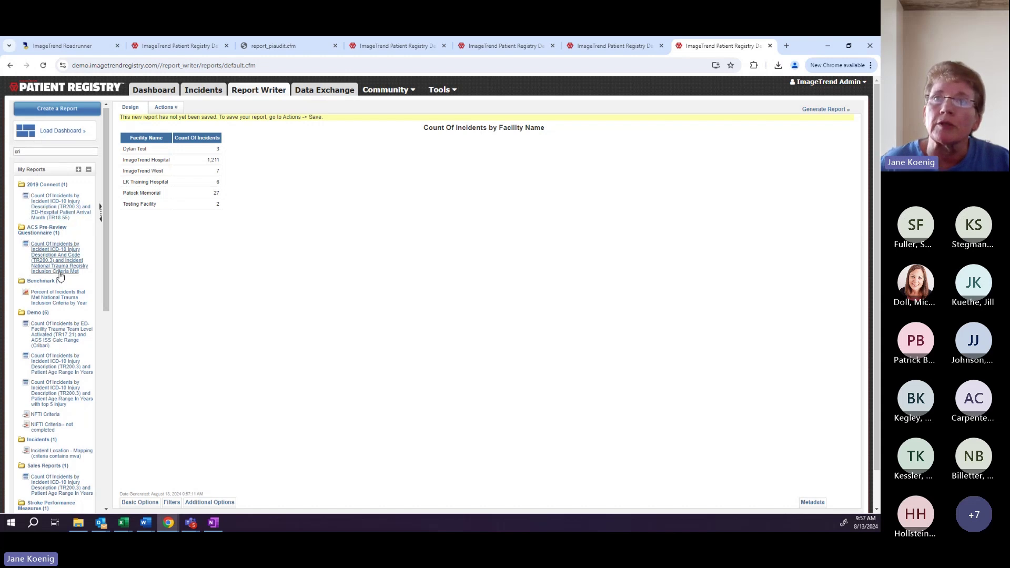
pyautogui.scroll(-10, 60, 275)
pyautogui.scroll(10, 66, 284)
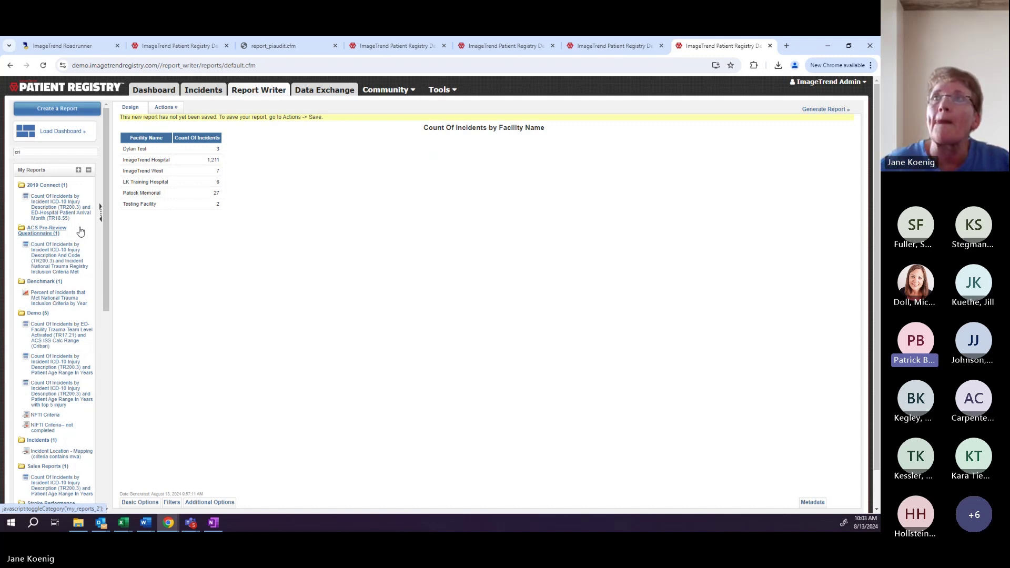
# Step: Return to the open trauma incident's Referring page
pyautogui.click(156, 49)
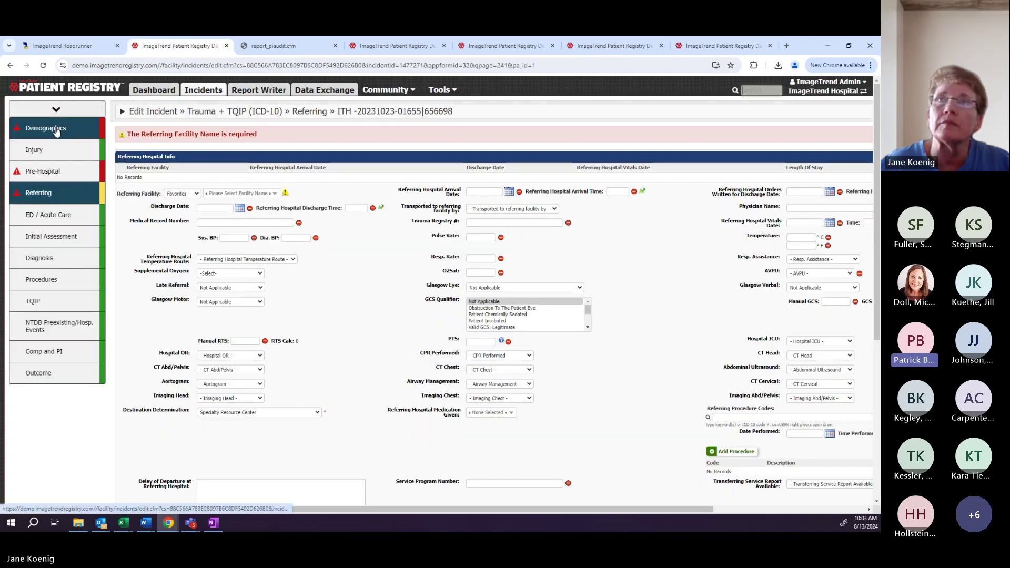